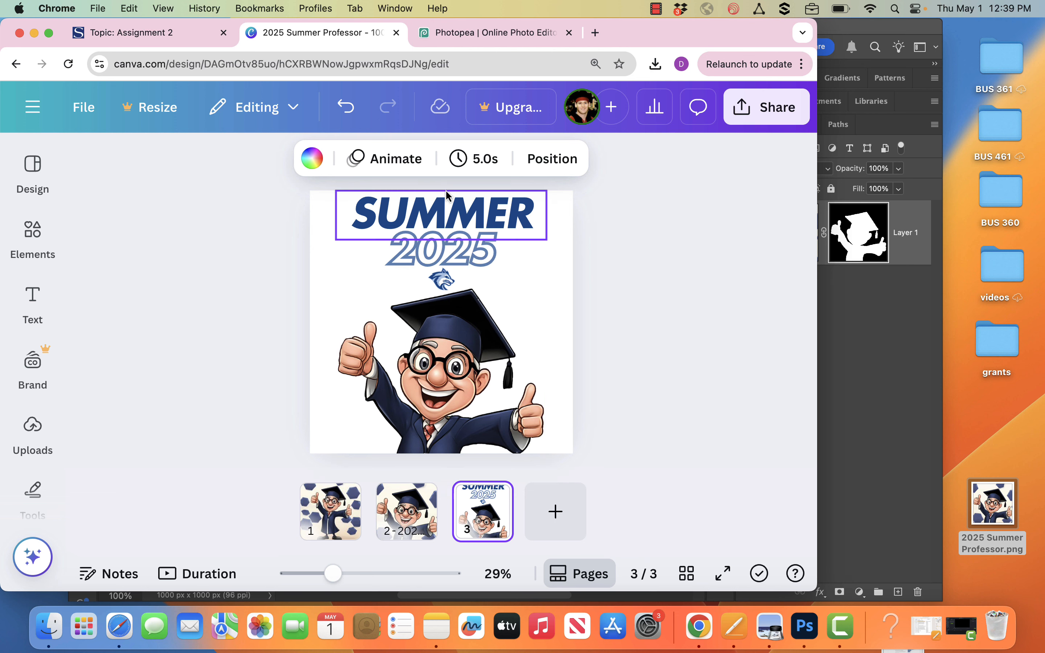
- Review the cut-out professor image in Photopea and Photoshop, minimize Photoshop, and return to the Canva design
click(476, 39)
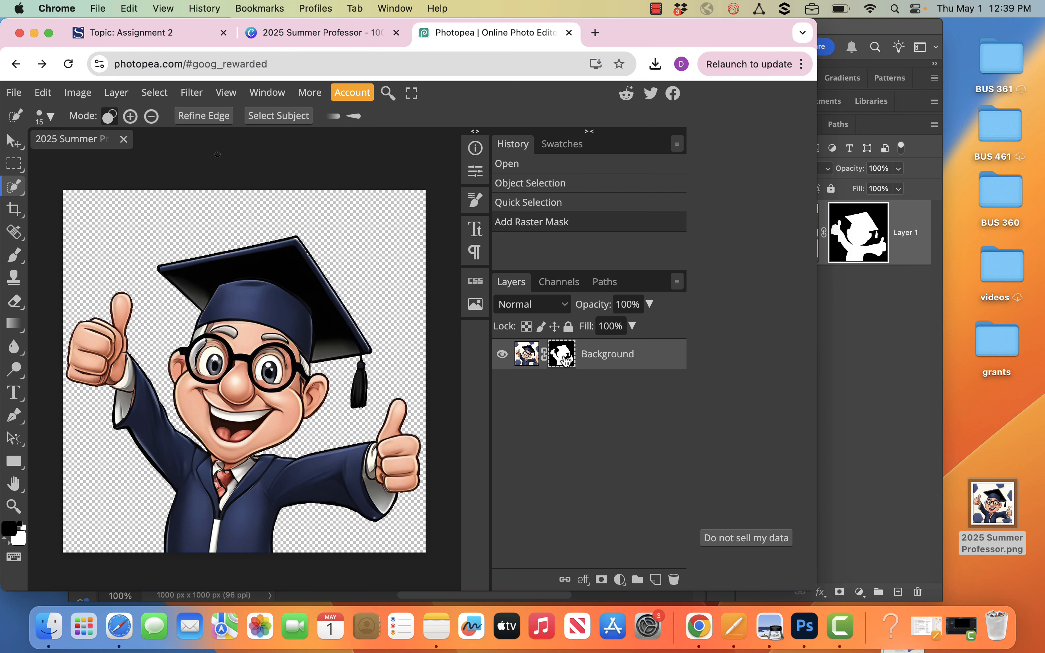
click(855, 34)
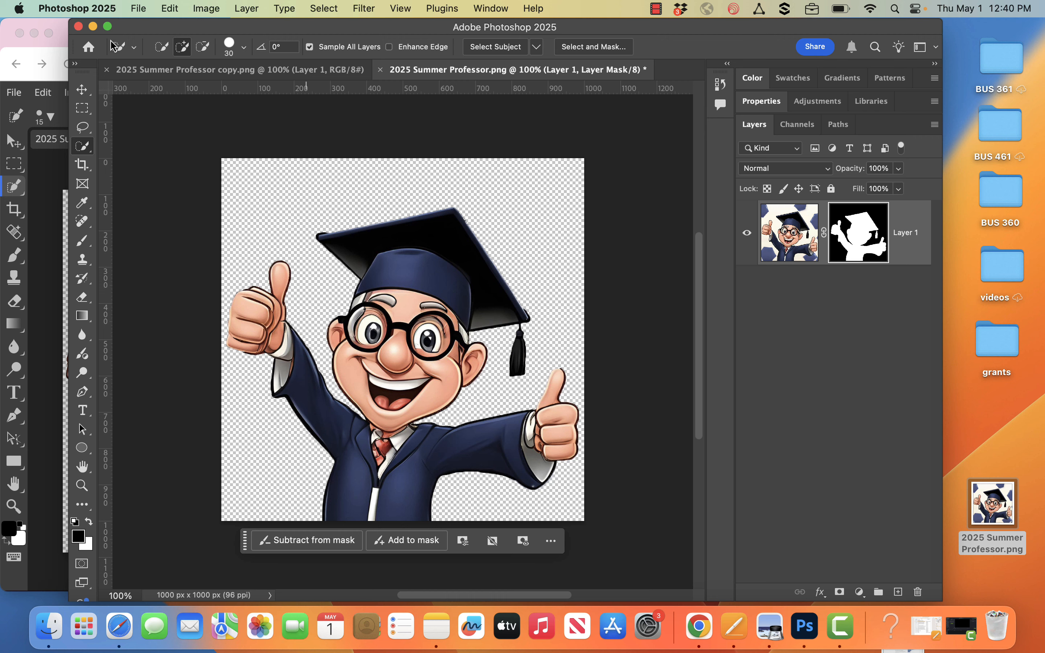
click(93, 27)
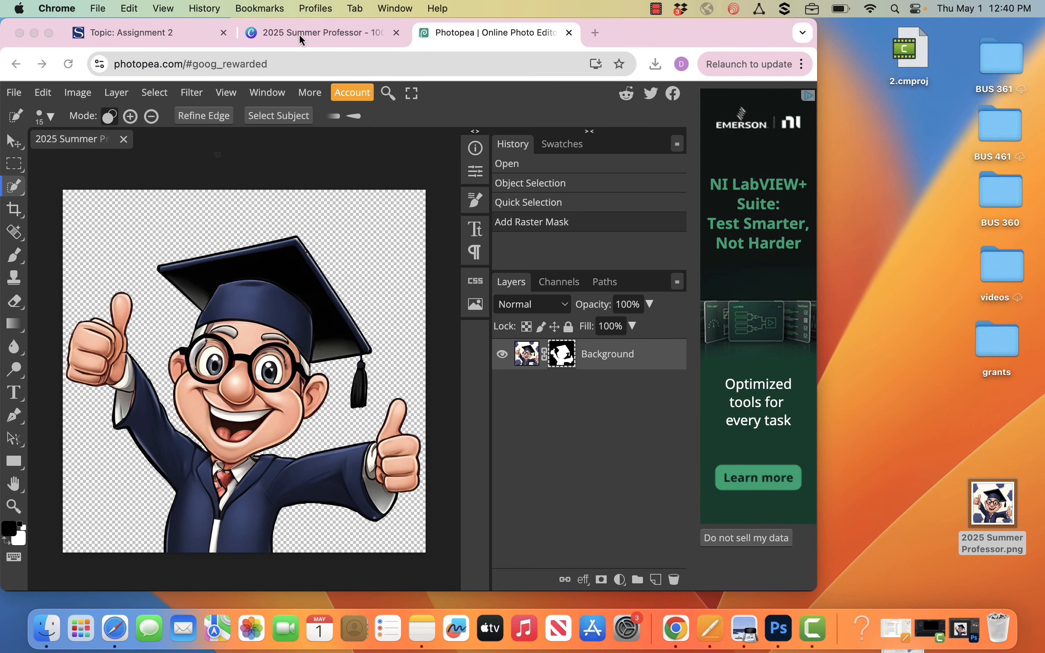
click(301, 39)
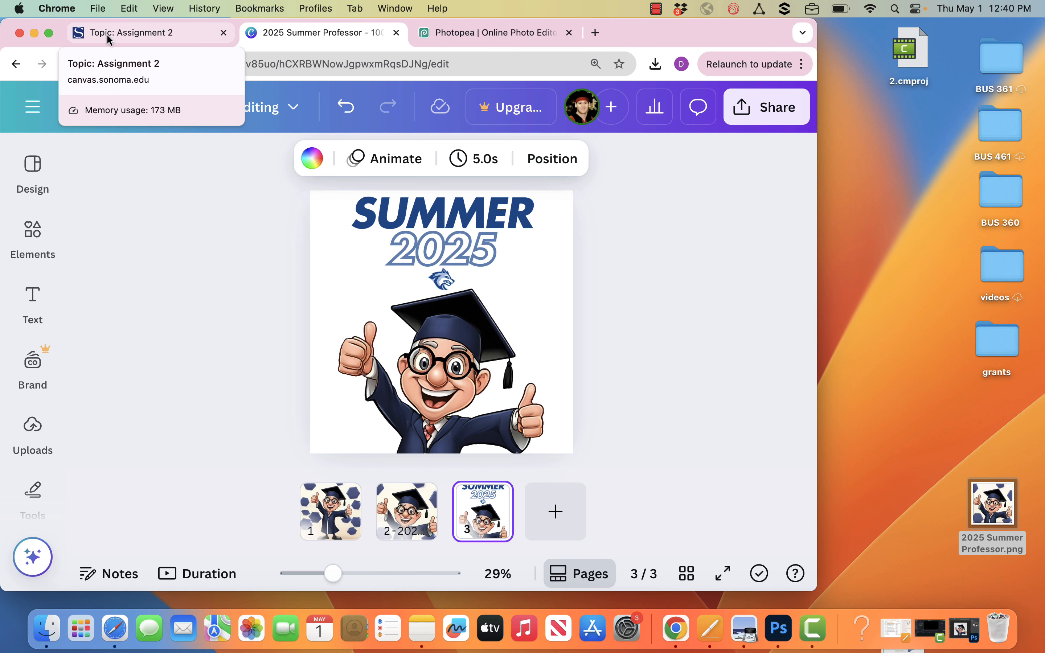
- Leave the current design for the Canva home page and create a new blank design of 1000 × 1000 px
click(26, 109)
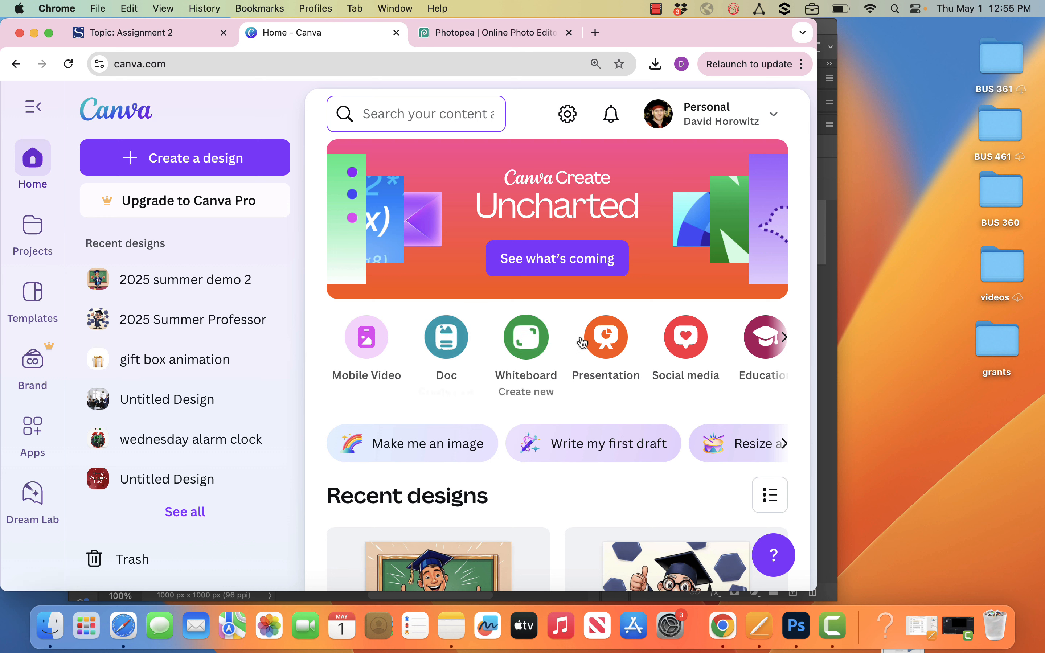
scroll(652, 376, right, 10)
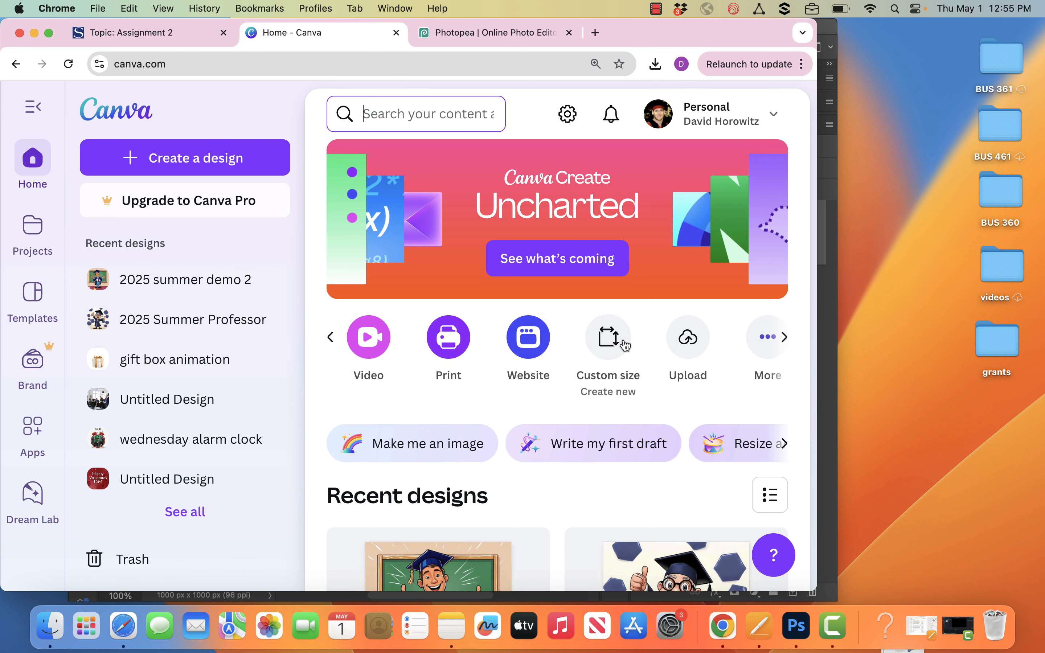
click(229, 166)
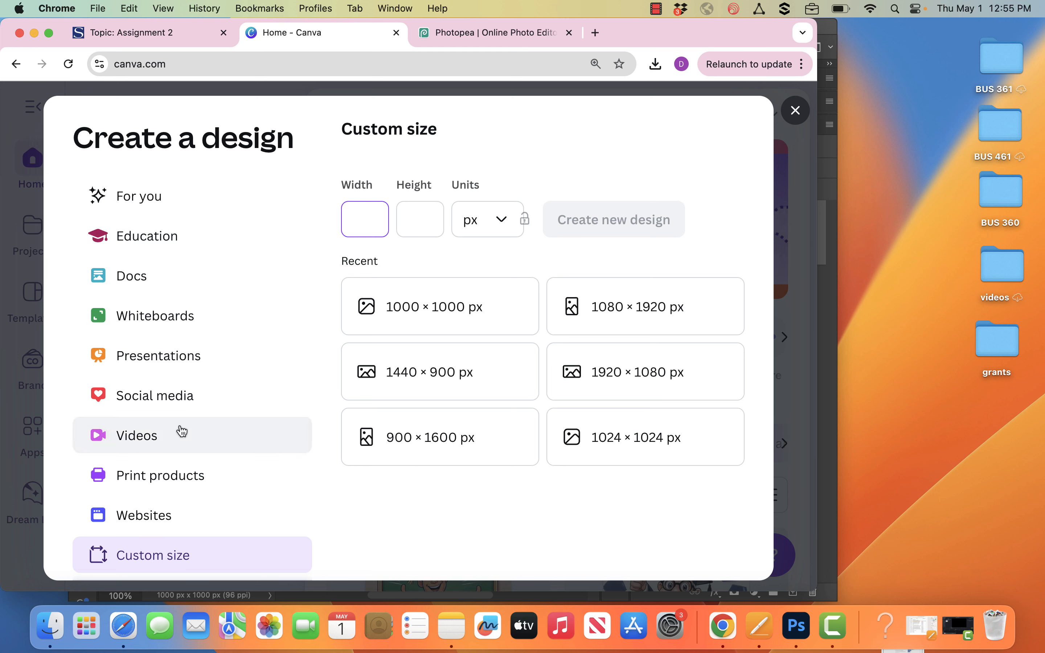
scroll(171, 458, down, 2)
scroll(160, 406, up, 2)
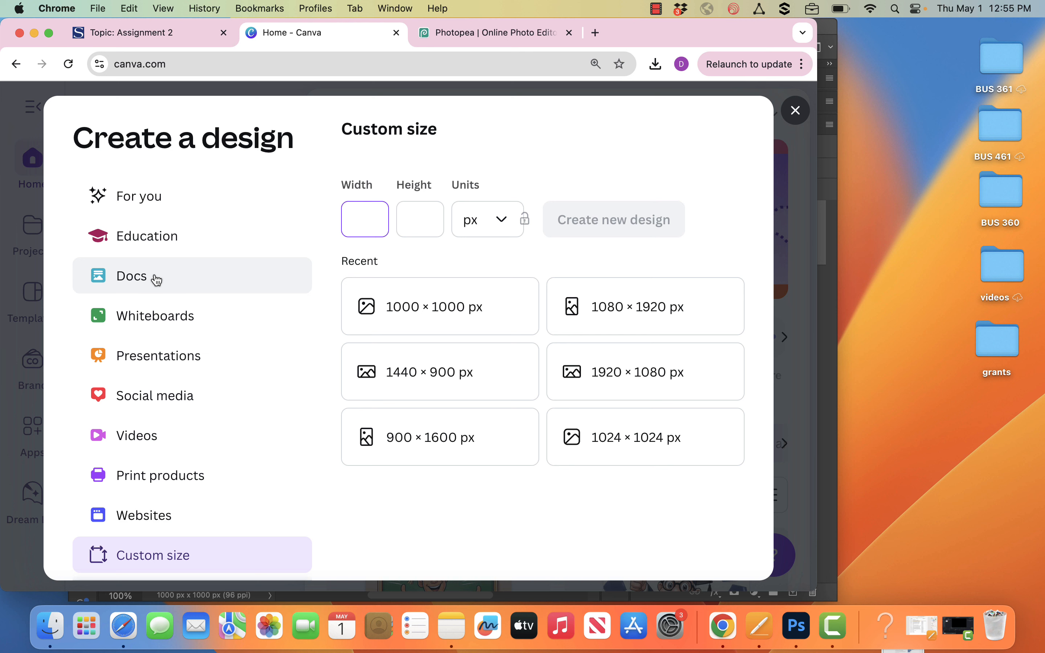
scroll(159, 346, down, 3)
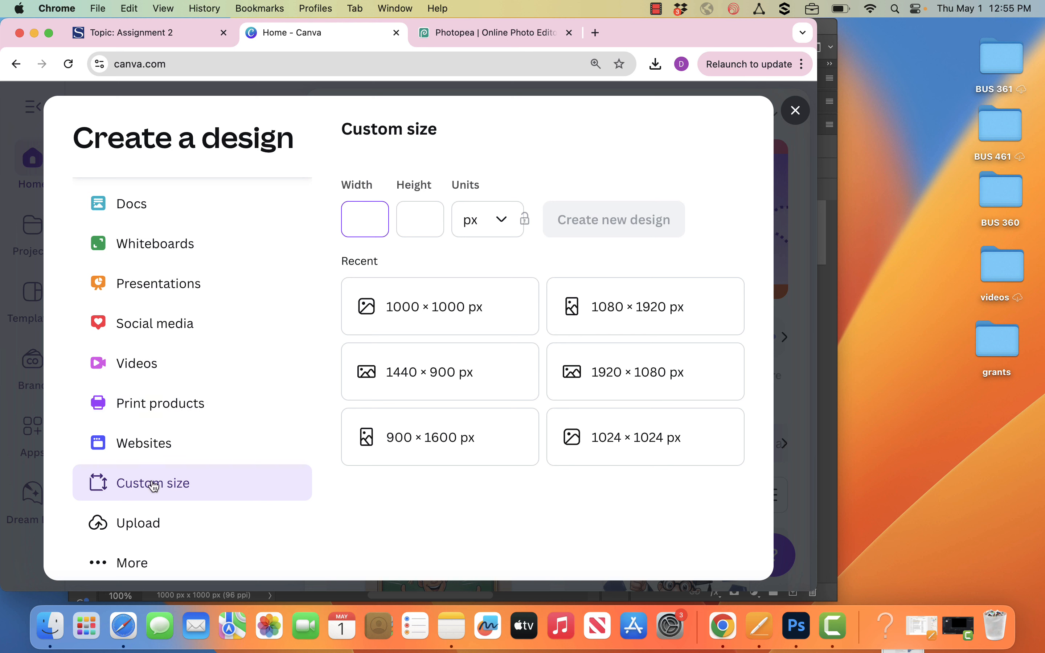
click(448, 315)
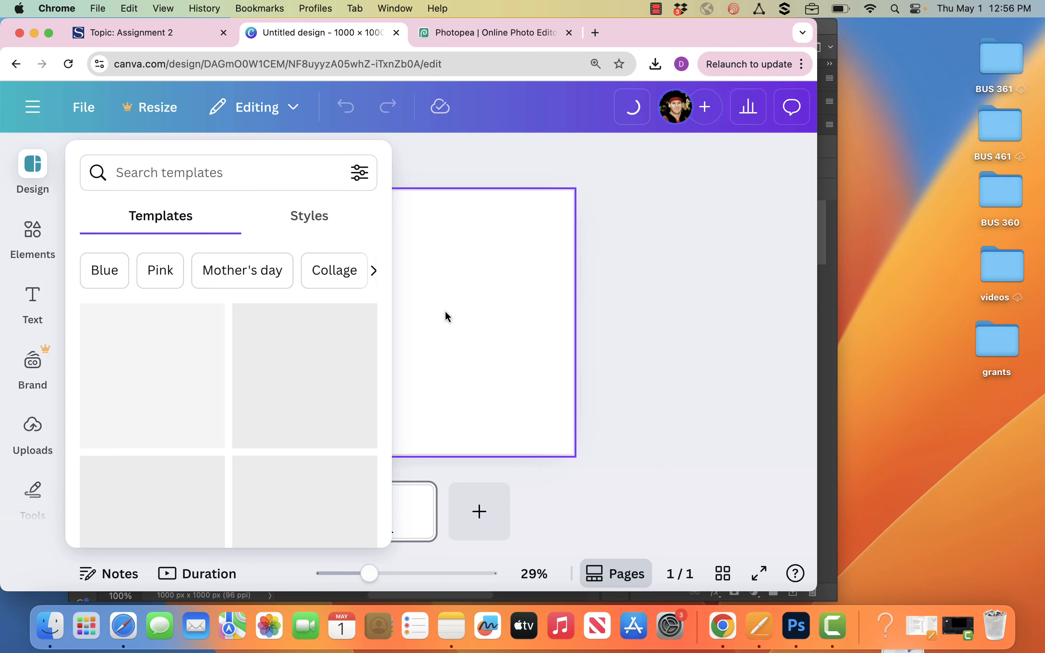
- Browse the uploaded images and projects, and search the Canva apps for "emoji"
click(454, 160)
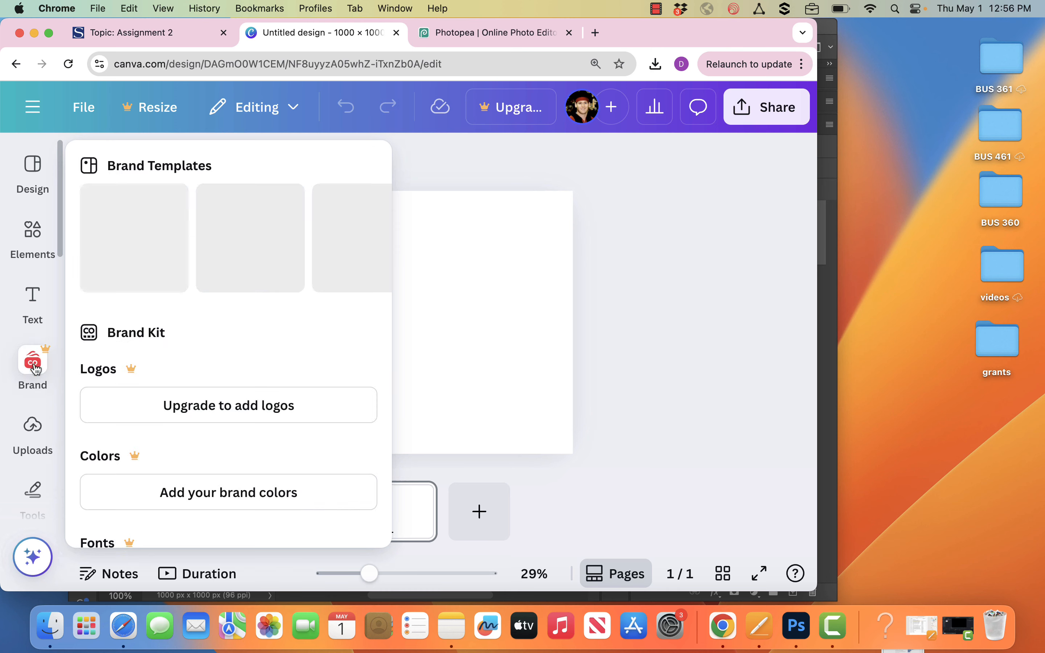
mouse_move(33, 441)
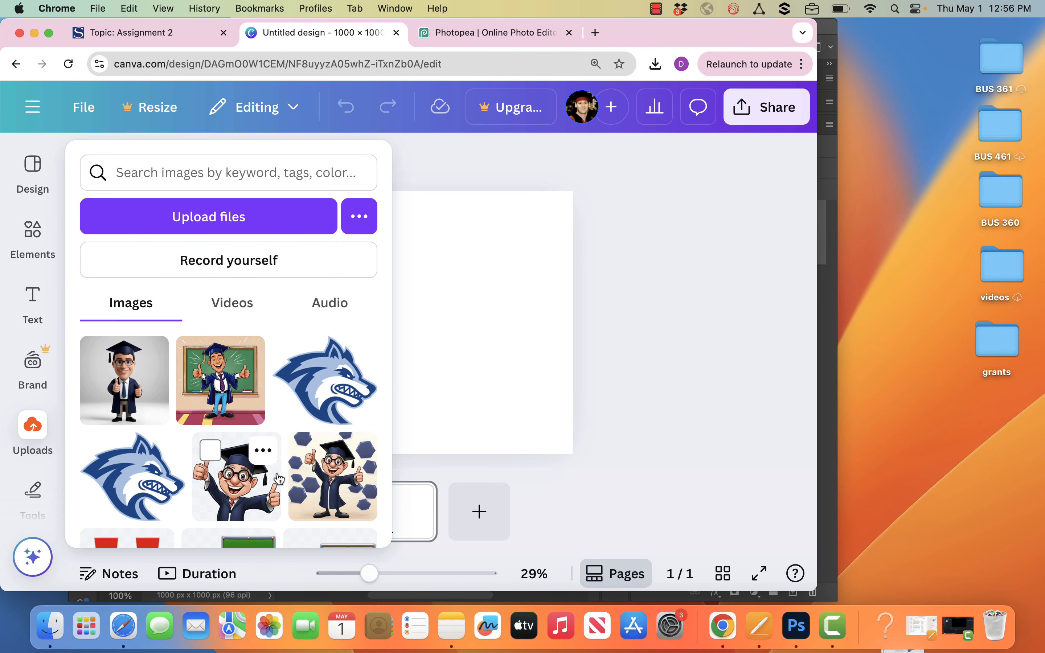
scroll(34, 427, down, 2)
scroll(37, 415, down, 3)
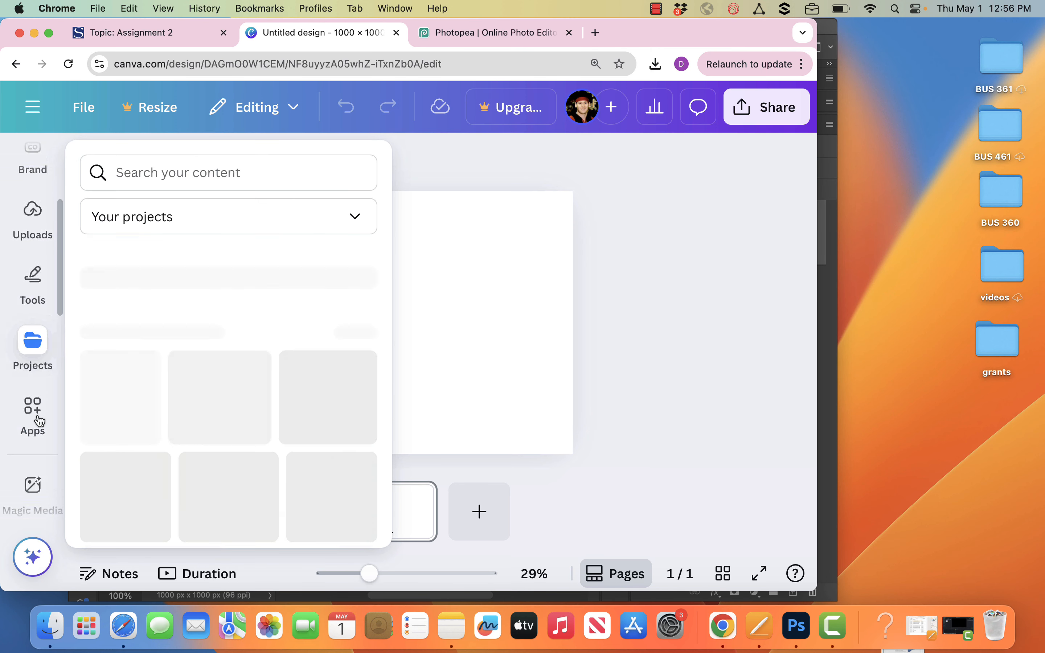
click(34, 401)
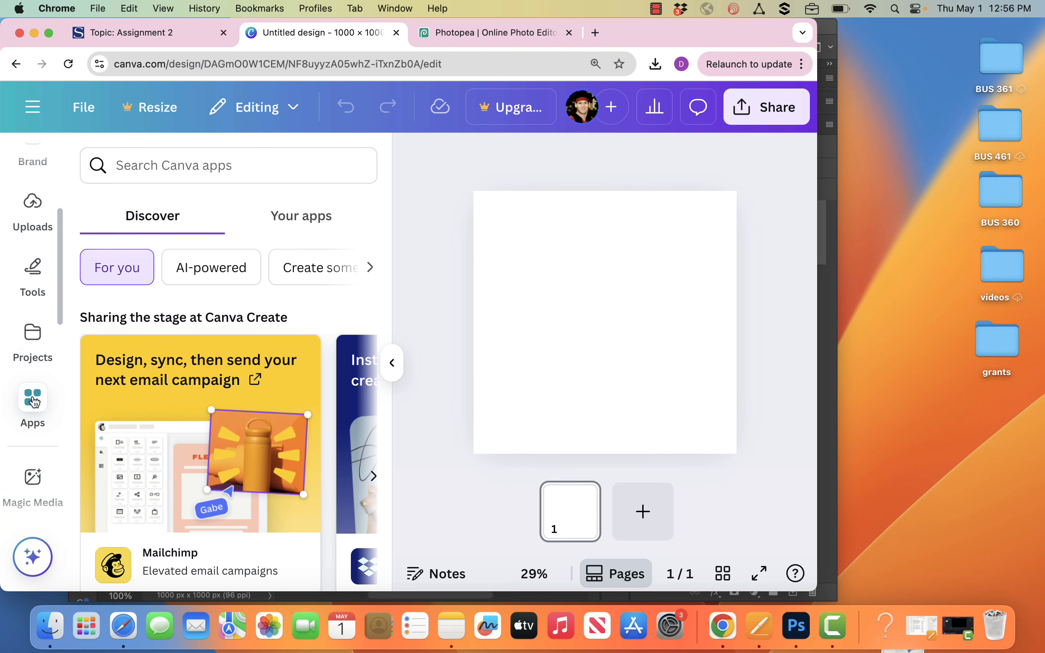
click(151, 168)
text(emo)
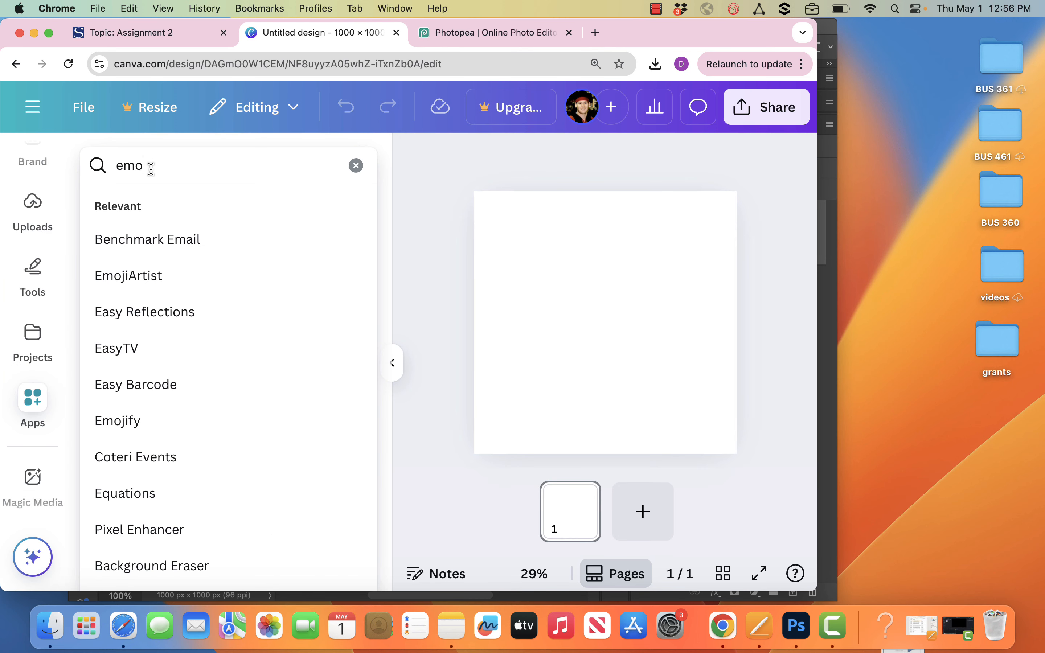
text(ji)
key(Return)
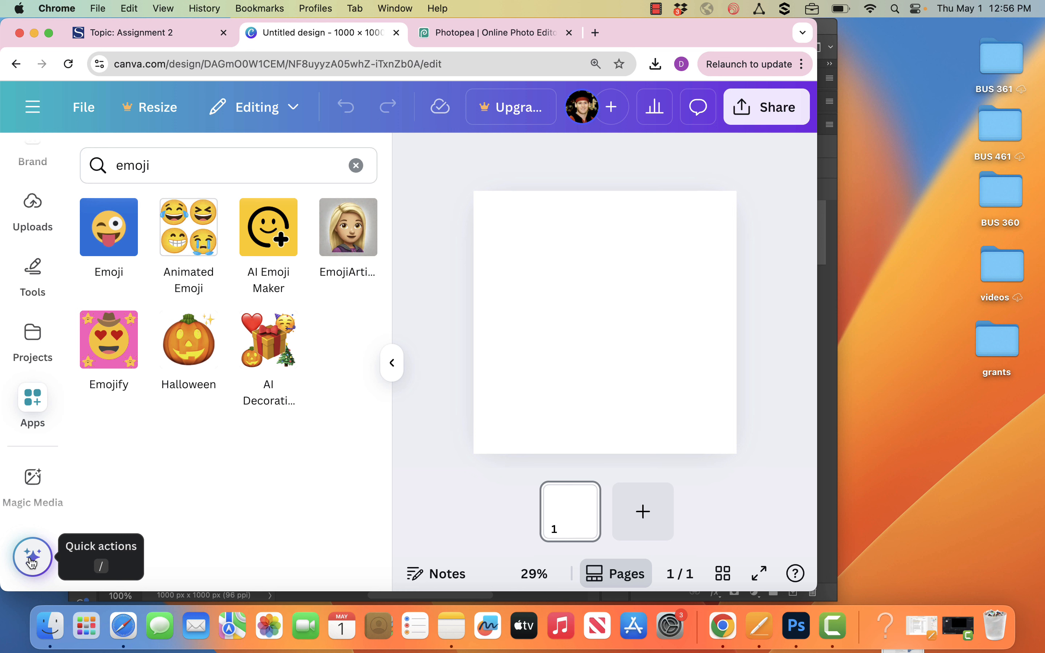
- Generate Magic Media images from the description "cartoon professor giving thumbs up on white background"
click(36, 480)
click(142, 323)
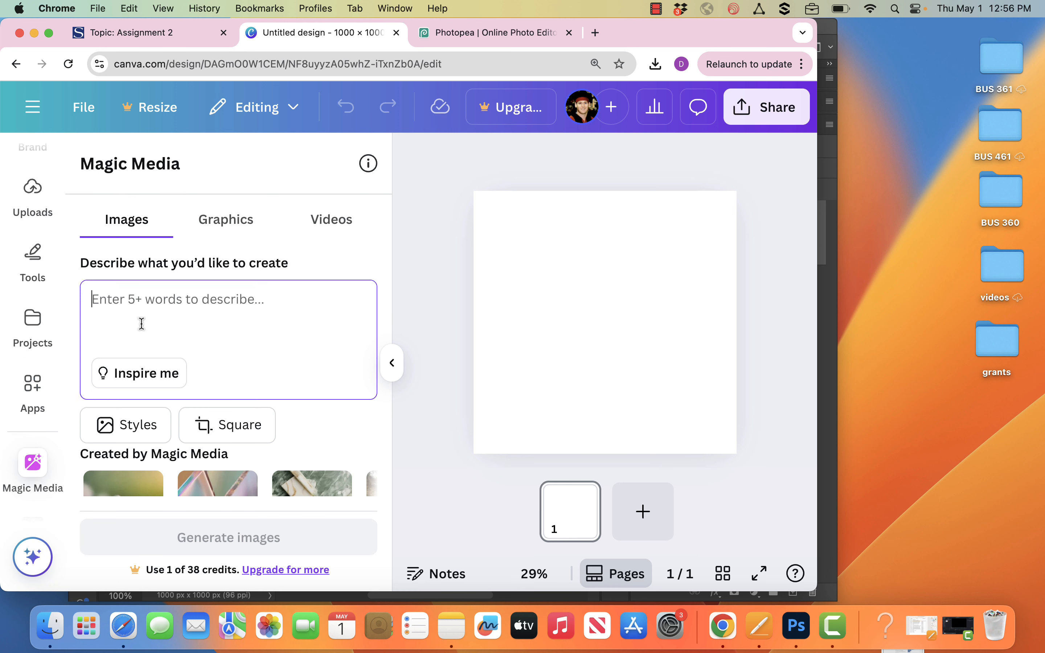
text(cartoon professor gi)
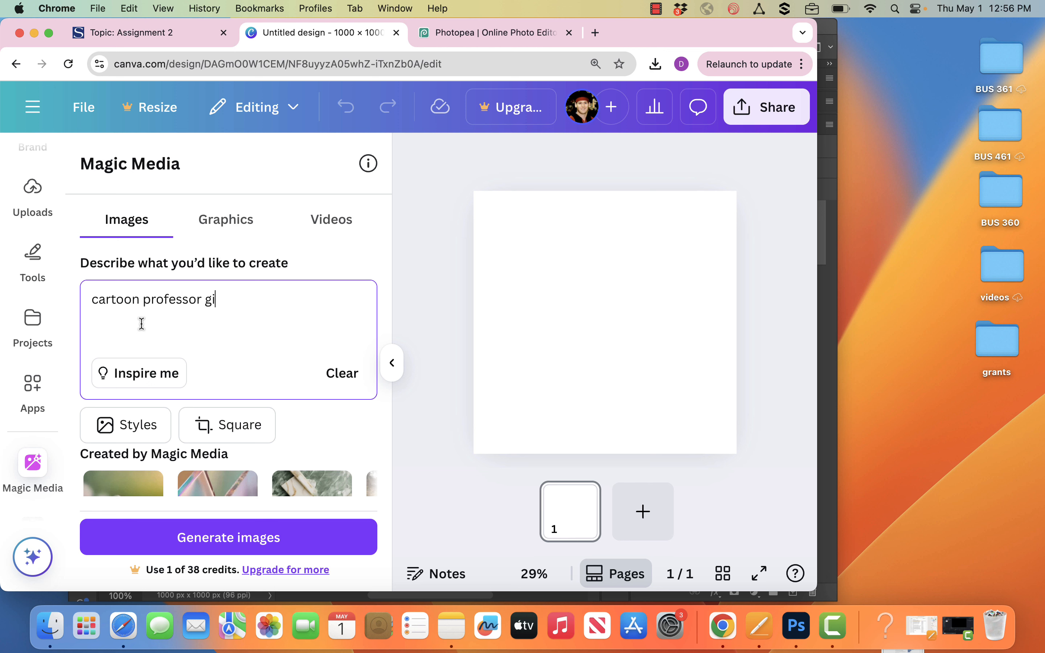
text(ving thumbs up on white background)
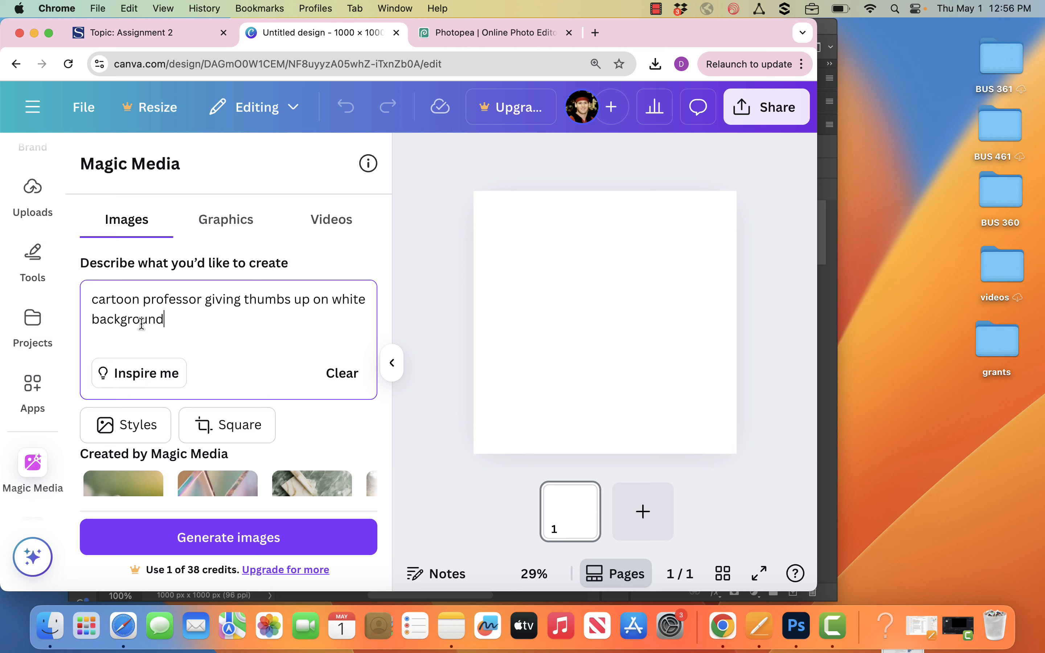
key(Return)
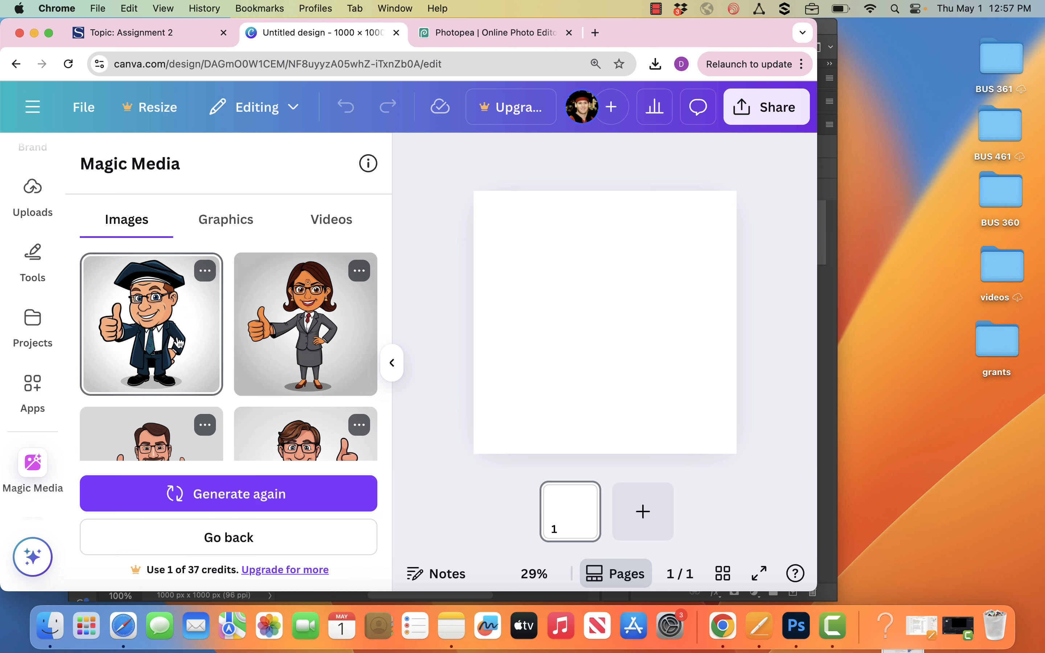
- Generate another set of images from the same description, and cancel the generation to return to the prompt
click(236, 494)
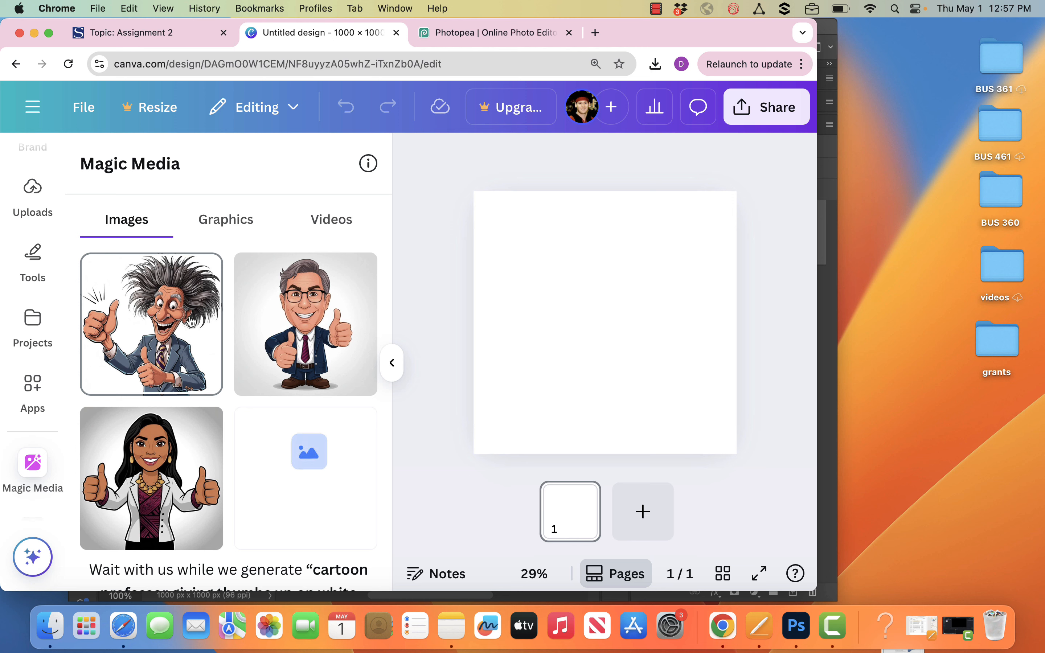
scroll(165, 374, down, 3)
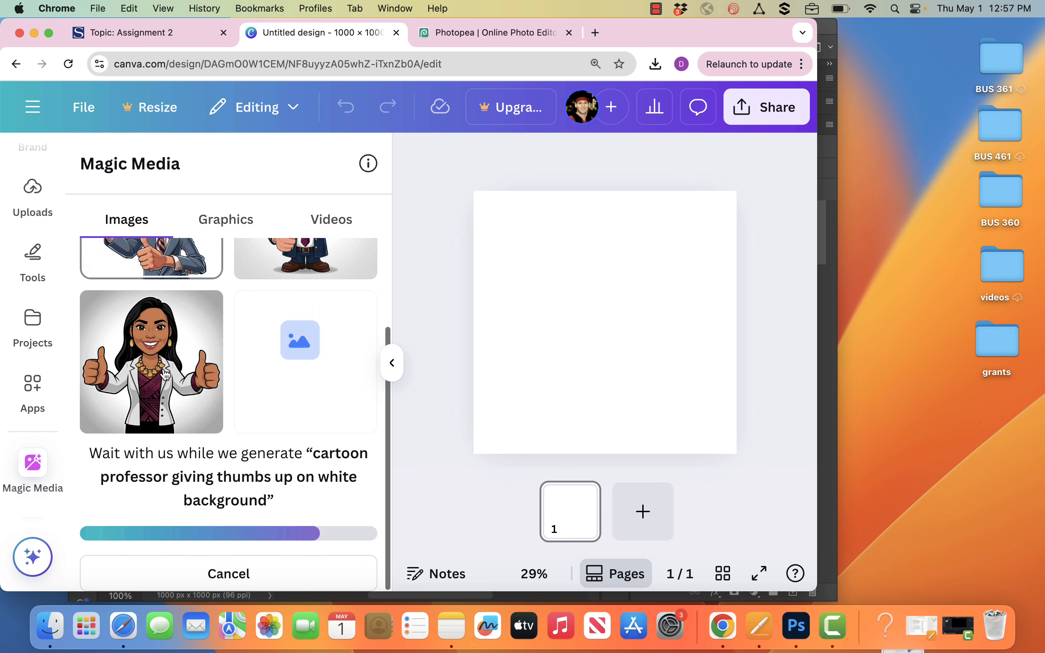
click(215, 573)
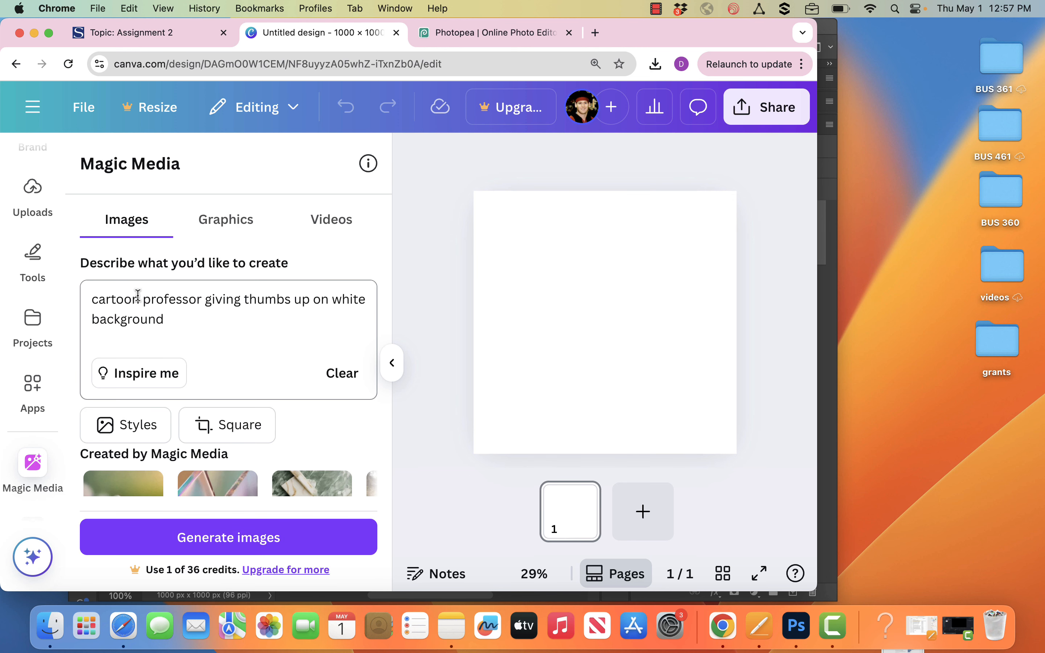
- Insert "wearing cap and gown" before "giving" in the image description and generate the images
click(205, 299)
text(wearing cap and g)
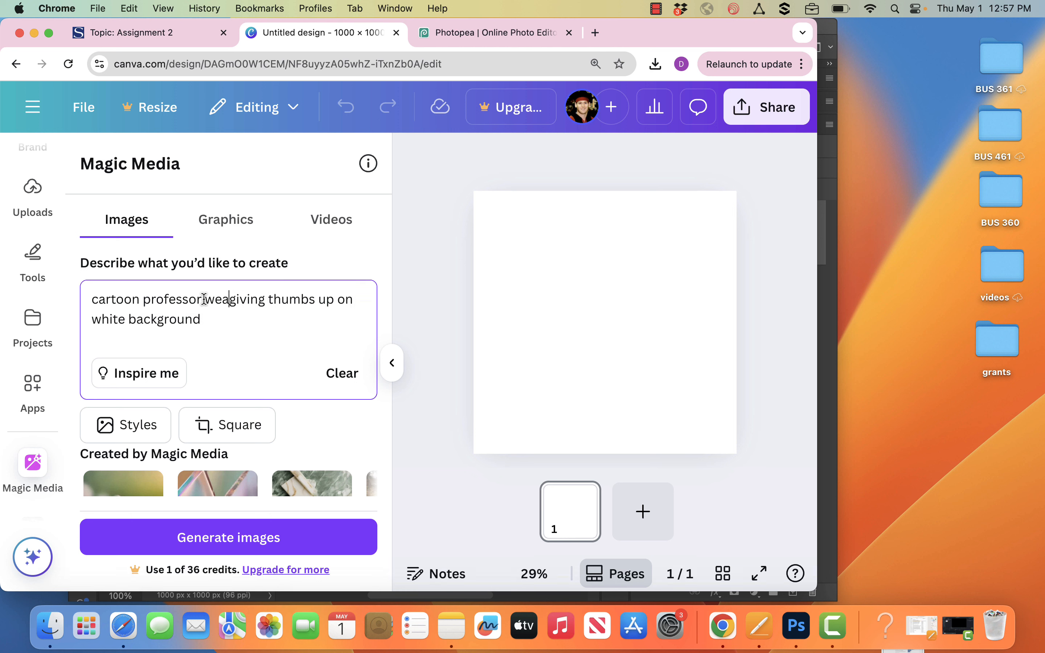
text(own)
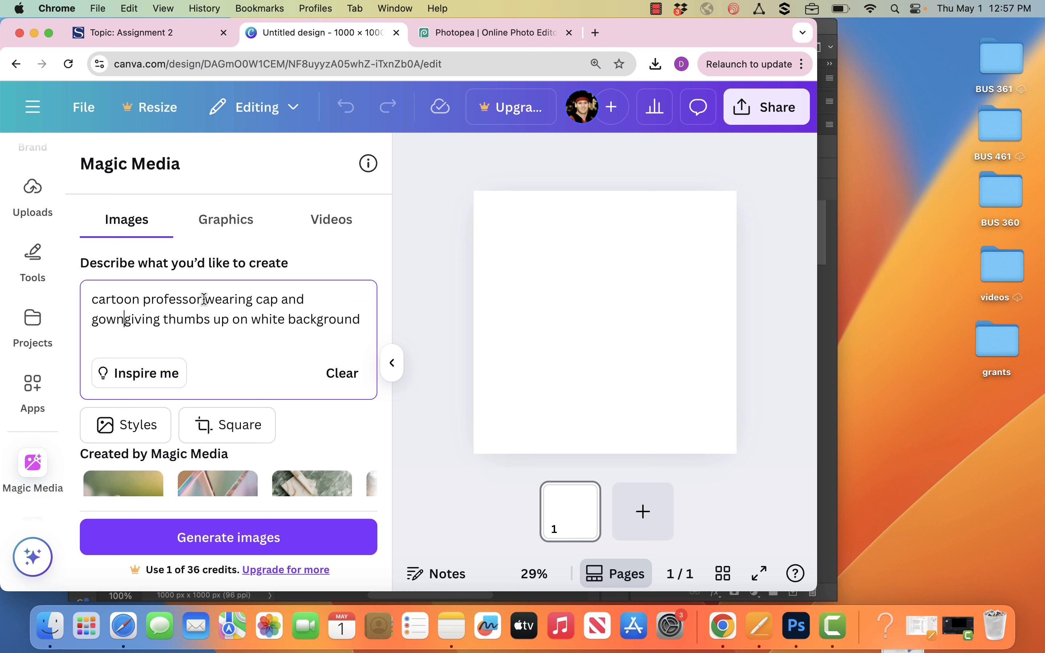
key(Return)
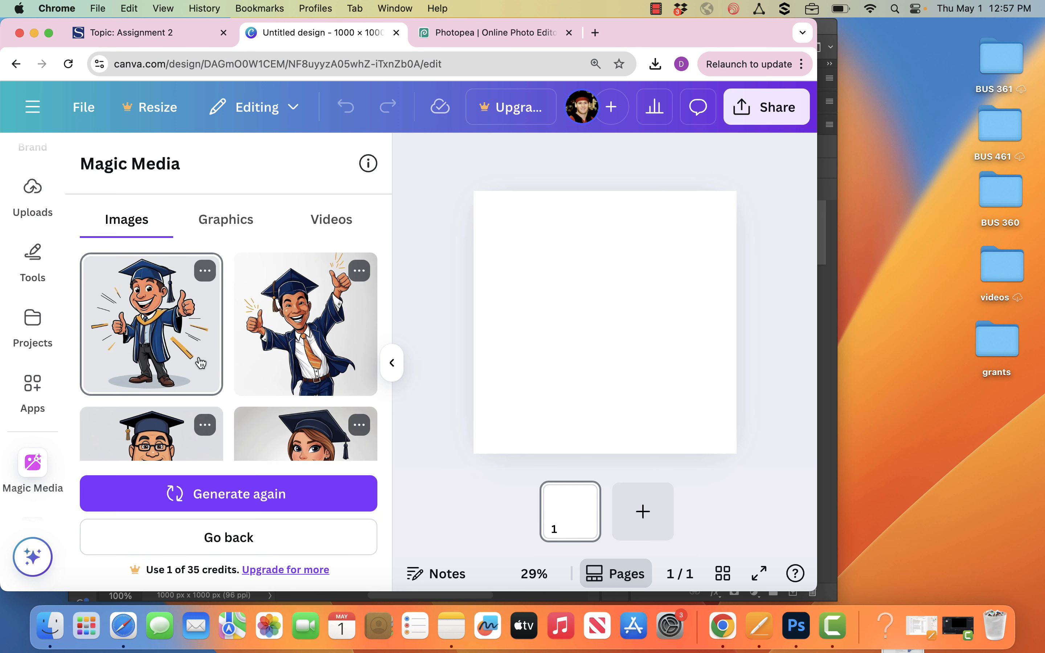
- Add the generated image of the male professor with glasses, cap and gown to the page
scroll(196, 358, down, 5)
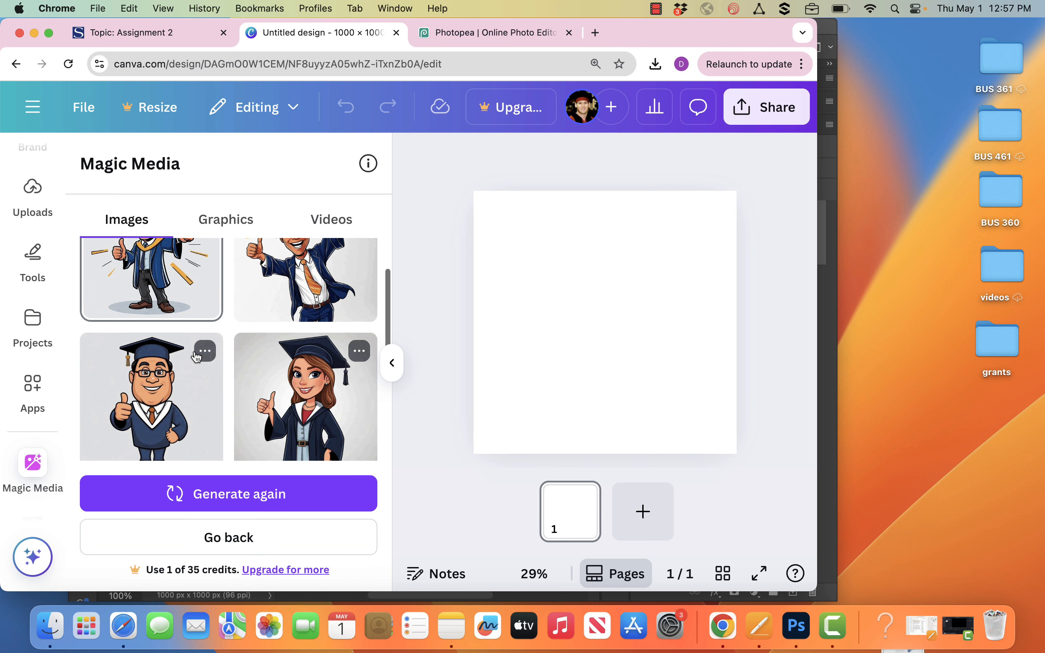
scroll(196, 356, up, 2)
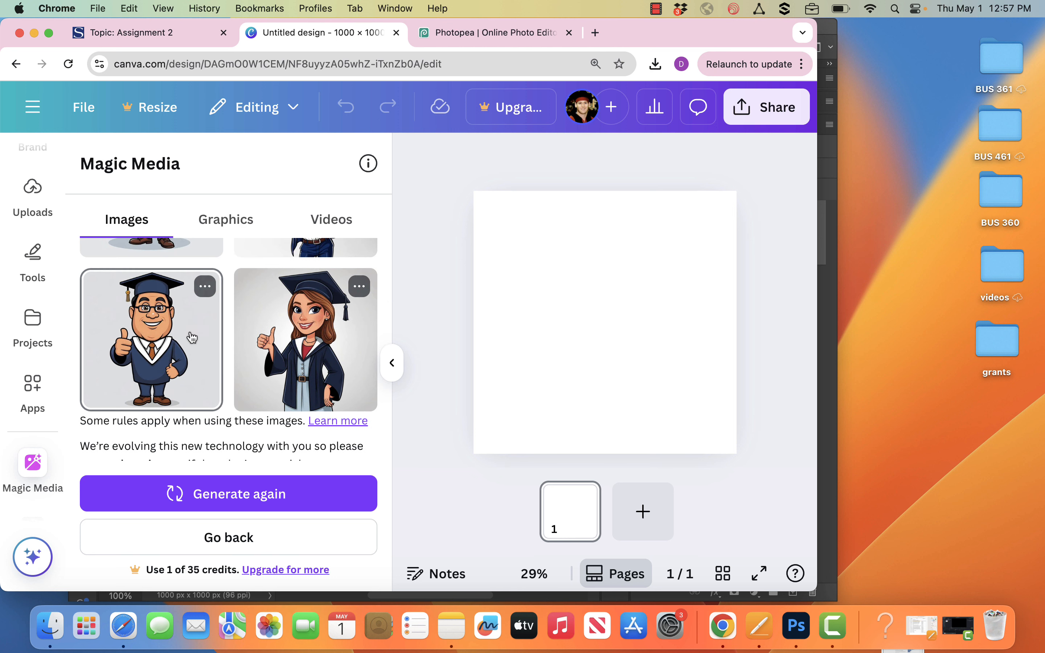
click(193, 338)
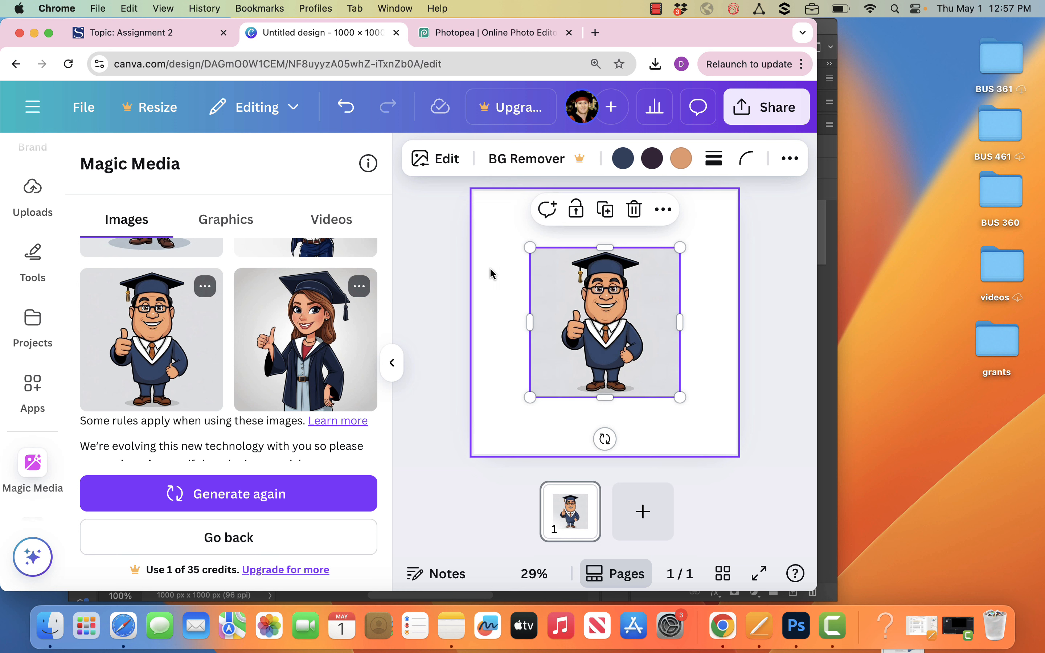
- Collapse the Magic Media panel and enlarge the professor image to fill the whole page
click(440, 272)
click(544, 260)
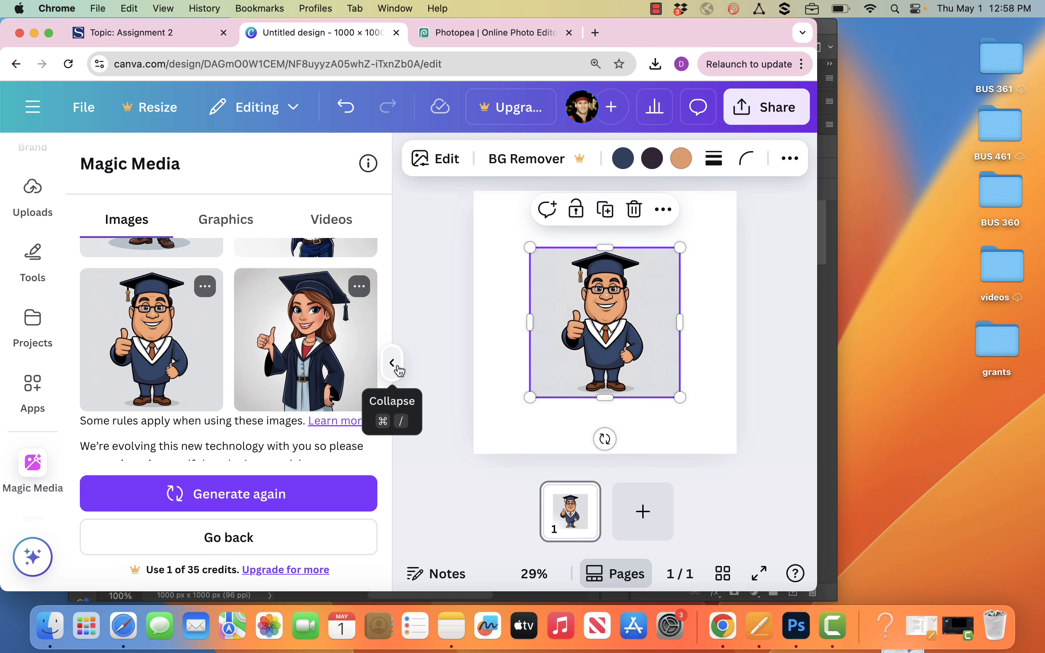
click(466, 287)
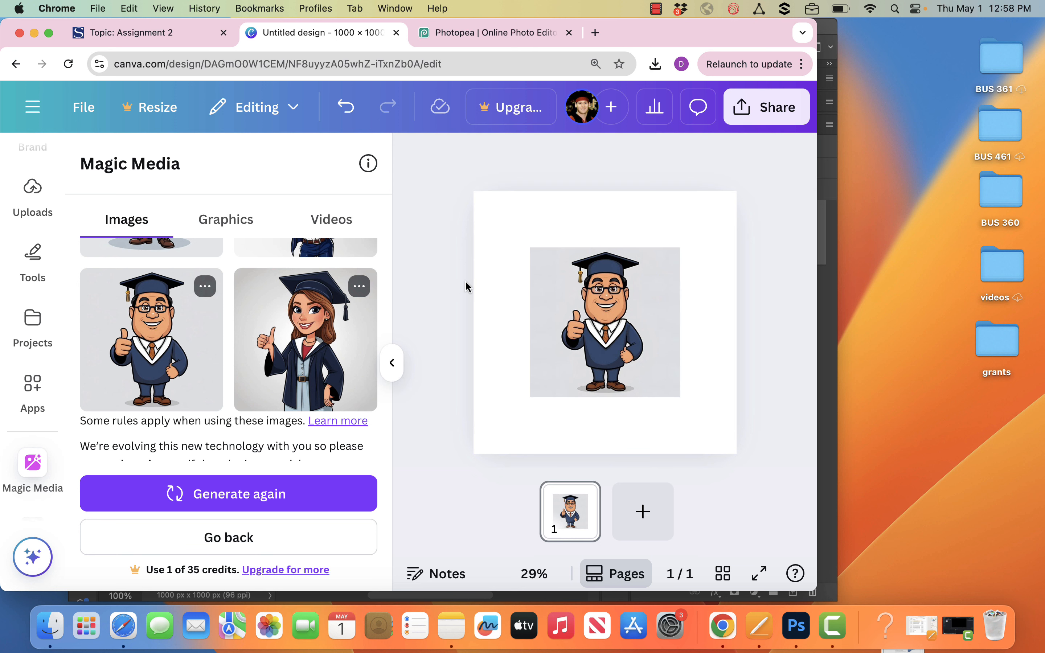
click(391, 363)
click(391, 222)
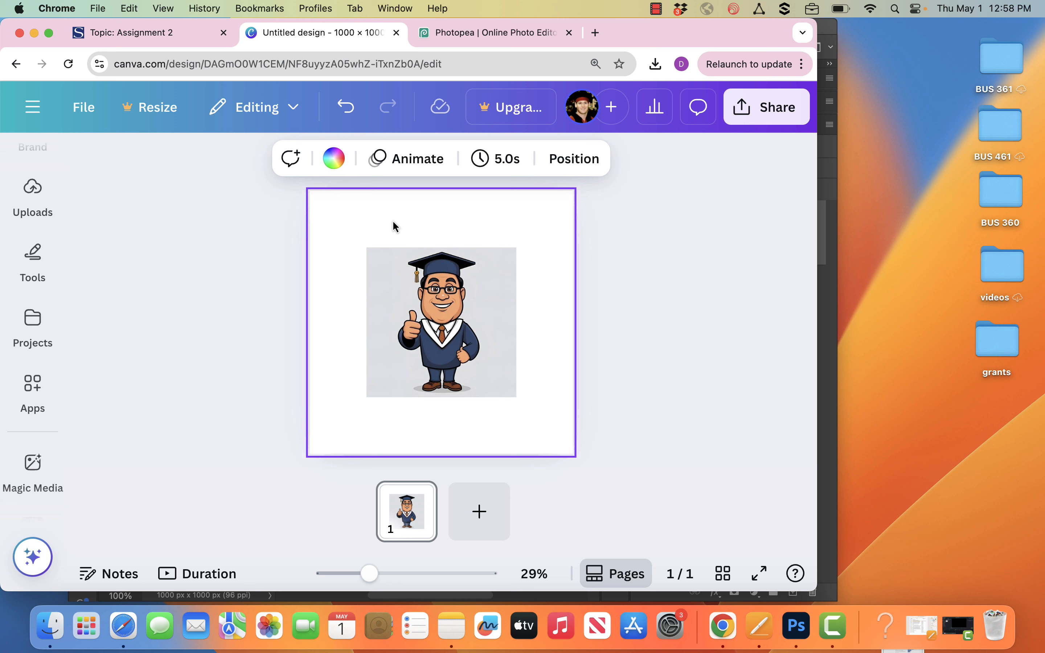
click(411, 276)
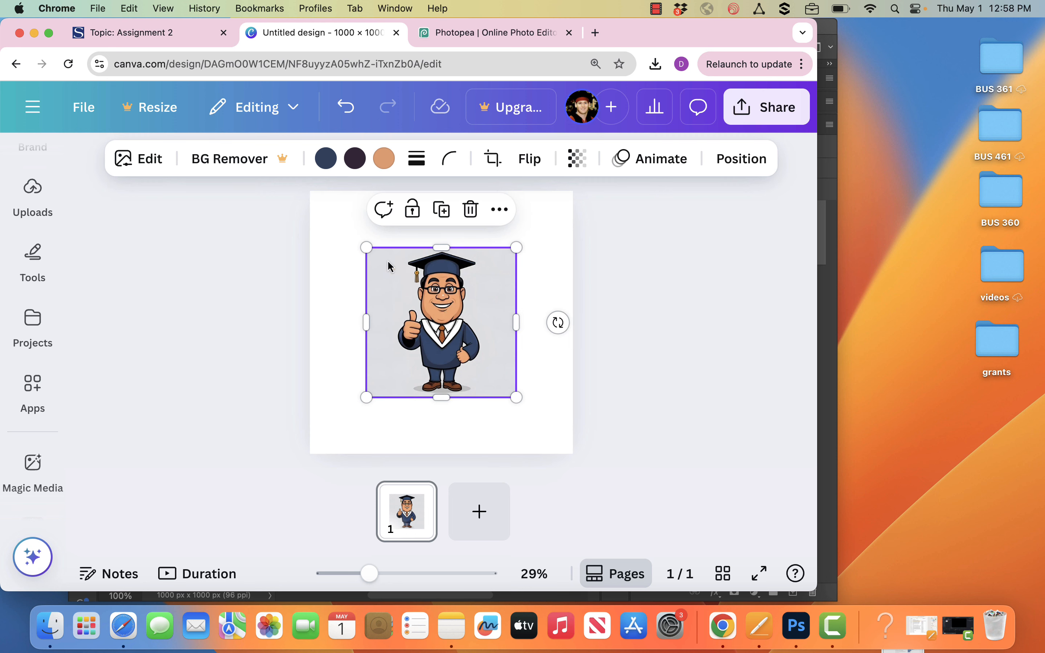
drag(367, 249, 314, 194)
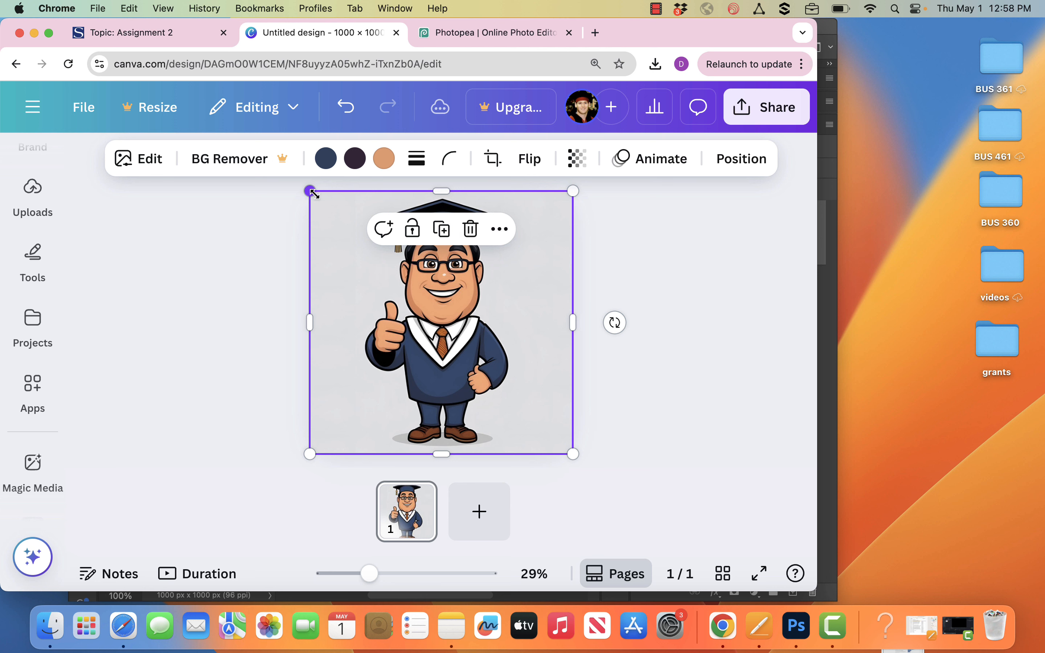
- Rename the design "demo 3"
click(99, 106)
click(130, 149)
key(BackSpace)
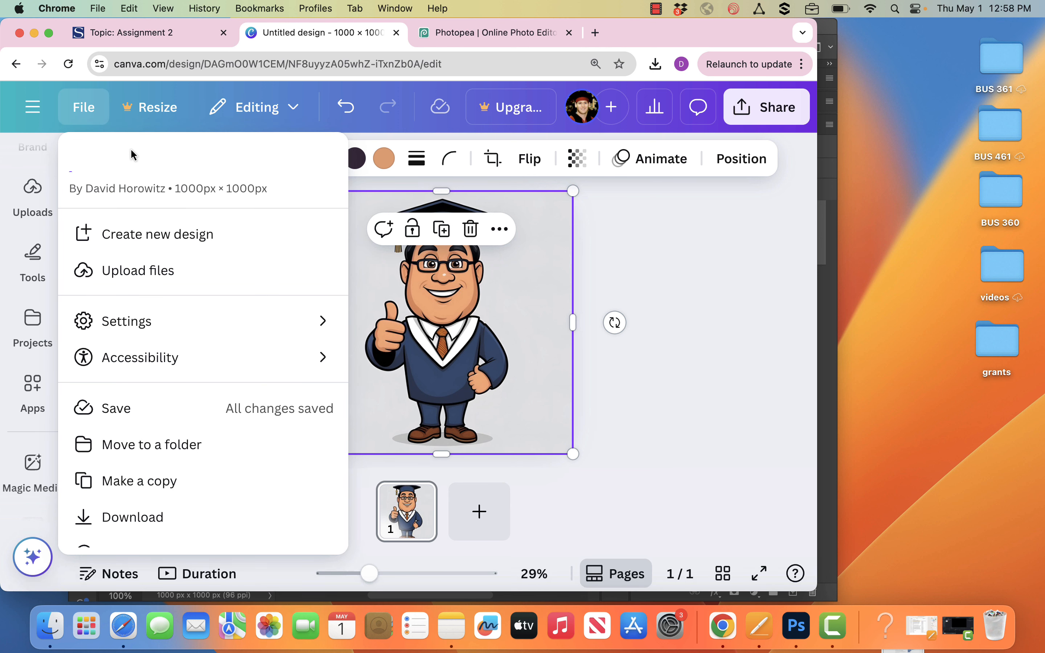
text(demo 3)
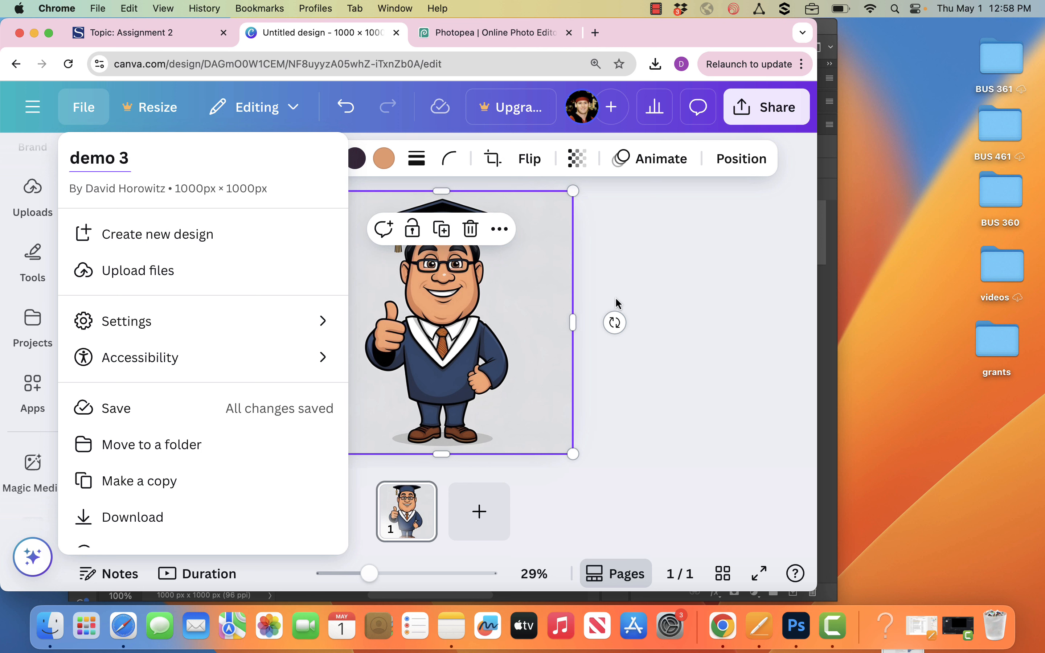
click(616, 299)
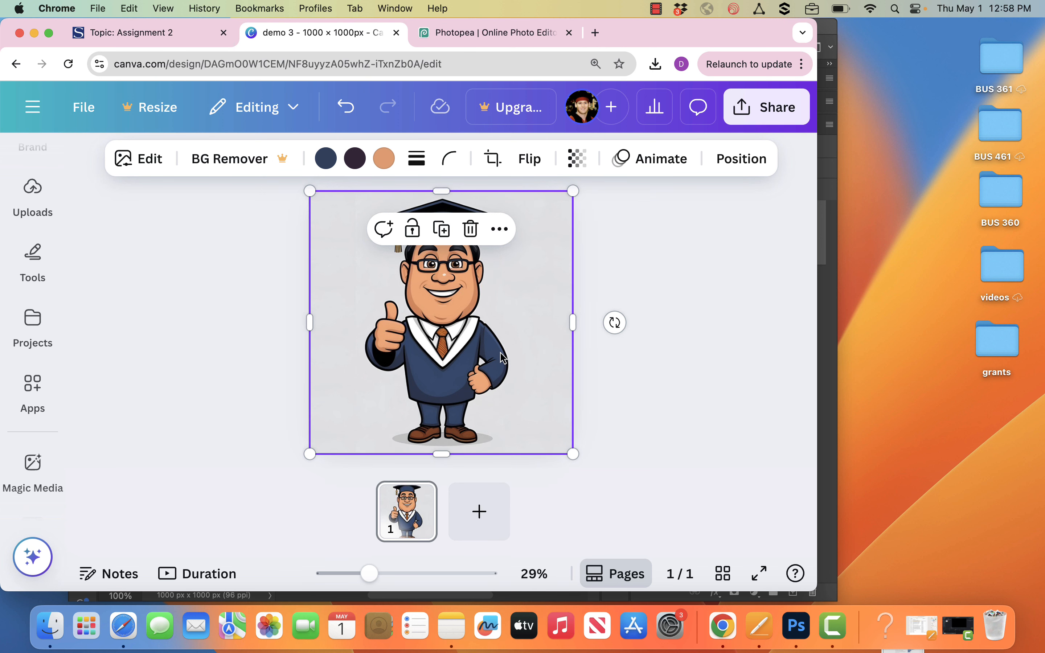
- Add a second page and paste a copy of the professor image onto it
click(486, 513)
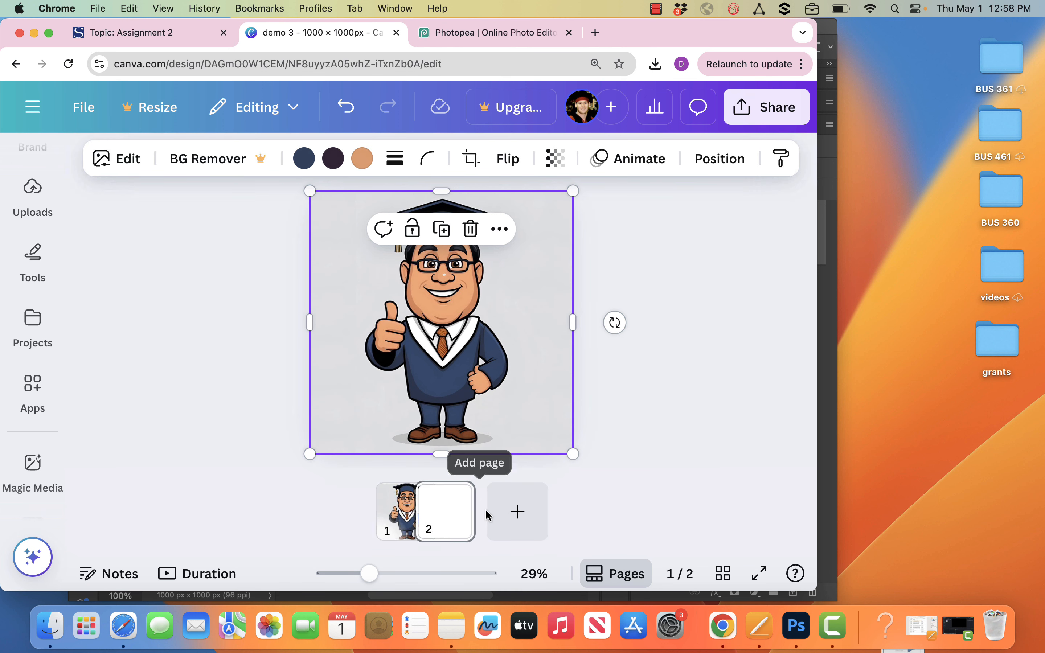
key(super+v)
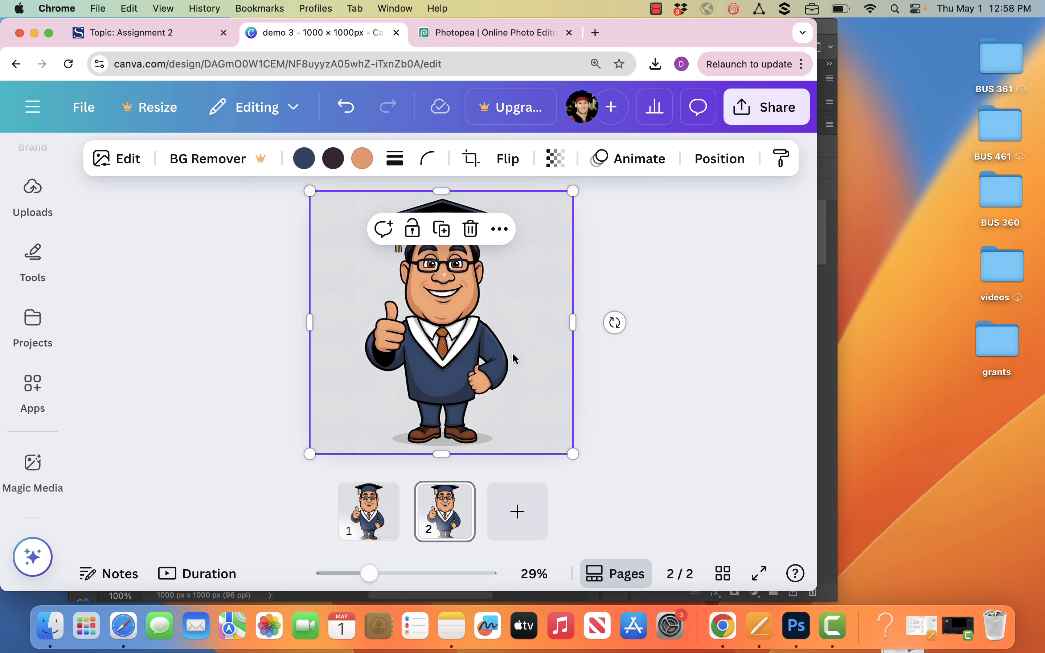
click(677, 364)
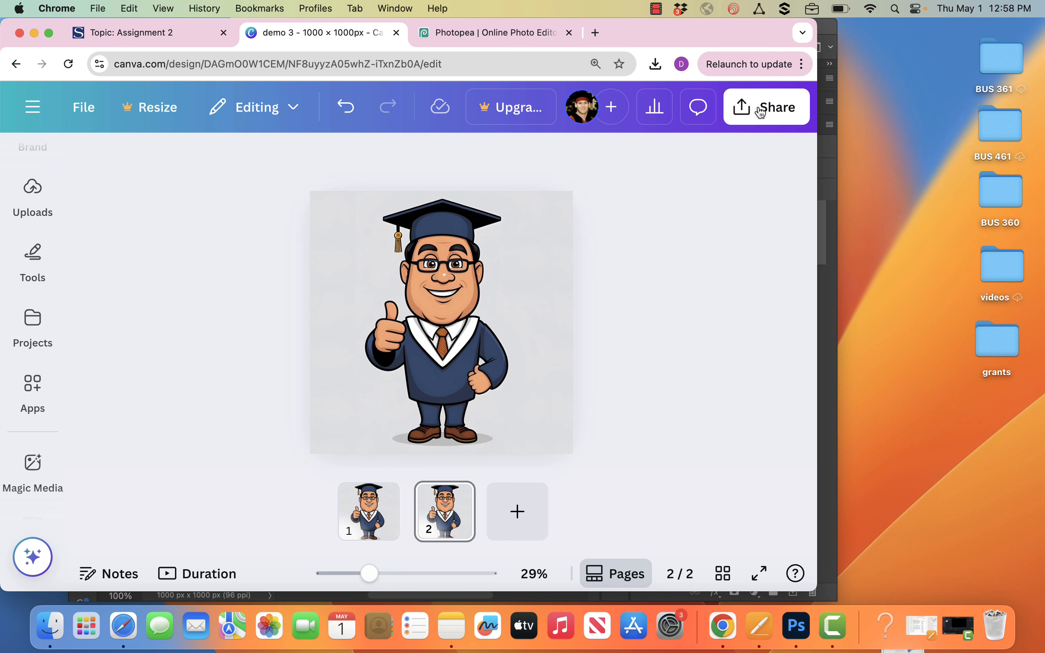
- Download both pages of the design as PNG files at 1,000 × 1,000 px
click(776, 106)
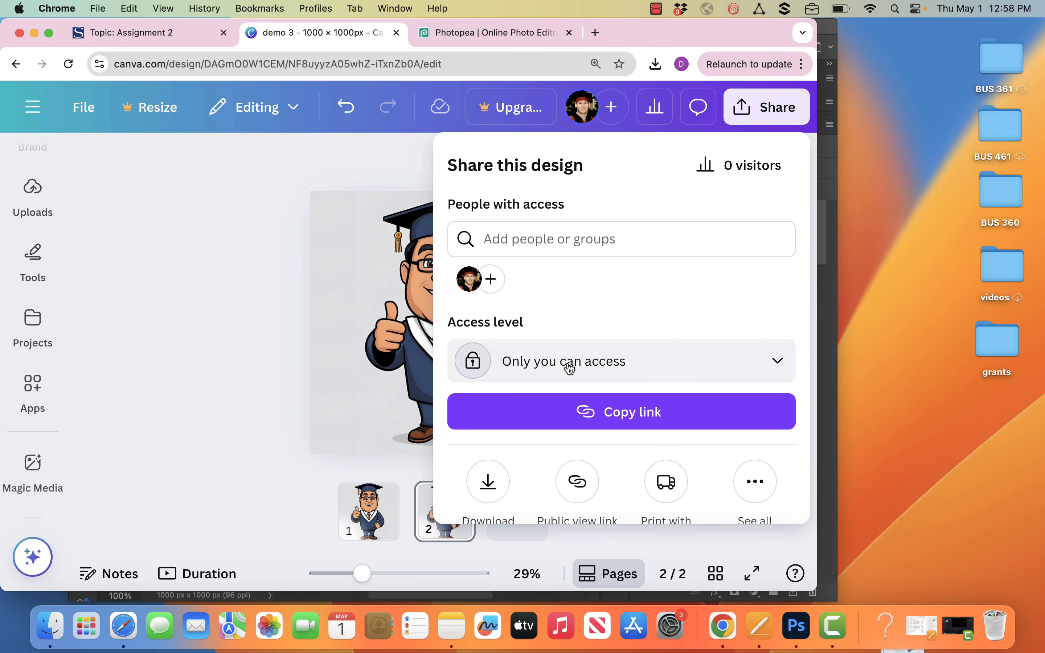
scroll(567, 361, down, 2)
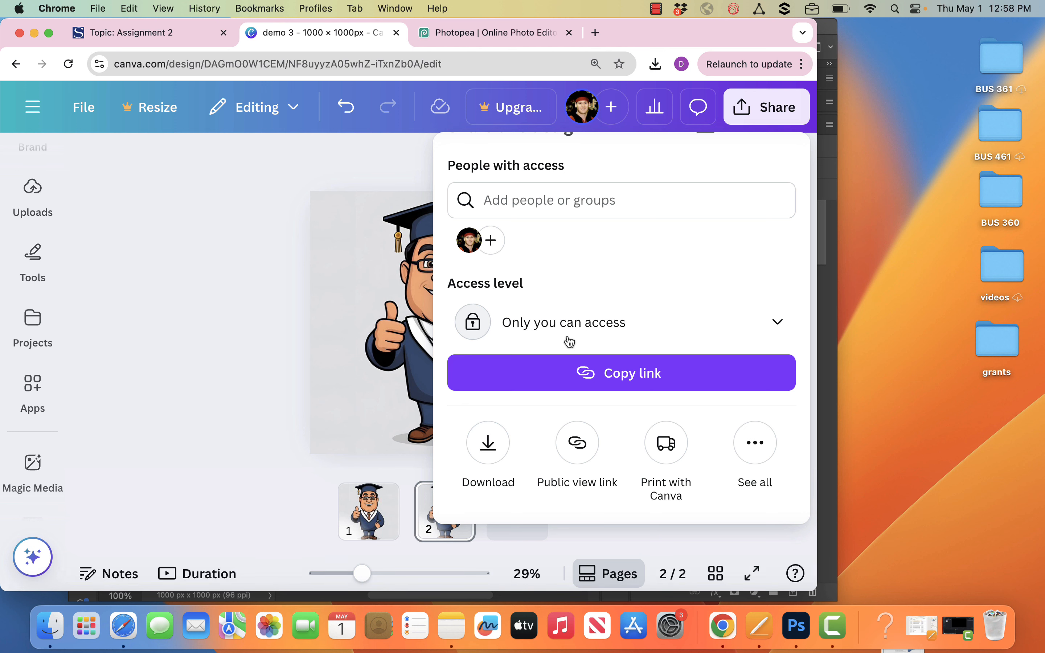
click(495, 449)
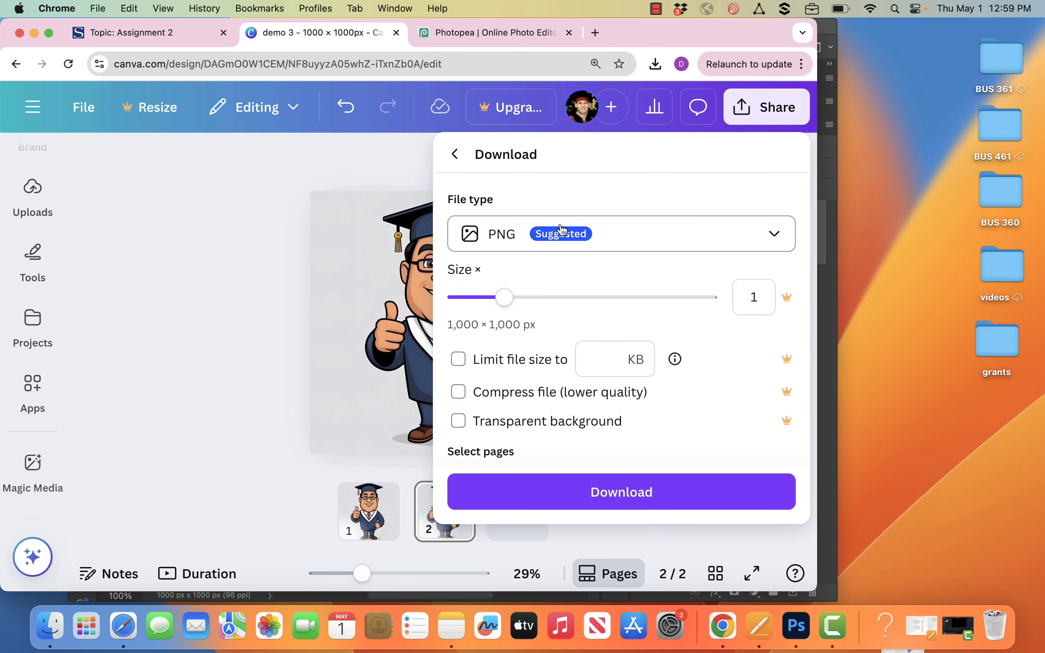
click(592, 489)
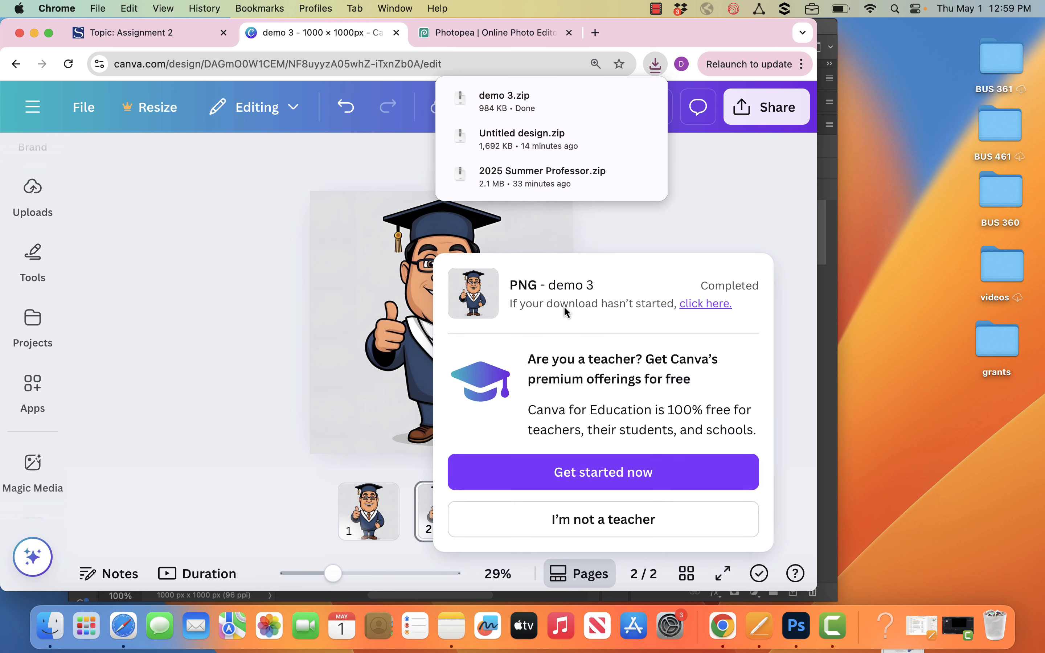
- Place the downloaded demo 3.zip on the desktop and extract it
drag(495, 103, 899, 68)
double_click(899, 67)
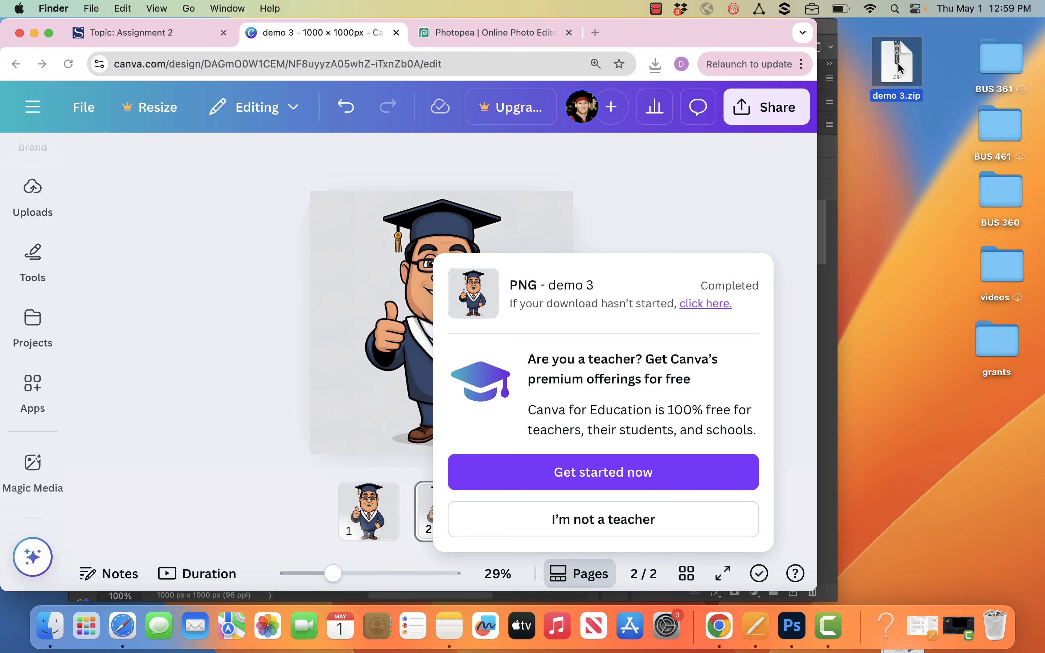
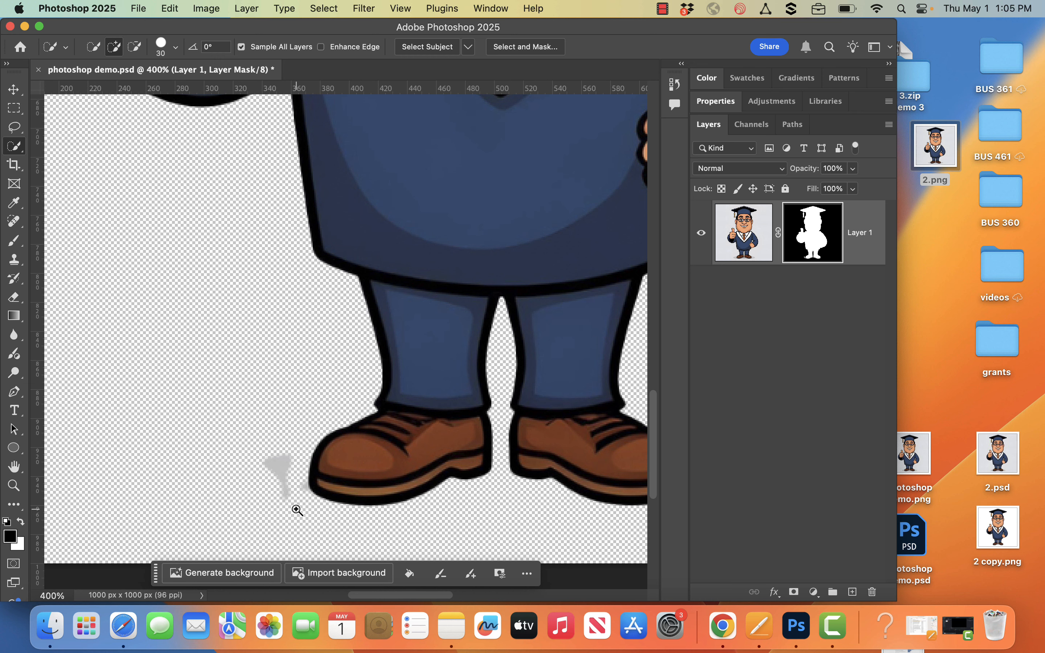
- Paint out the leftover gray shadow beside the shoe on Layer 1's mask with a black 60 px brush at 100% hardness
key(super+0)
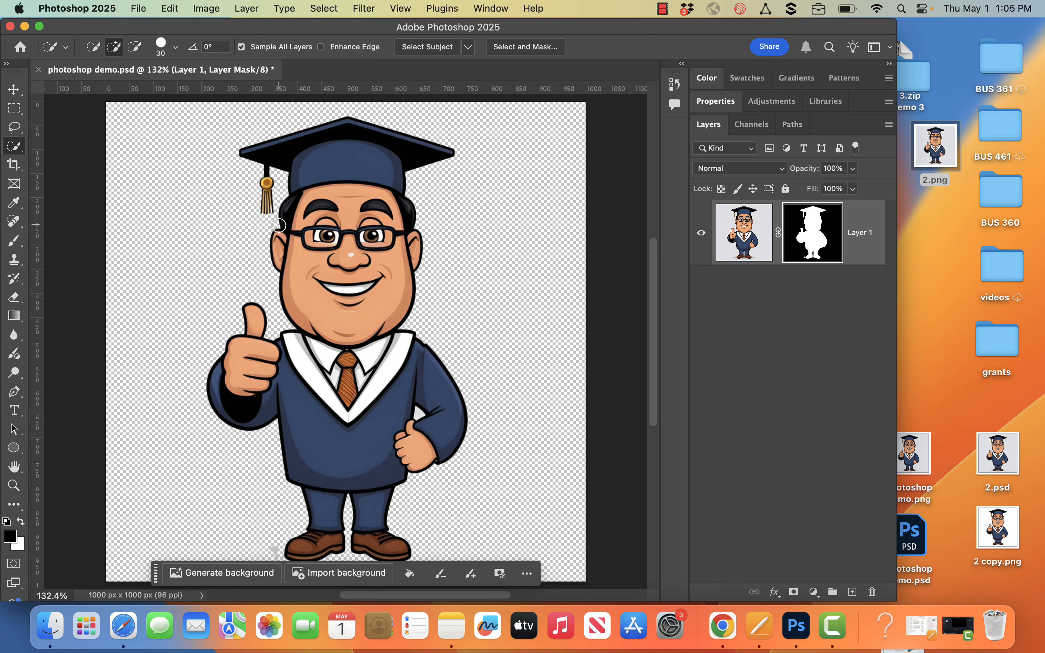
scroll(581, 421, down, 5)
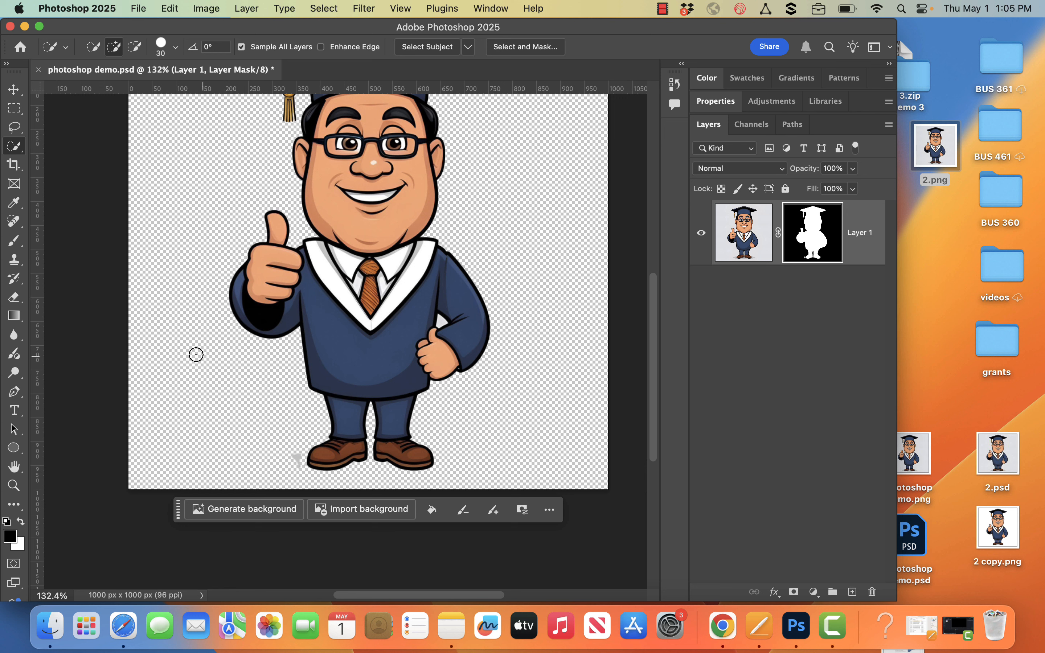
click(16, 243)
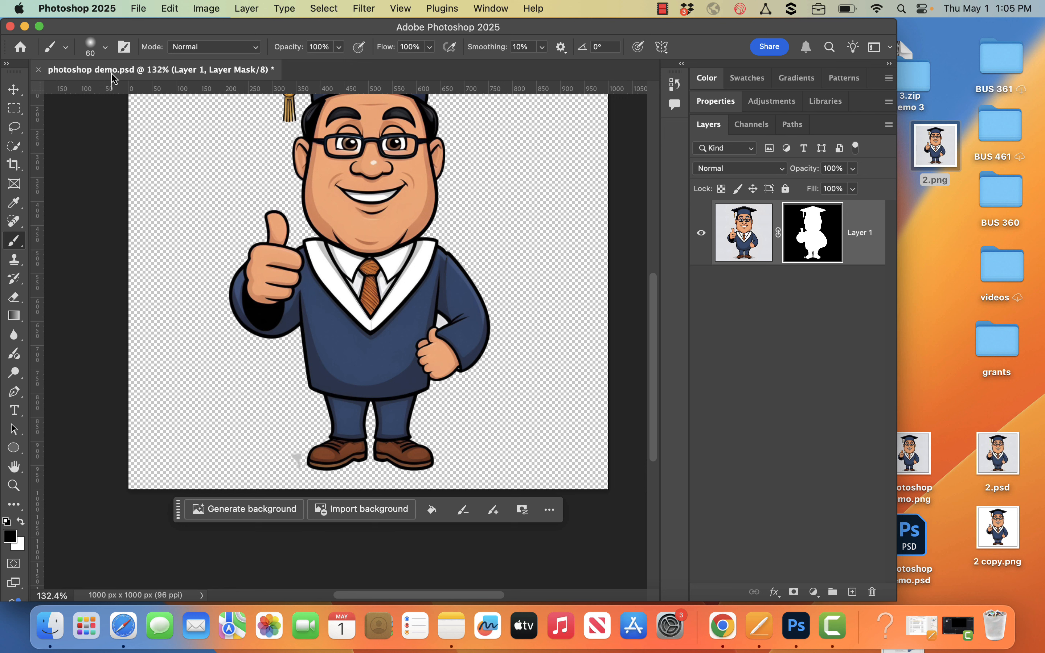
click(107, 47)
drag(82, 125, 223, 131)
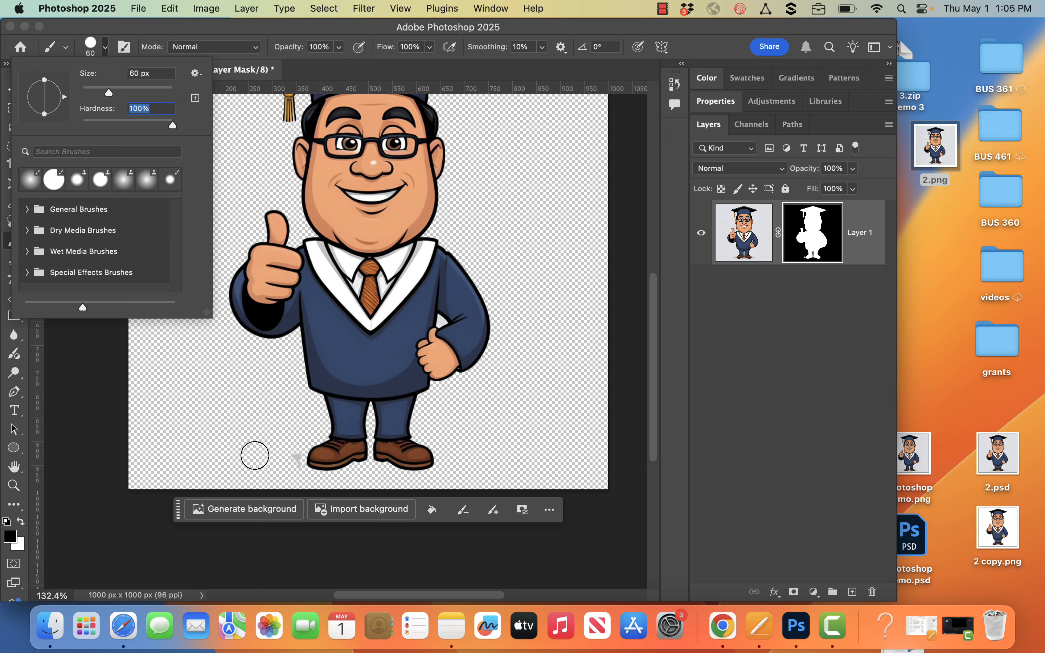
key(Return)
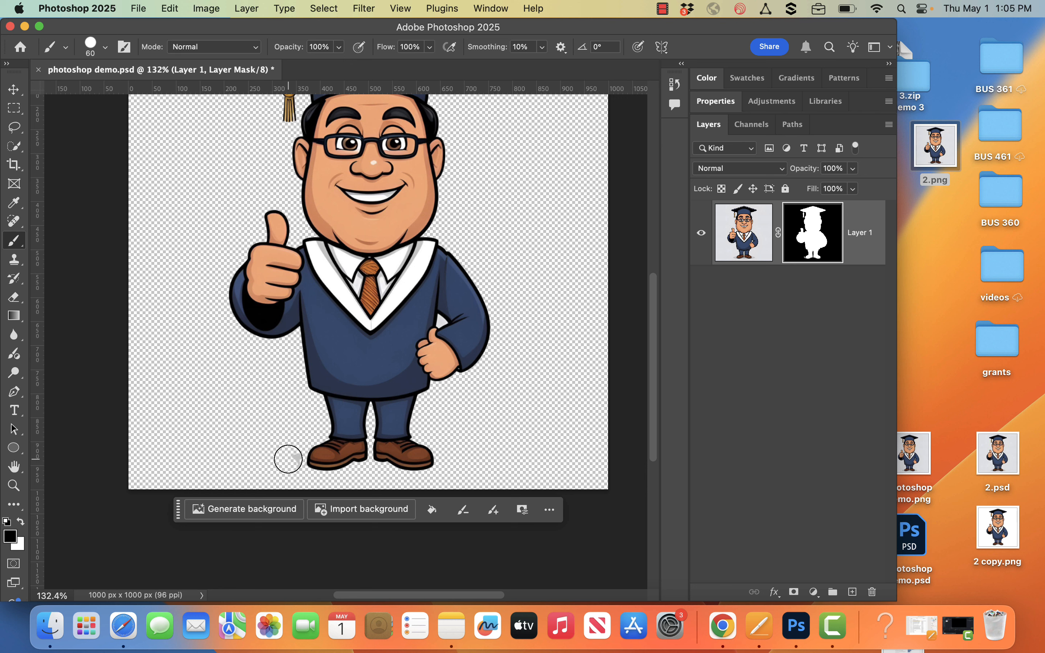
alt+click(814, 246)
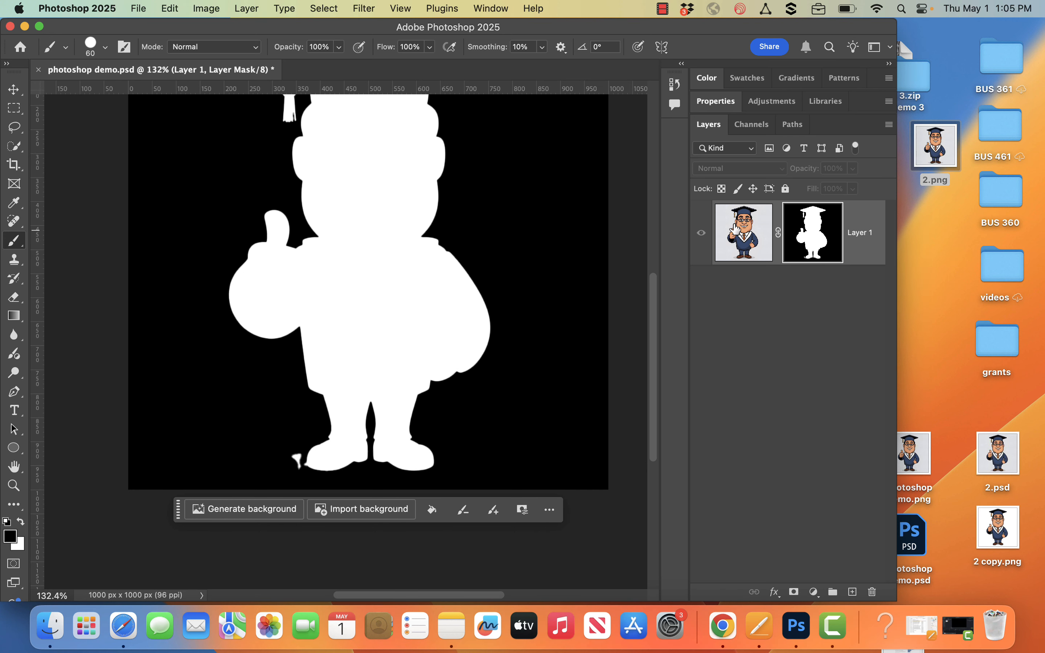
alt+click(824, 233)
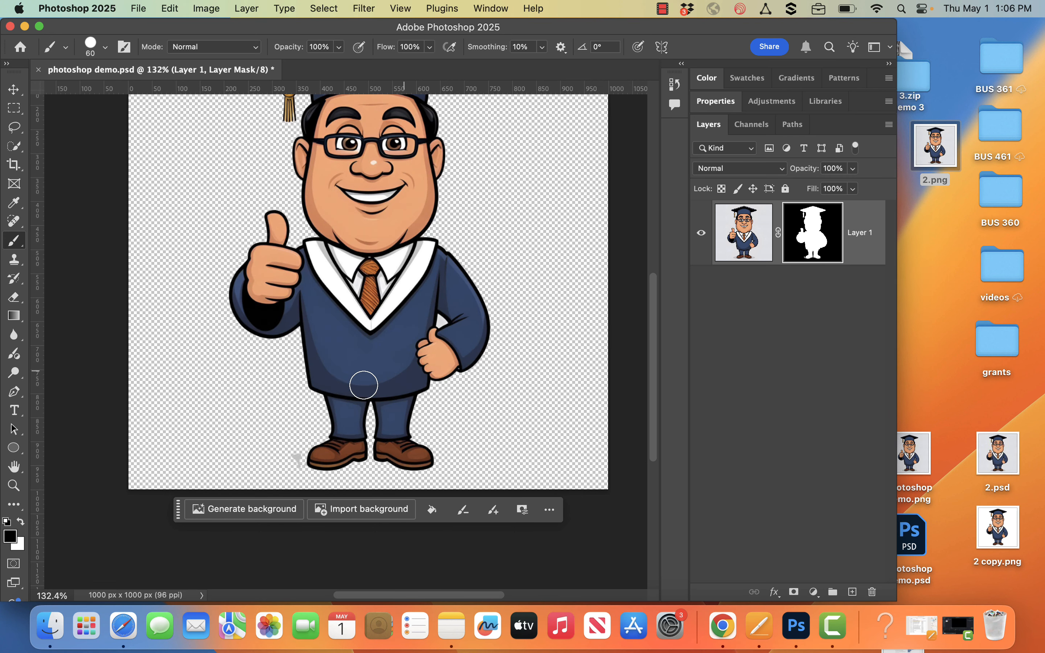
click(291, 457)
scroll(508, 279, up, 5)
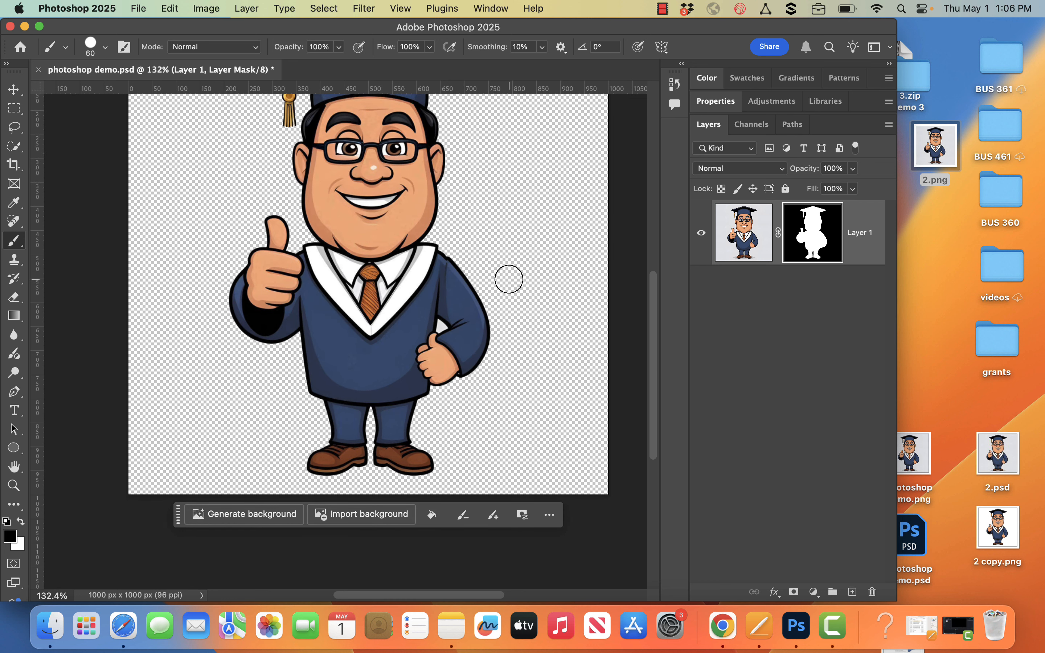
scroll(509, 279, down, 3)
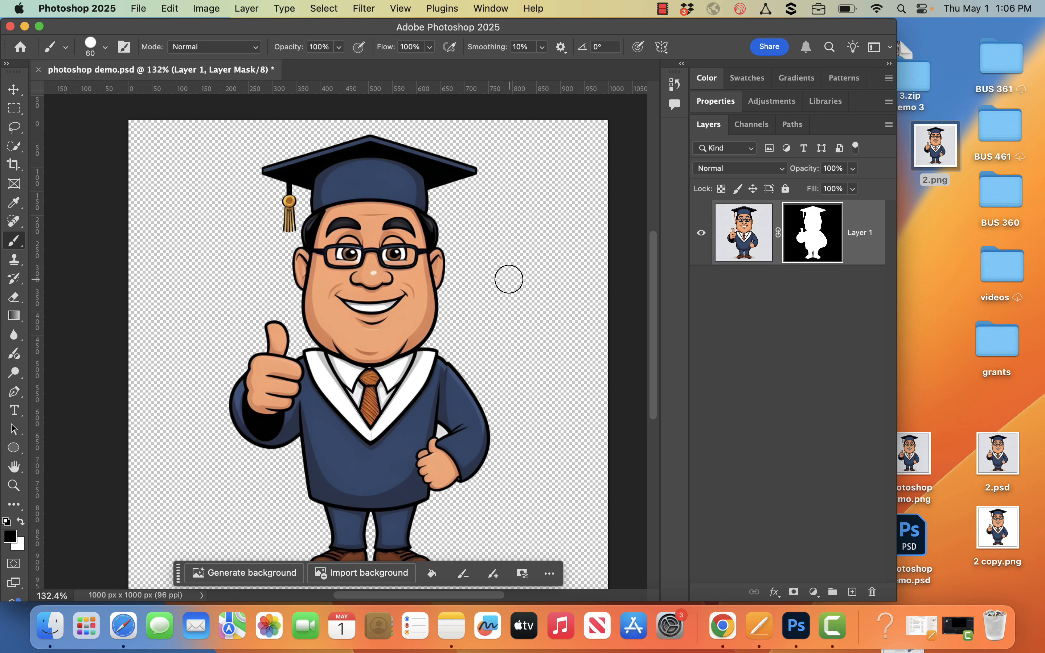
- Undo the mask painting and the layer mask to bring back the full image on Layer 1
key(super+z)
key(super+z)
key(super+z)
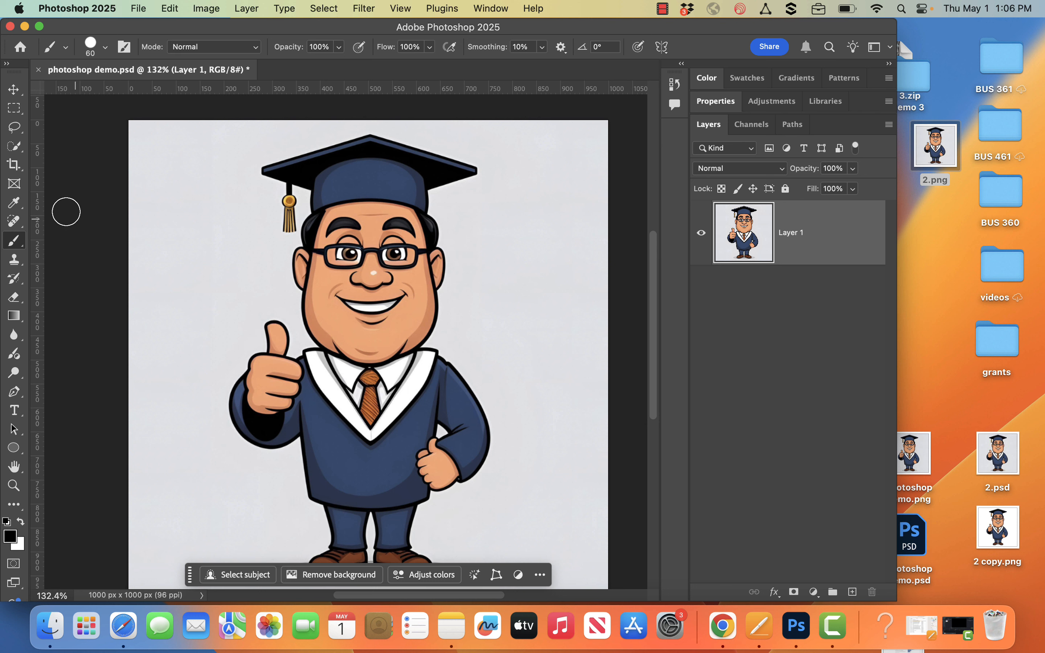
- Select the whole professor with the Object Selection Tool and clear the selection again
click(15, 151)
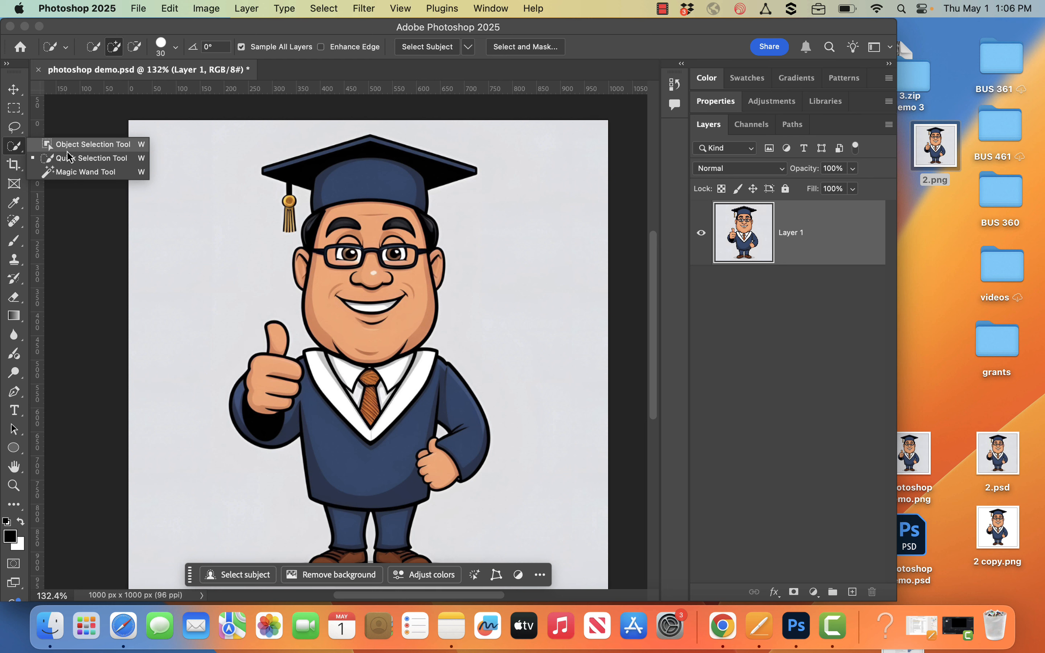
click(67, 151)
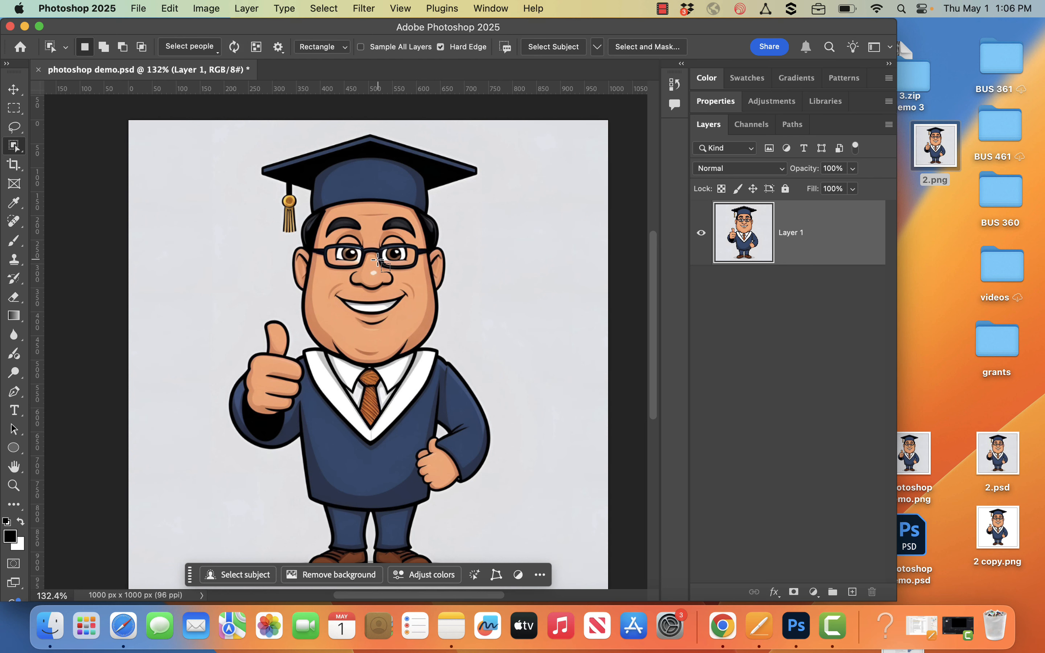
scroll(380, 255, down, 5)
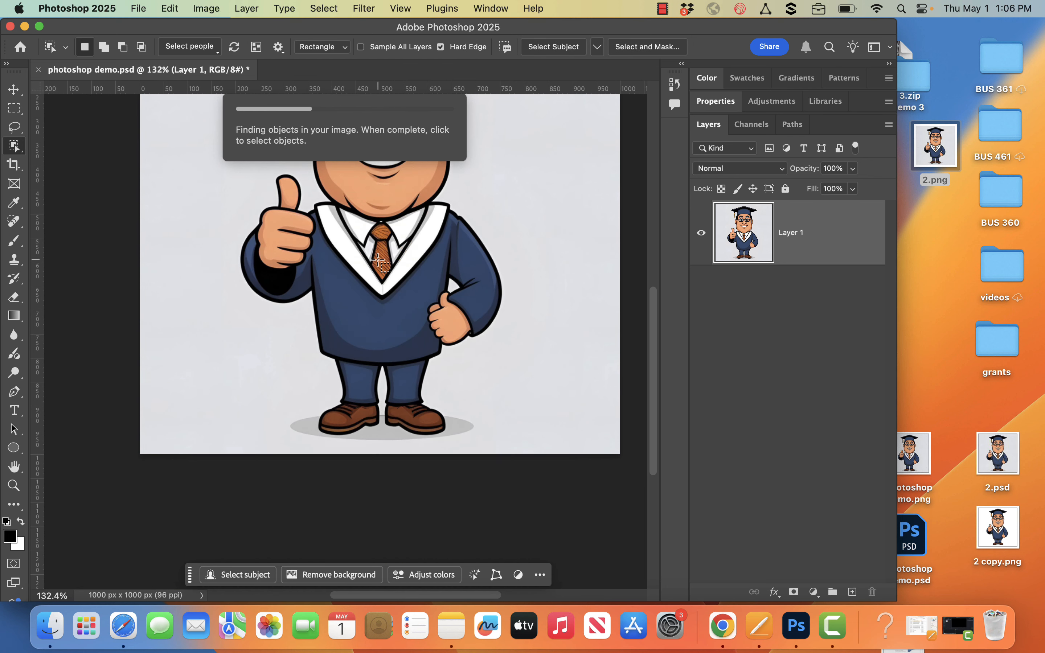
click(405, 221)
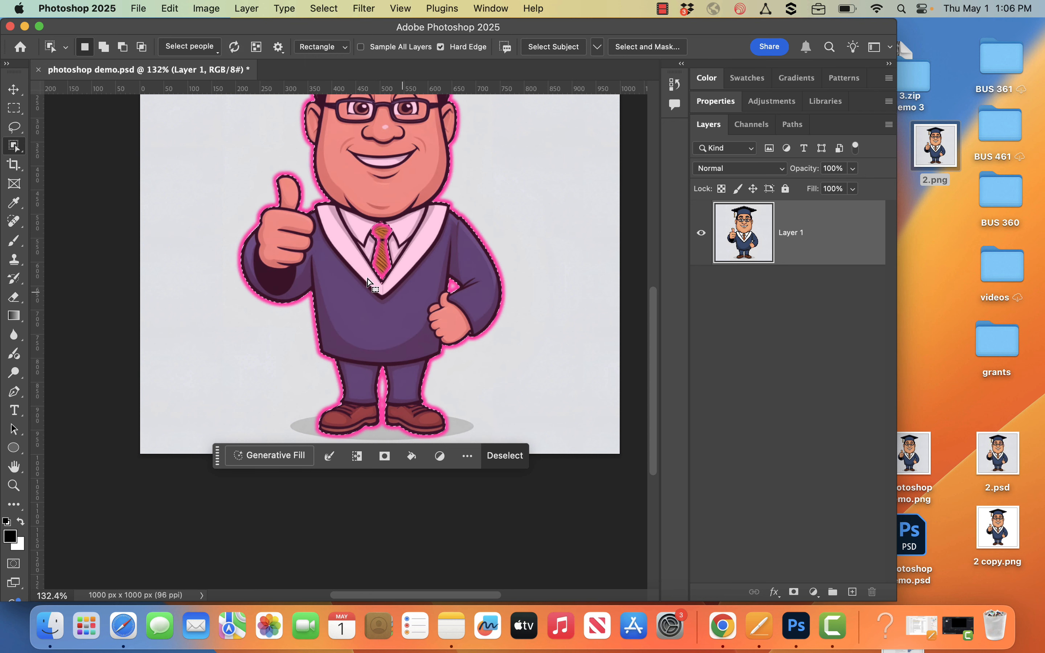
scroll(578, 246, up, 3)
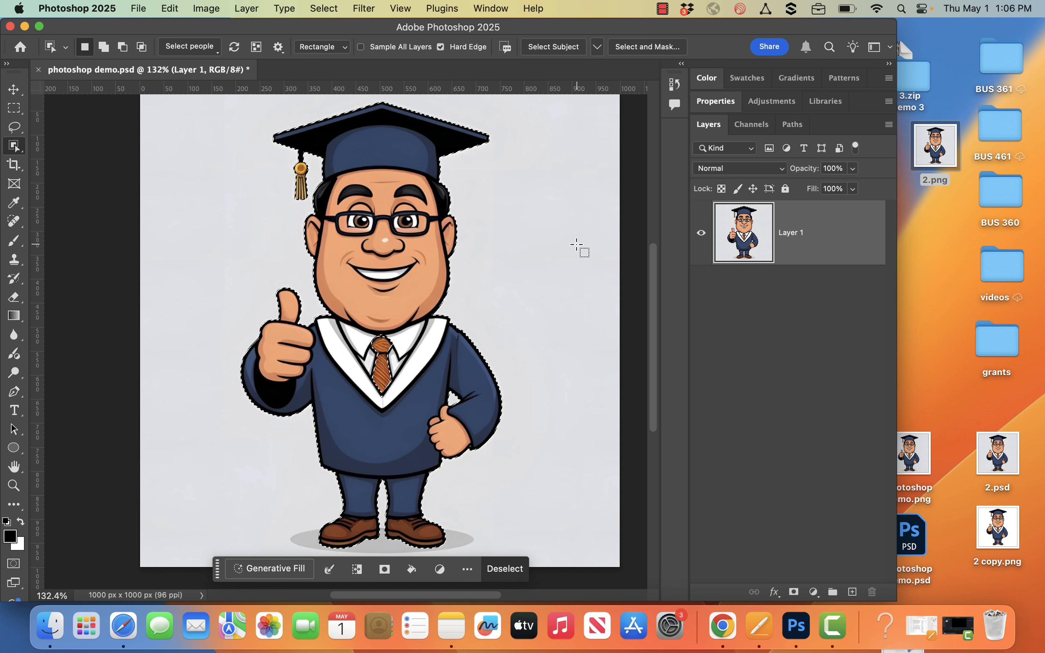
click(49, 137)
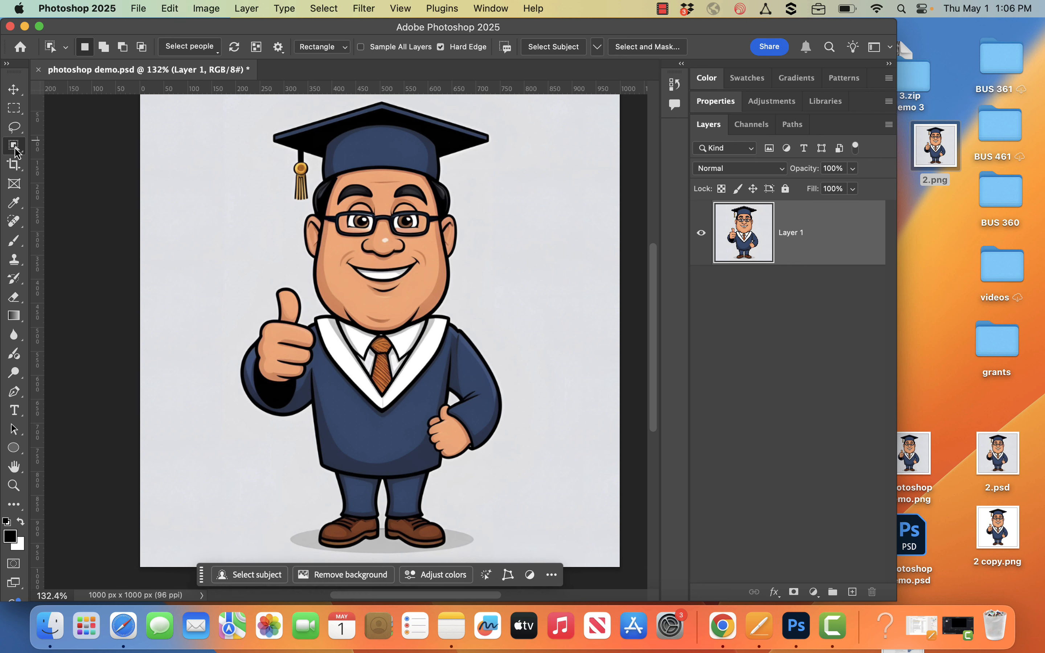
- Select the professor's cap, face, torso and both arms with the Quick Selection Tool
right_click(15, 151)
click(41, 161)
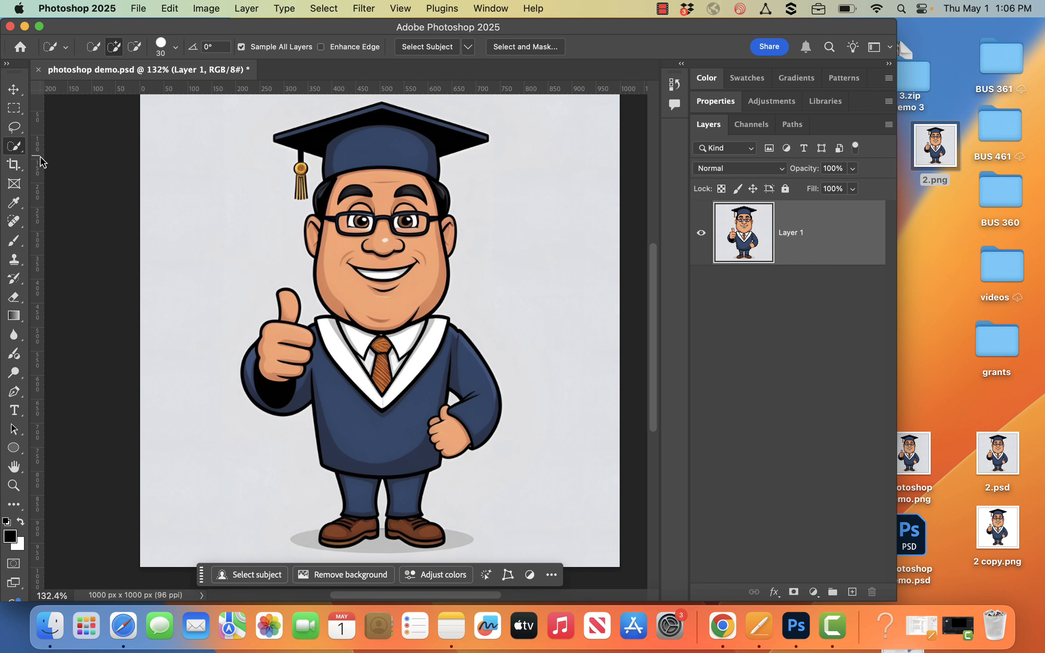
click(381, 147)
mouse_move(379, 149)
mouse_down()
mouse_move(384, 124)
mouse_move(375, 256)
mouse_move(380, 431)
mouse_up()
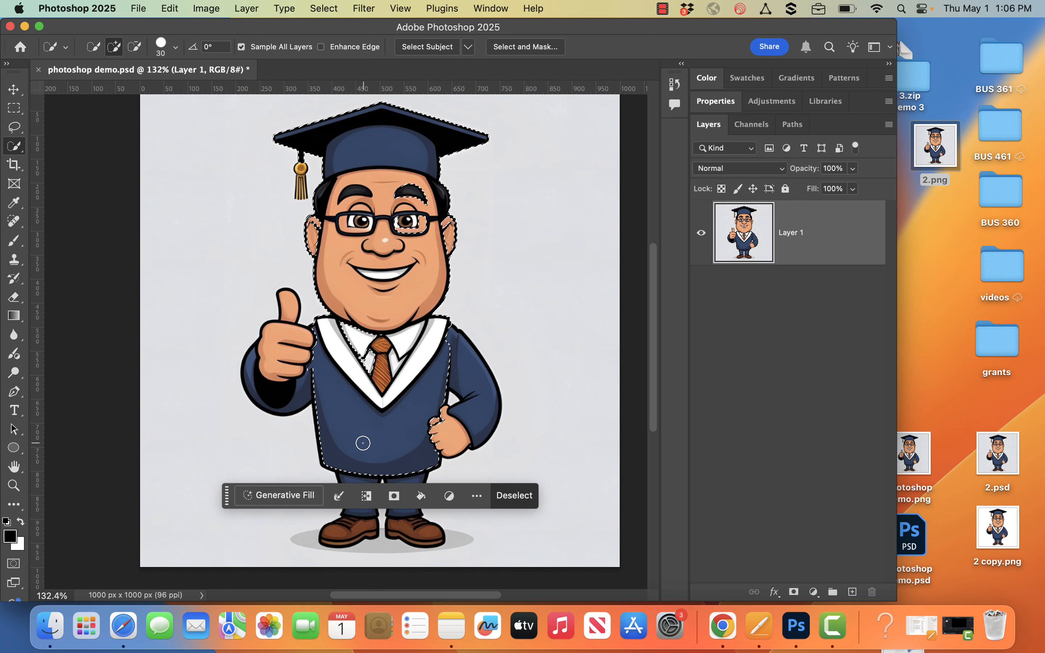
mouse_move(334, 377)
mouse_down()
mouse_move(279, 380)
mouse_move(287, 304)
mouse_move(280, 344)
mouse_up()
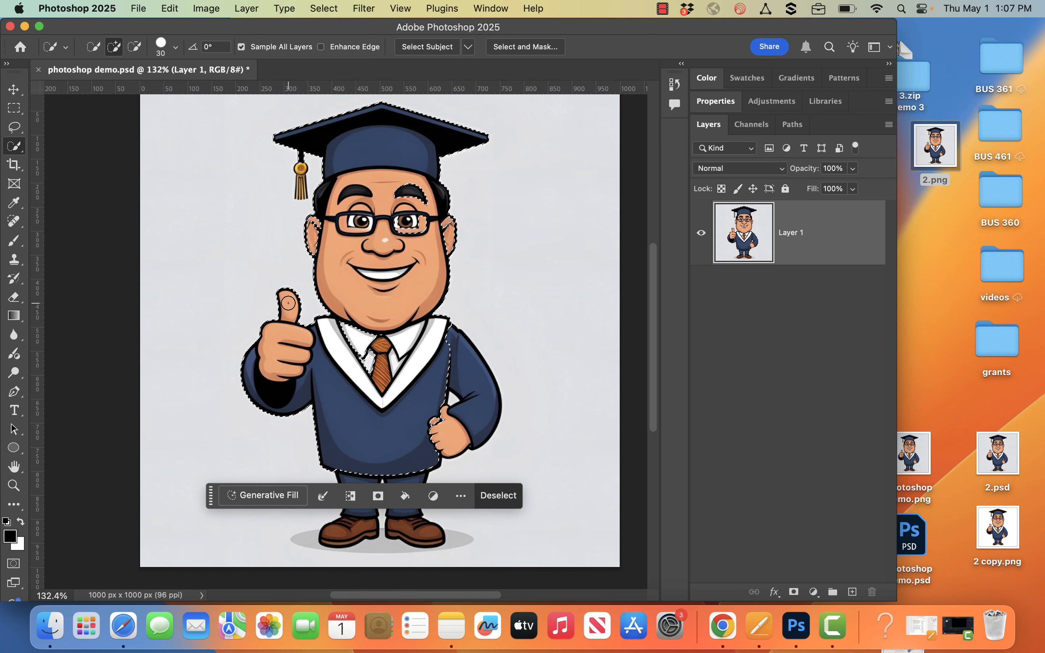
mouse_move(436, 360)
mouse_down()
mouse_move(466, 365)
mouse_move(480, 386)
mouse_move(454, 424)
mouse_up()
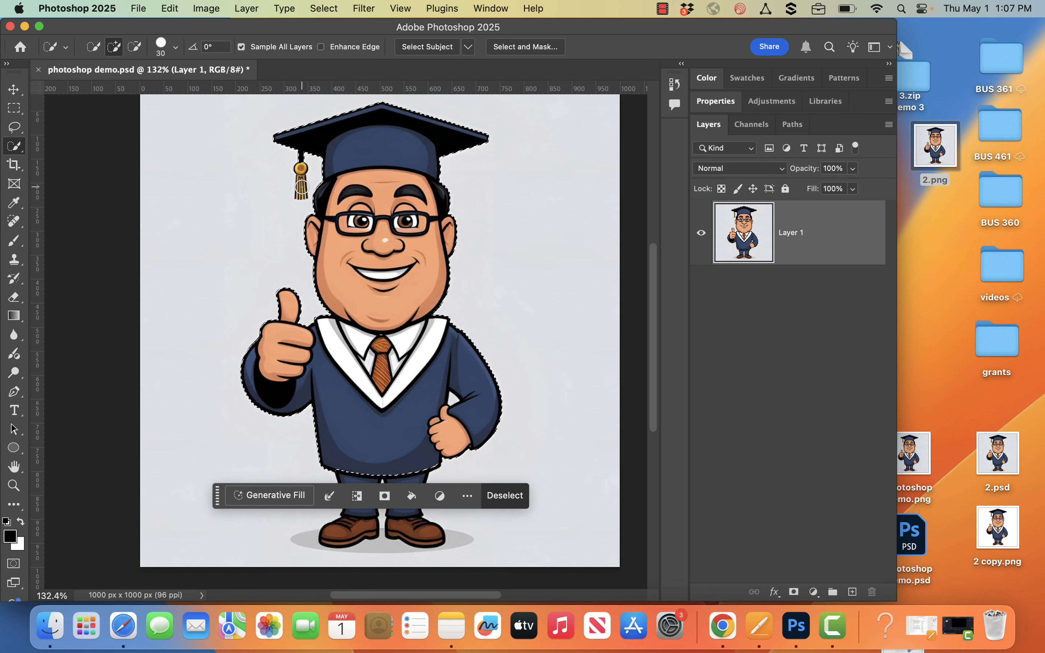
- Reduce the selection brush to 15 px and add the cap's tassel to the selection
key(bracketleft)
key(bracketleft)
key(bracketleft)
drag(301, 180, 299, 193)
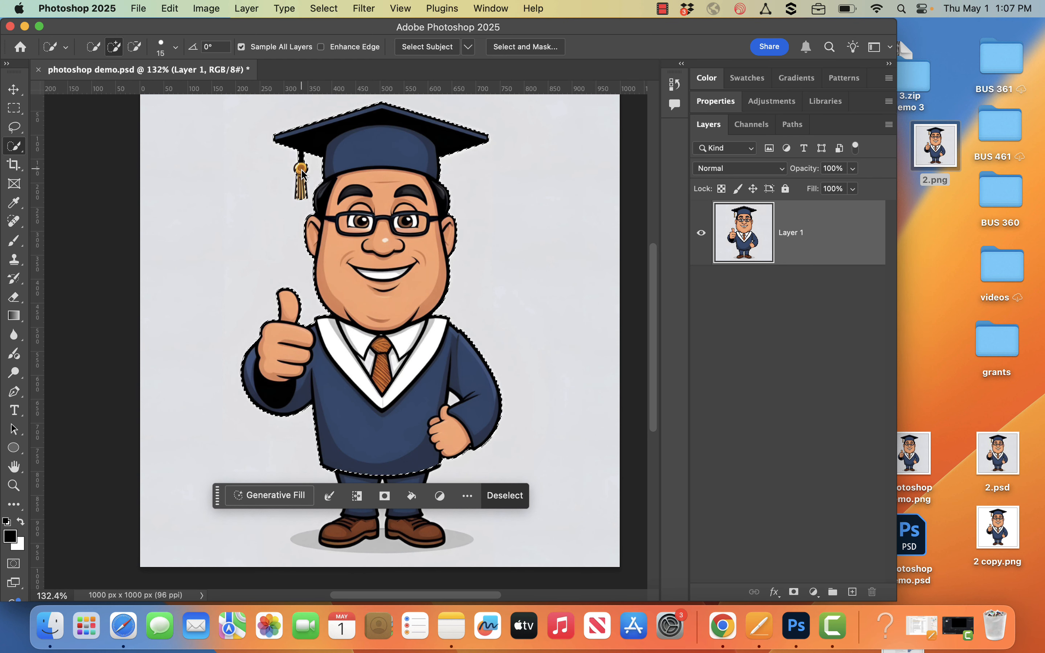
- Move the contextual task bar below the image and add the professor's legs and shoes to the selection
scroll(372, 274, down, 5)
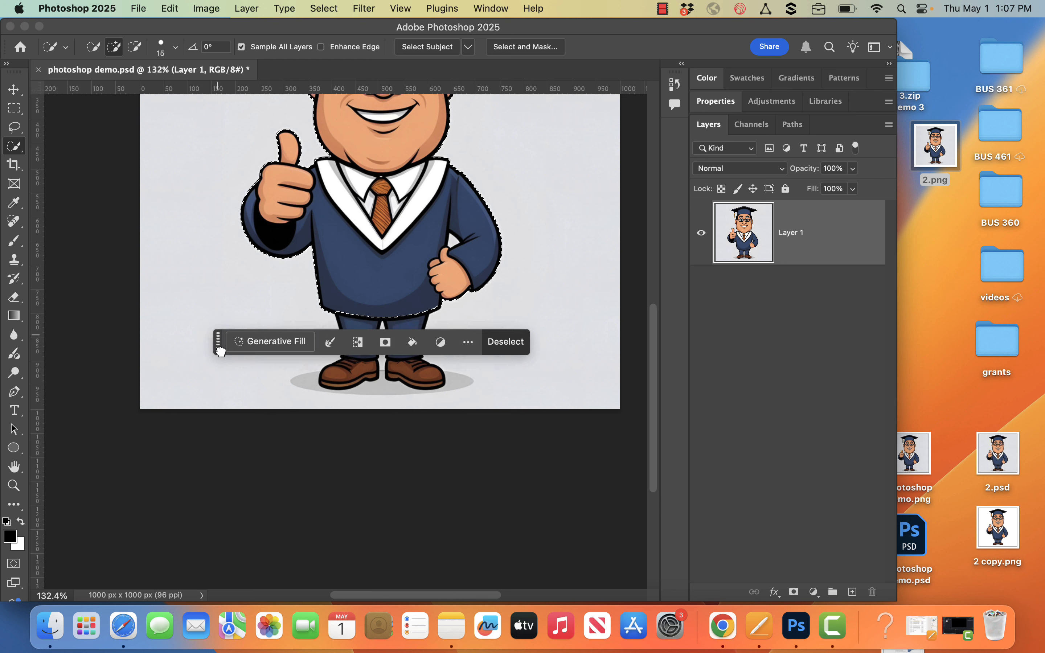
drag(218, 338, 253, 447)
mouse_move(368, 297)
mouse_down()
mouse_move(382, 330)
mouse_move(359, 345)
mouse_move(388, 335)
mouse_up()
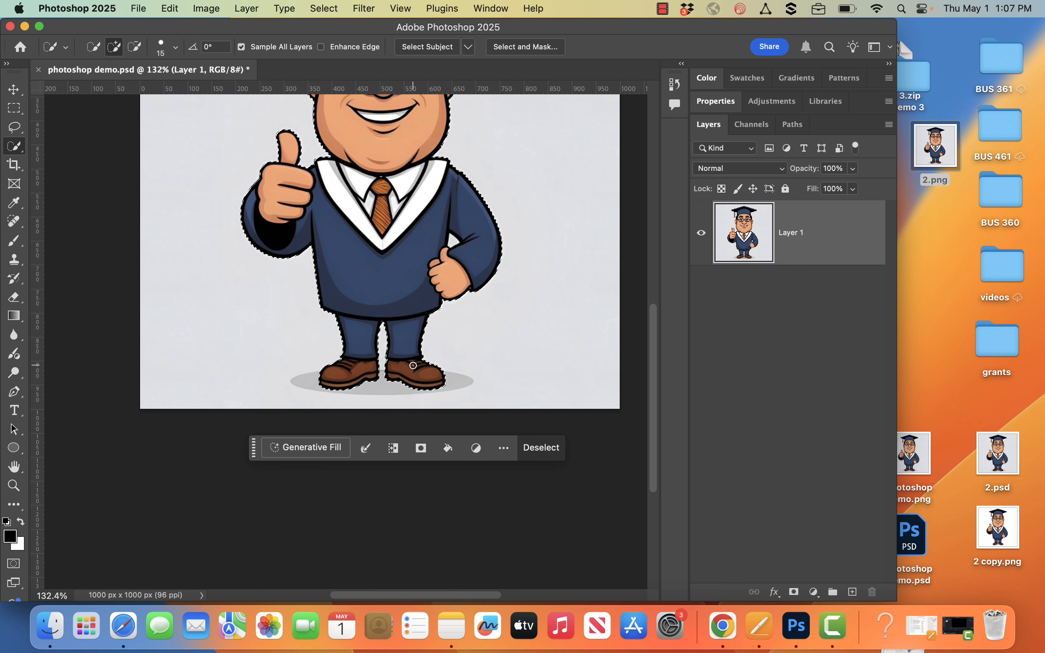
- Touch up the selection at the small gap between the bent arm and the torso, and turn the selection into a layer mask
super+click(452, 241)
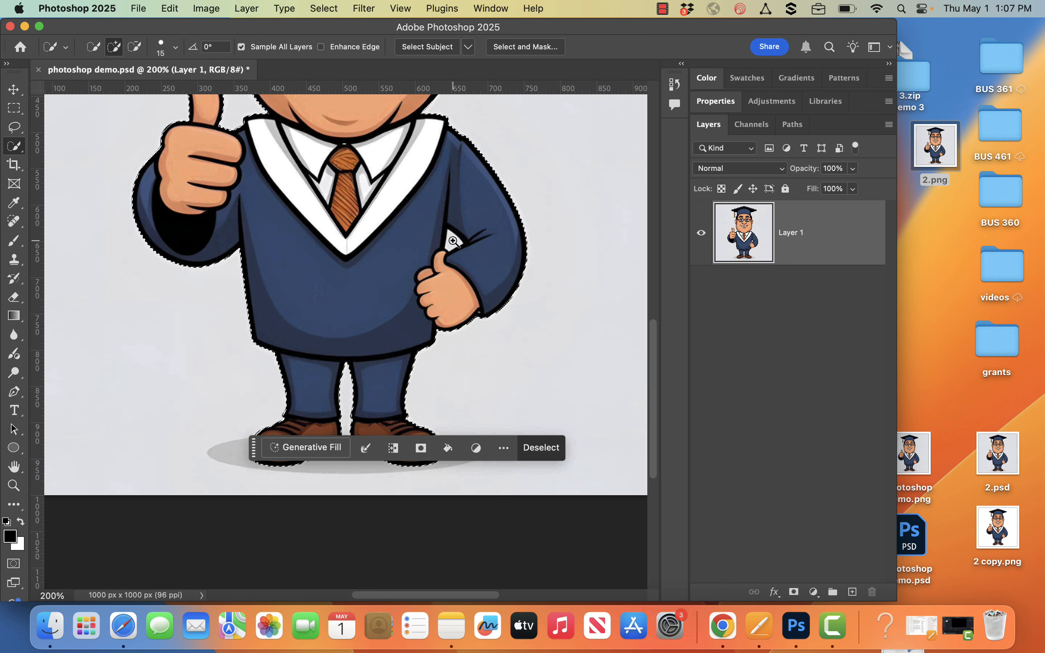
super+click(453, 241)
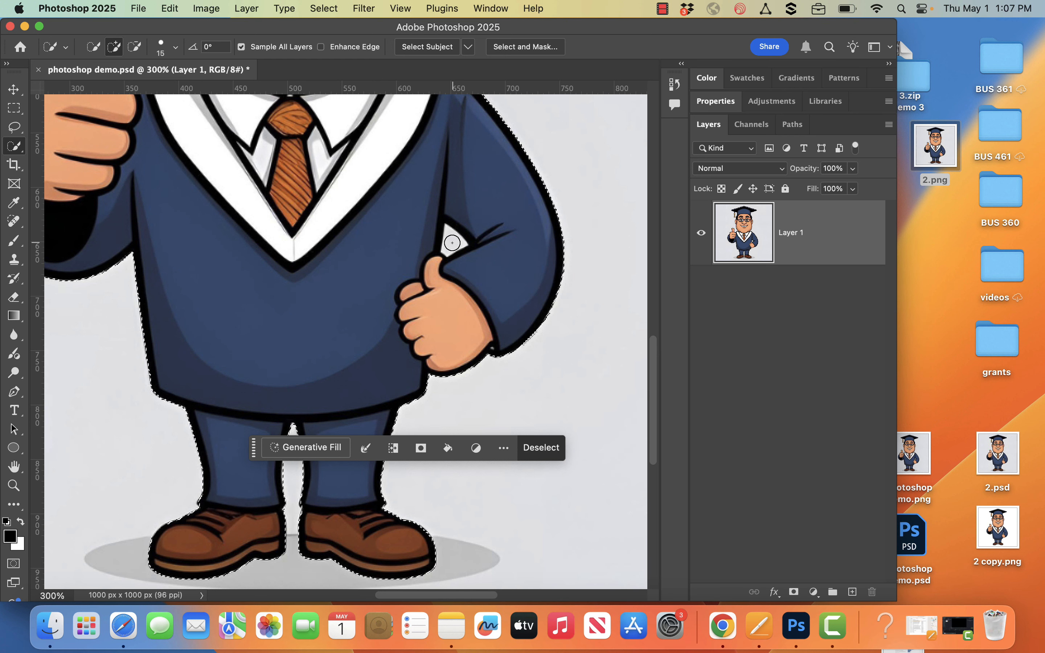
click(452, 243)
key(super+0)
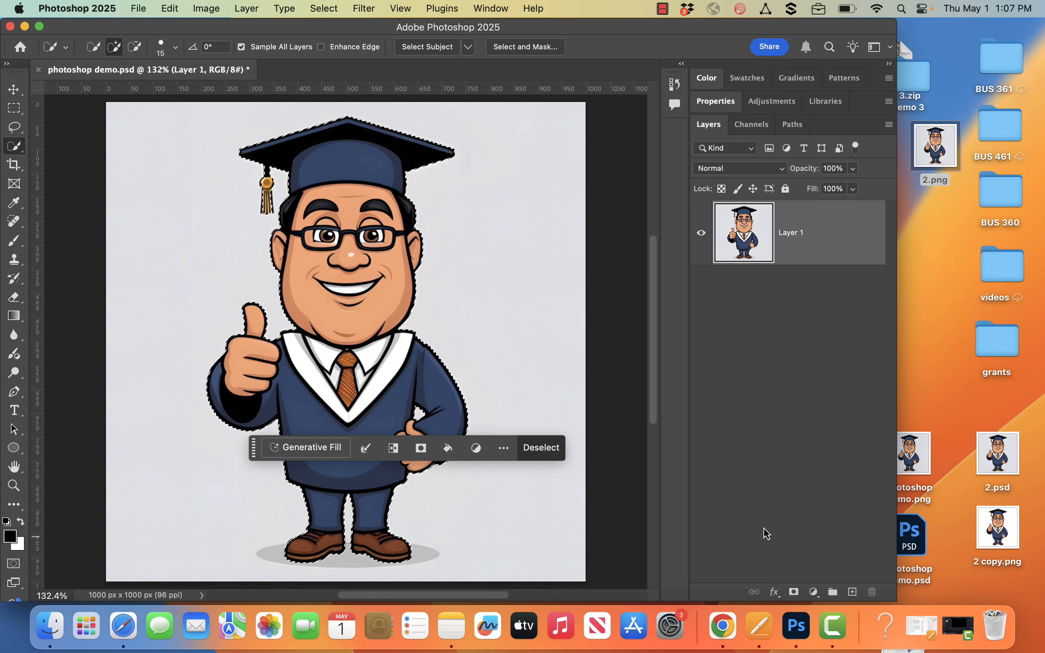
click(794, 591)
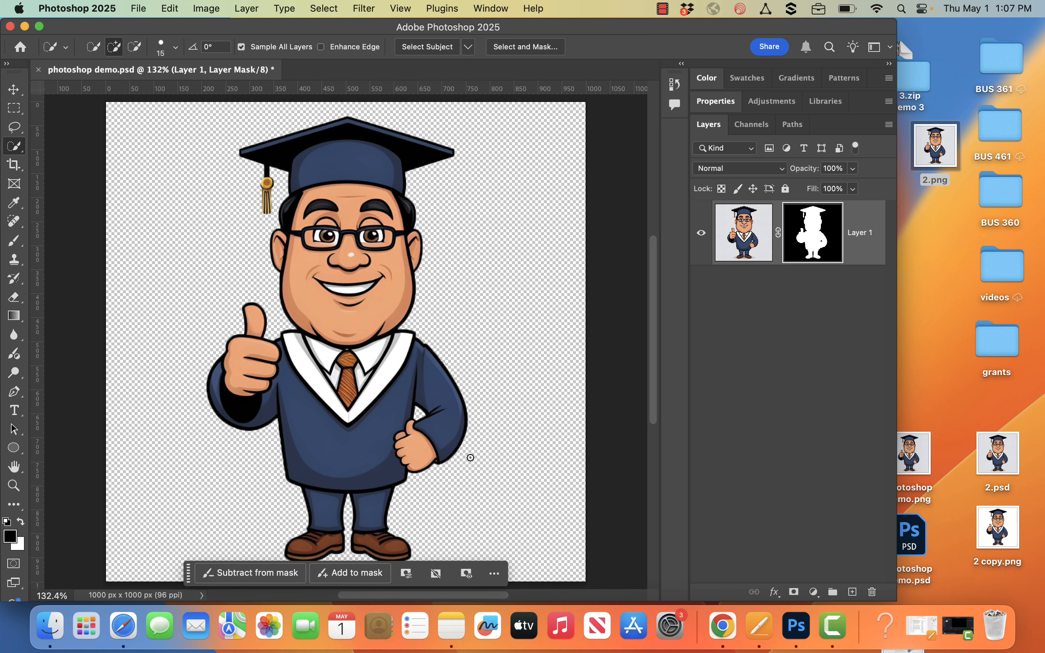
- Export the masked professor as the PNG photoshop demo on the Desktop, replacing the existing file, and move its icon to a free spot
scroll(465, 453, down, 3)
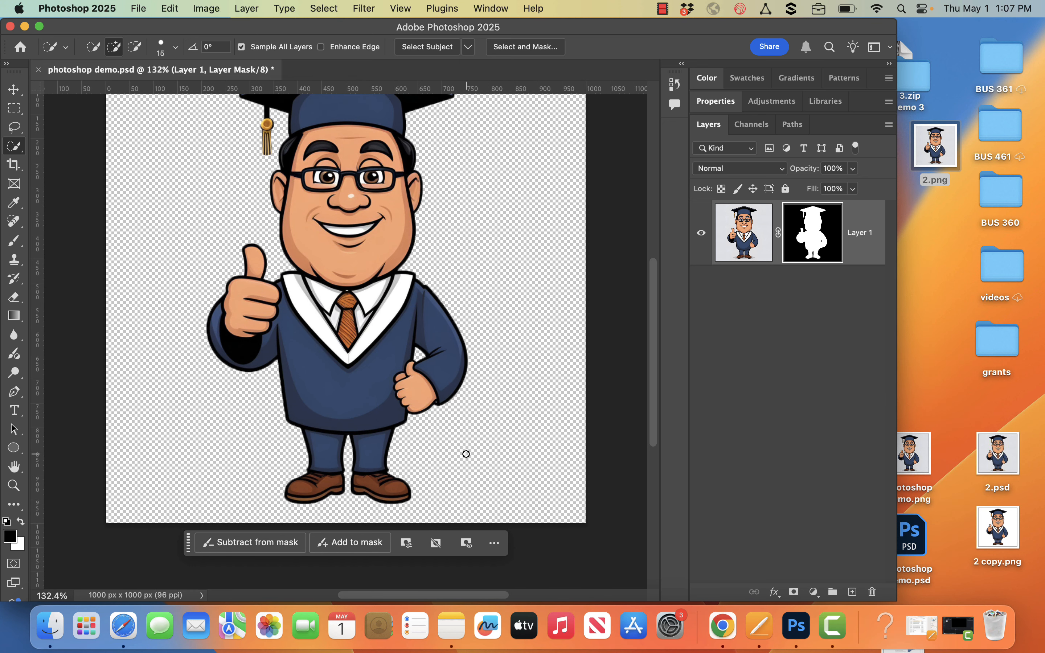
scroll(466, 454, up, 3)
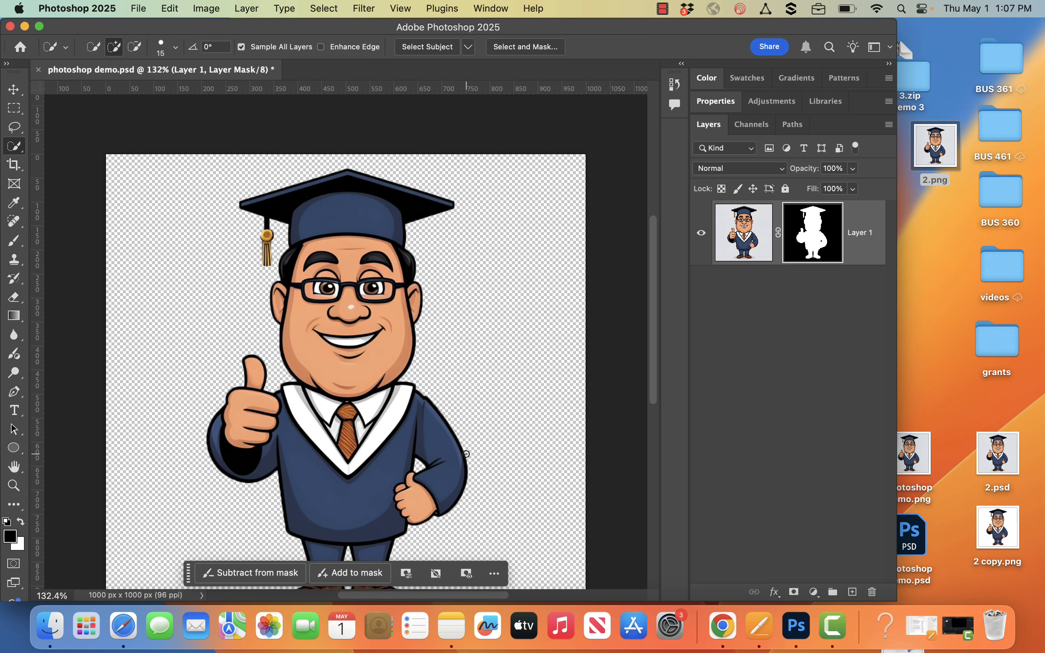
scroll(466, 453, down, 2)
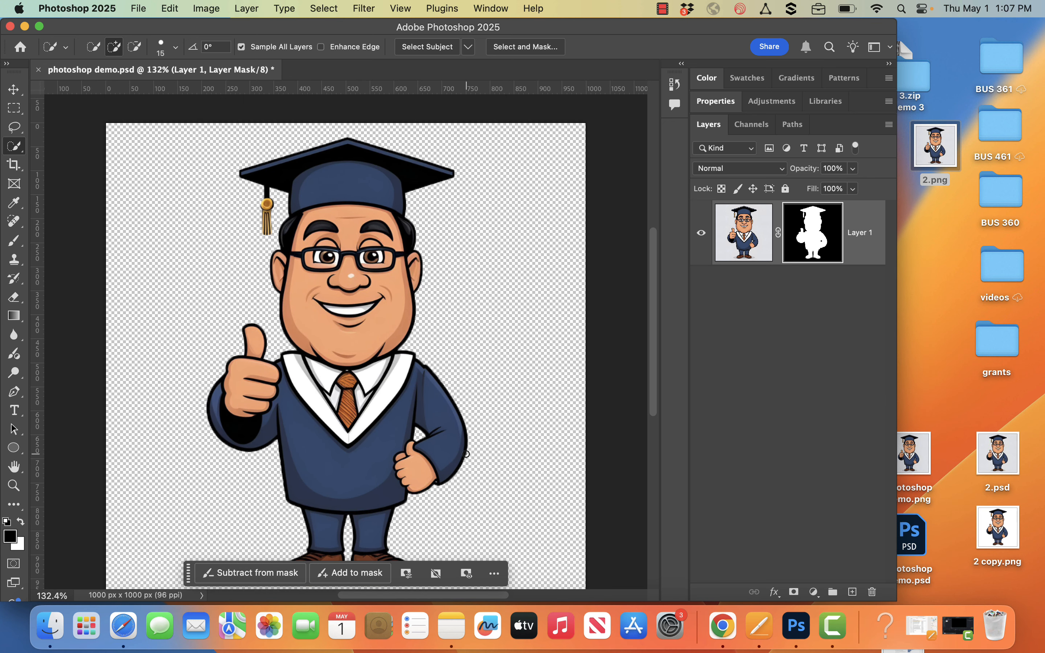
click(147, 6)
mouse_move(166, 242)
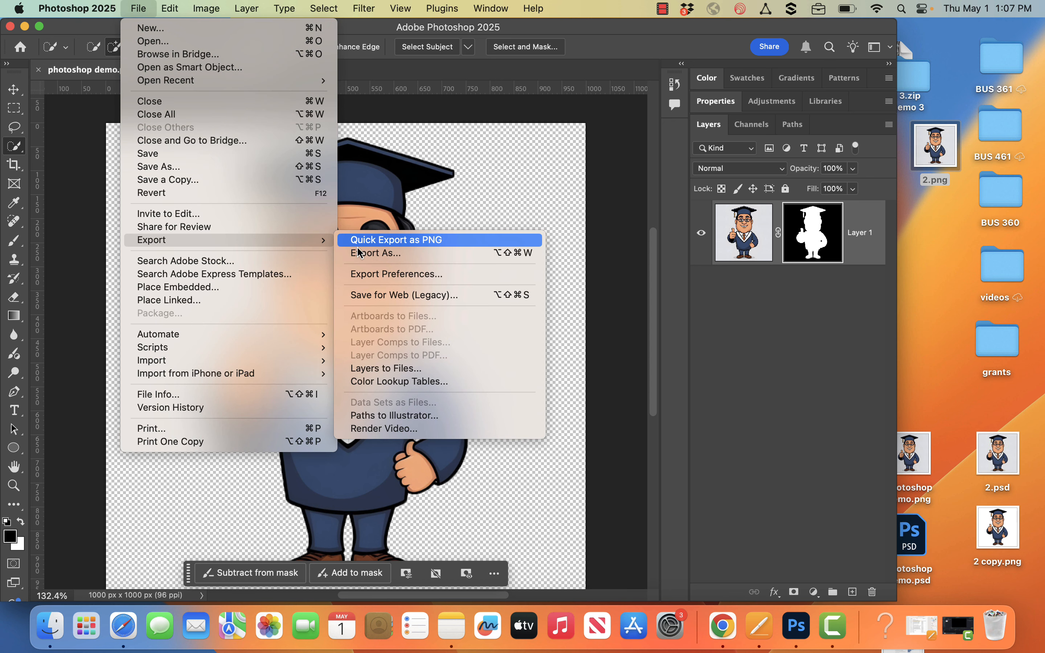
click(369, 242)
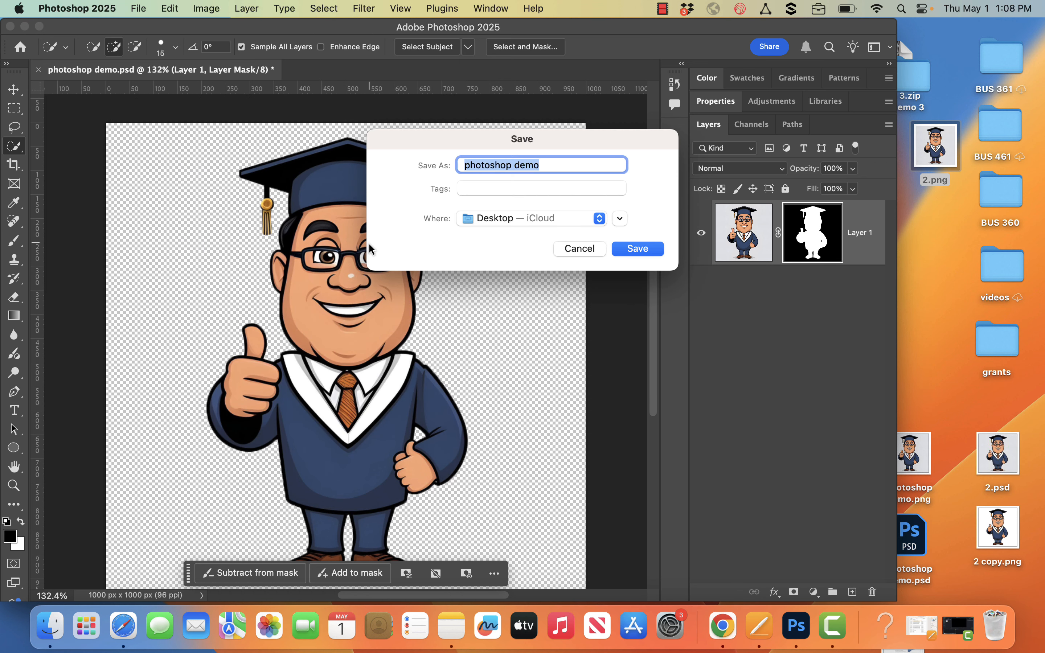
click(631, 250)
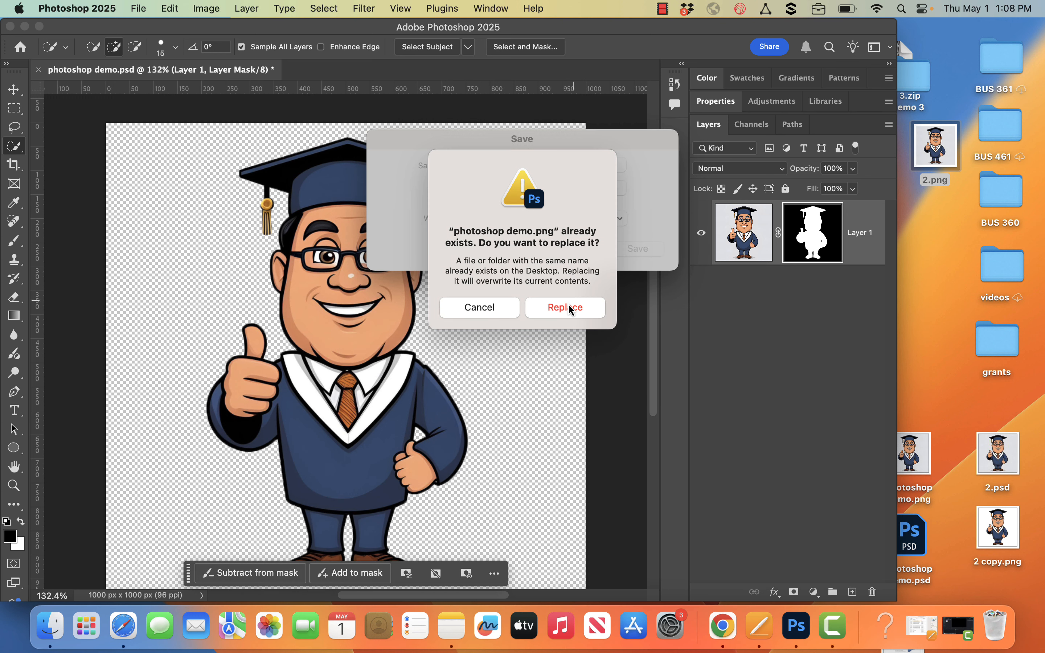
click(545, 307)
drag(920, 449, 936, 390)
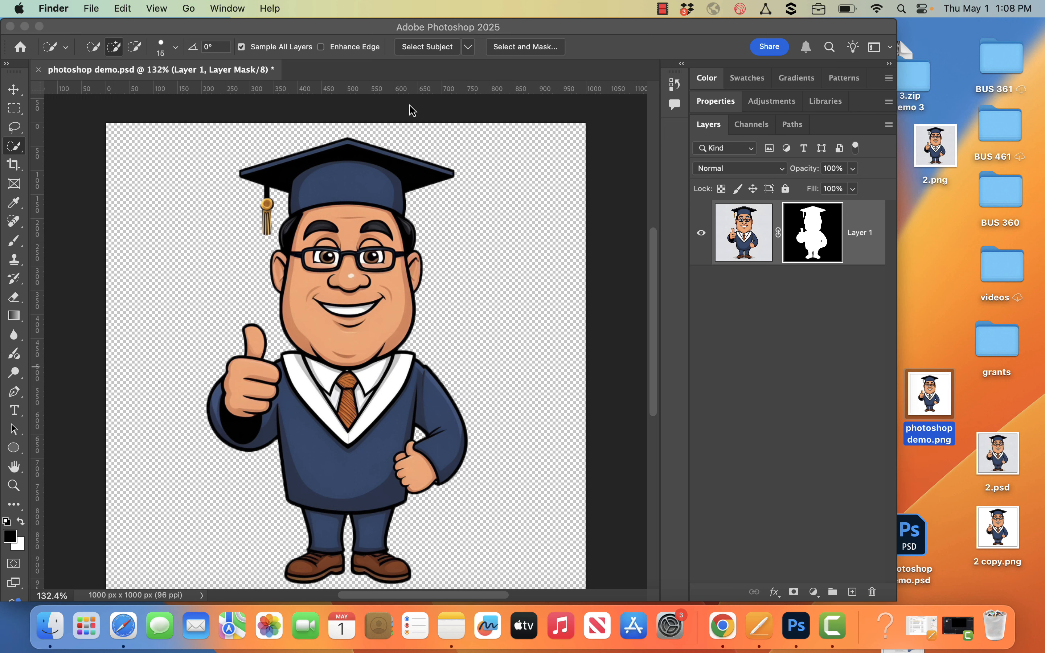
- Switch to the demo 3 design in Canva, dismiss the download notice and add a blank third page
click(25, 26)
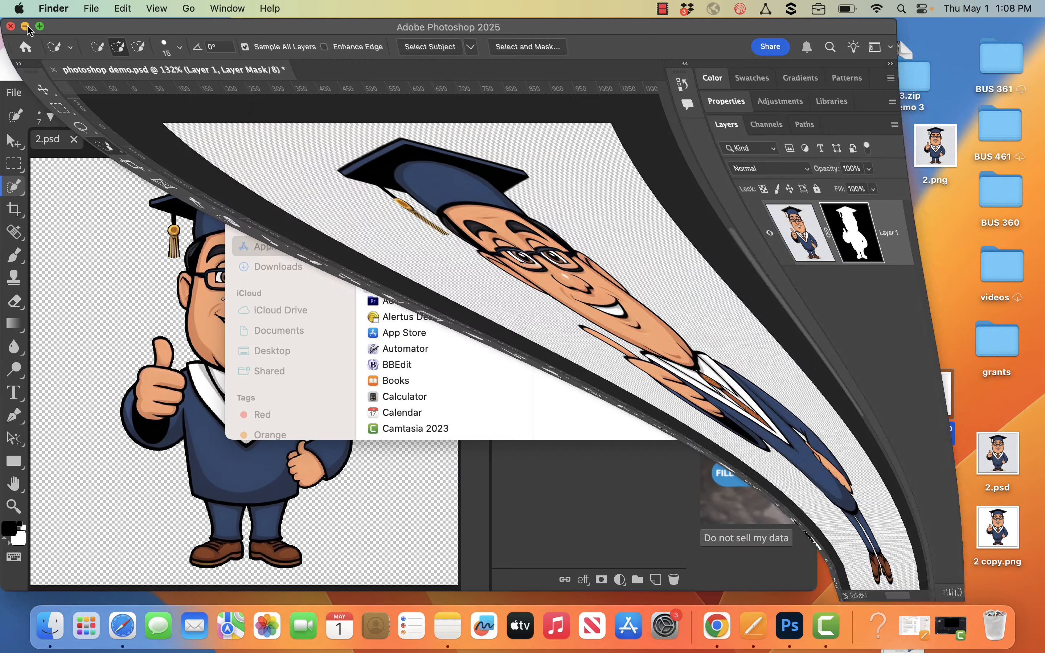
click(243, 142)
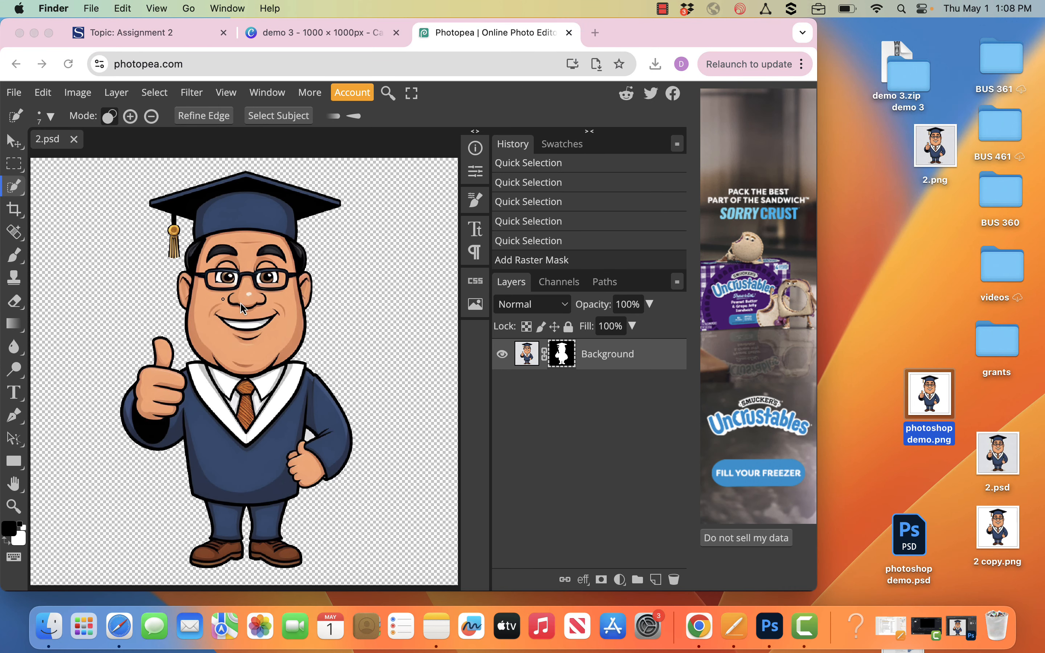
click(320, 37)
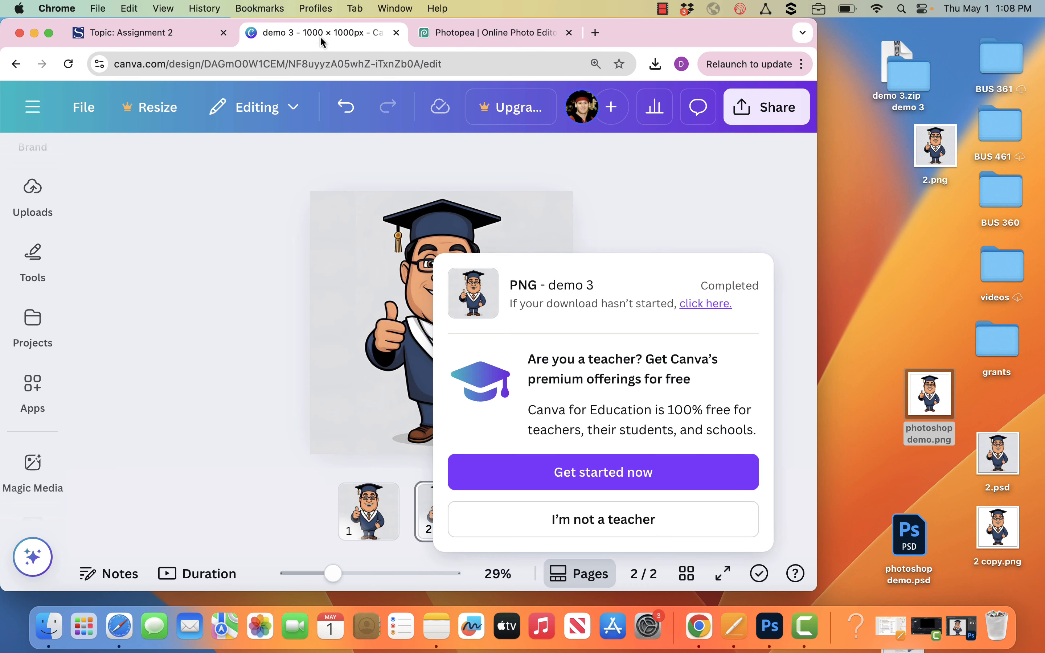
click(724, 231)
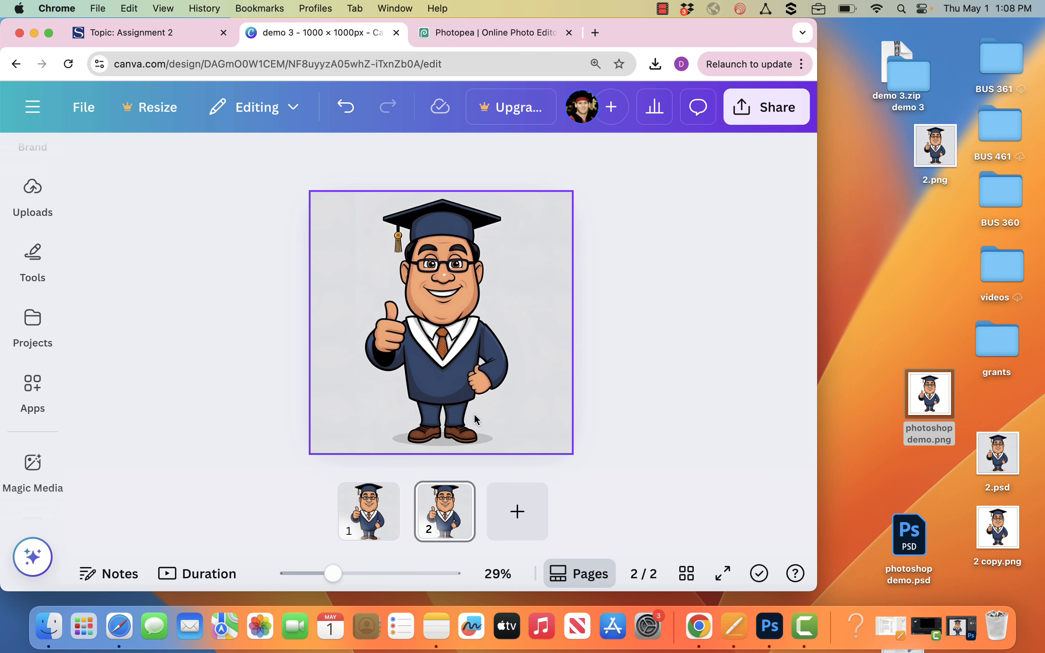
click(527, 531)
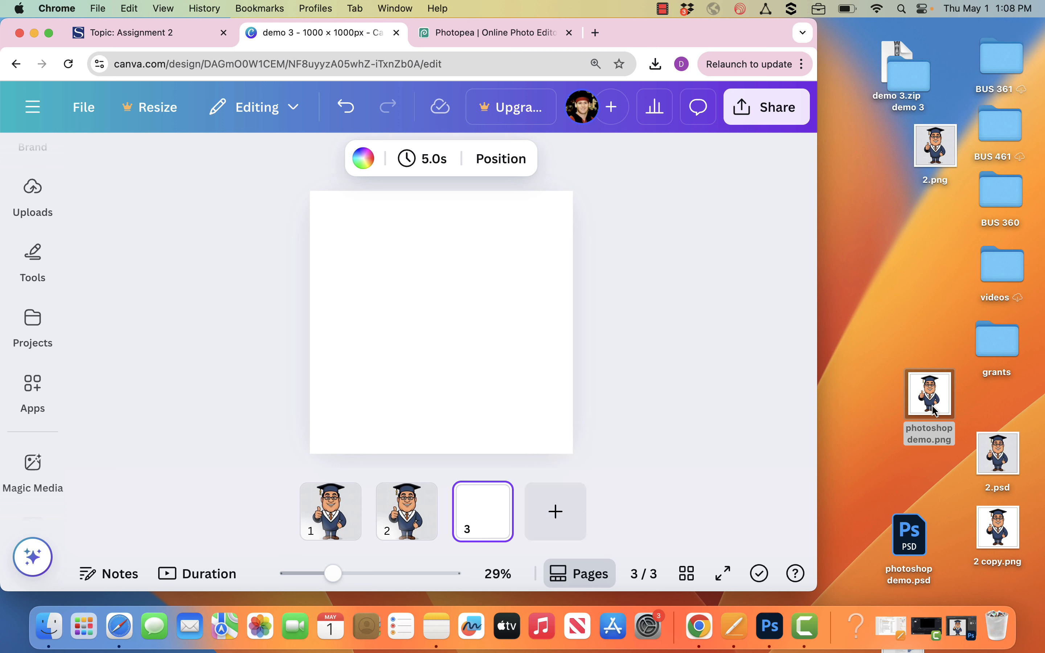
- Place photoshop demo.png on page 3, enlarge it to nearly the page width and lower it so the legs run off the page
drag(932, 406, 453, 314)
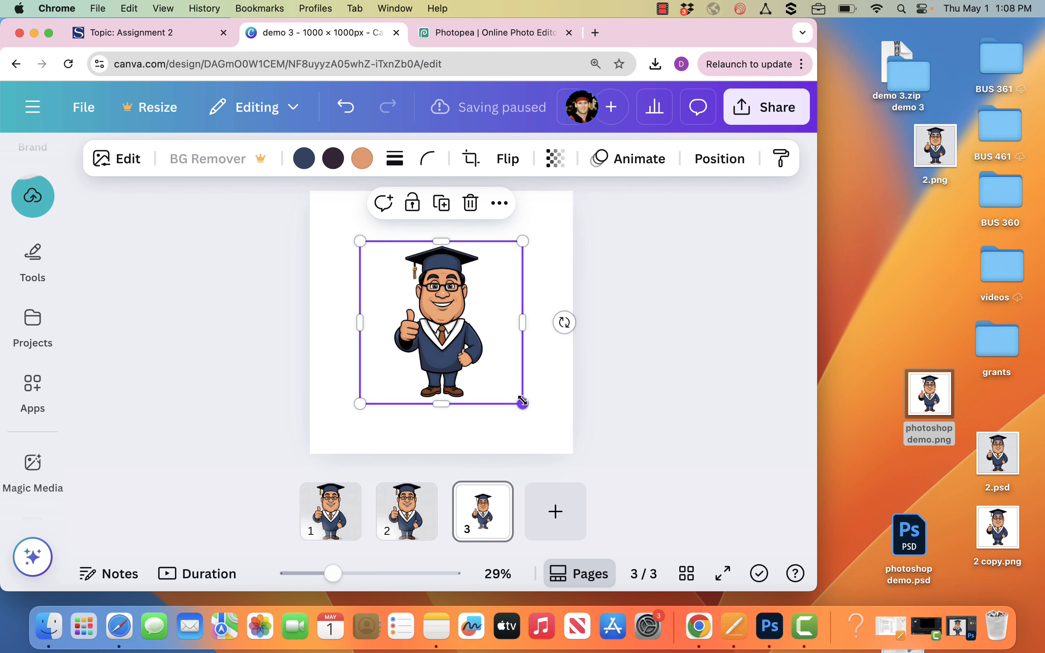
drag(522, 402, 583, 436)
drag(466, 322, 463, 403)
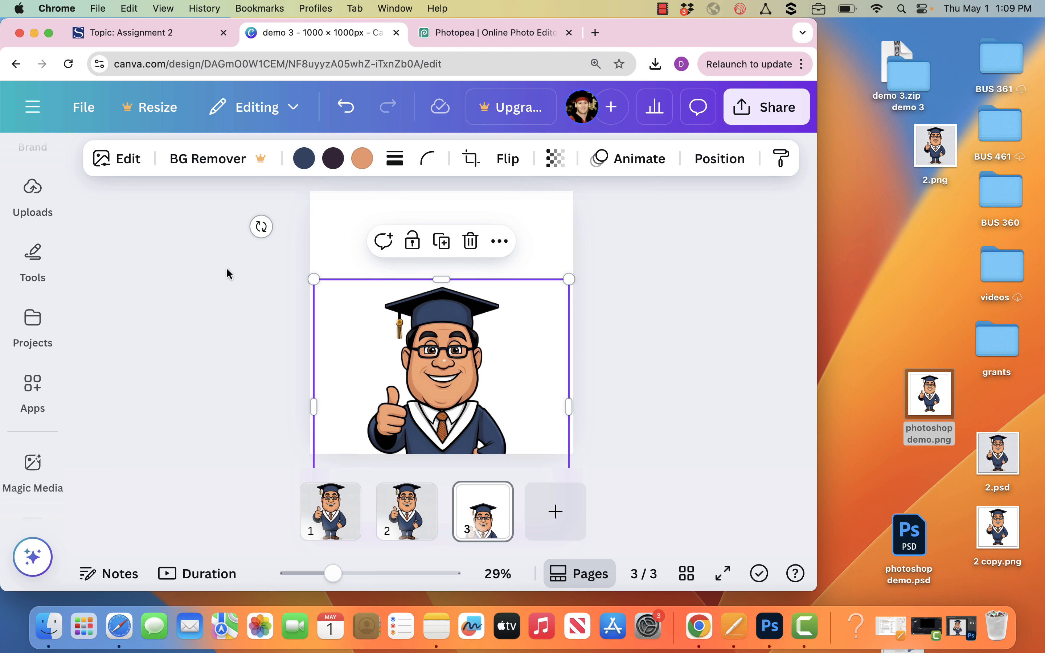
- Open the Lobo logo link from the Assignment 2 topic and save the wolf image to the Desktop
click(152, 35)
scroll(312, 232, up, 15)
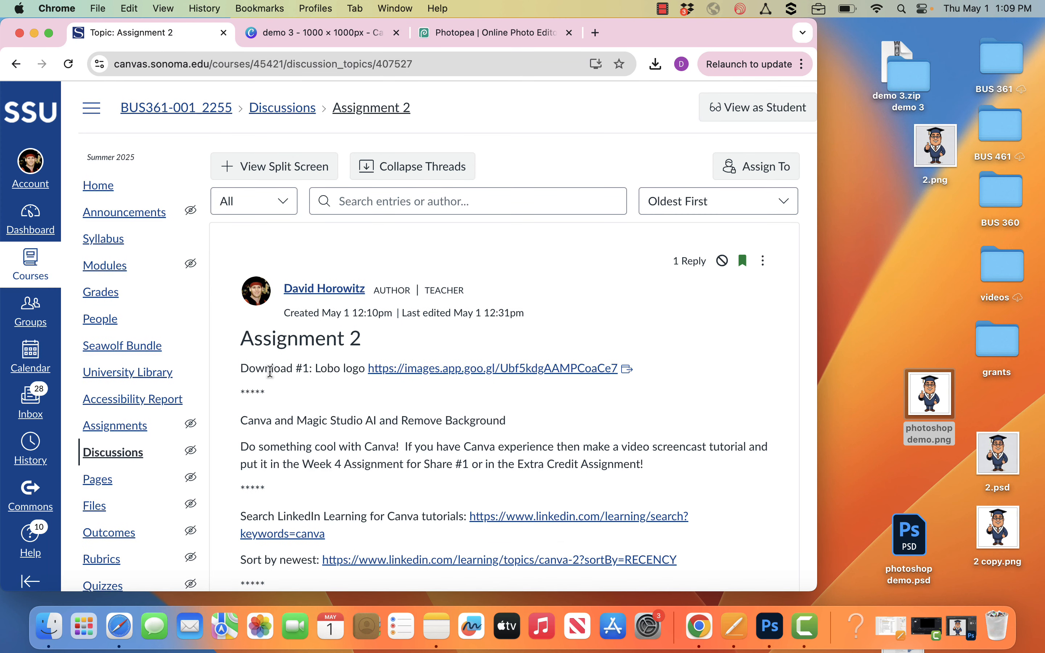
click(411, 370)
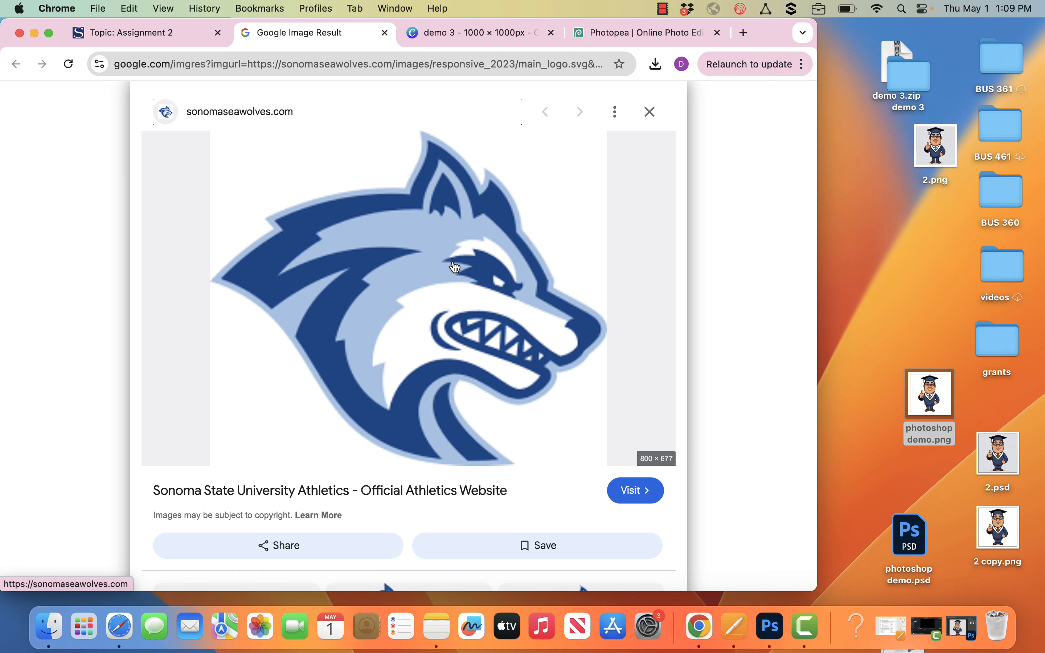
drag(401, 250, 895, 254)
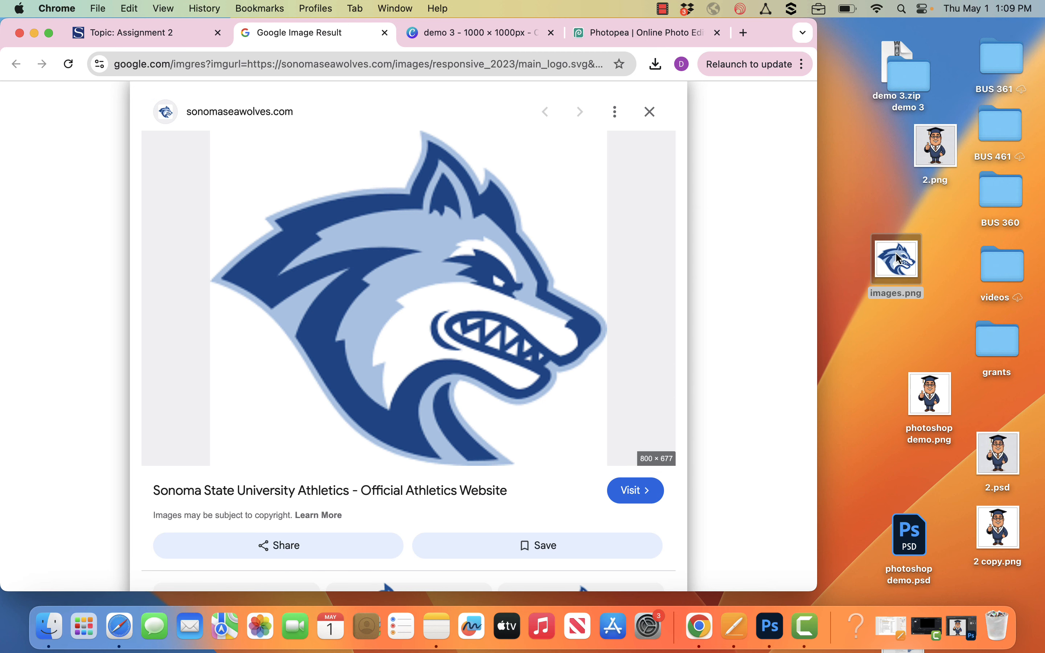
- Place images.png on page 3 of the Canva design and shrink the wolf logo into a small emblem centred above the cap
click(500, 39)
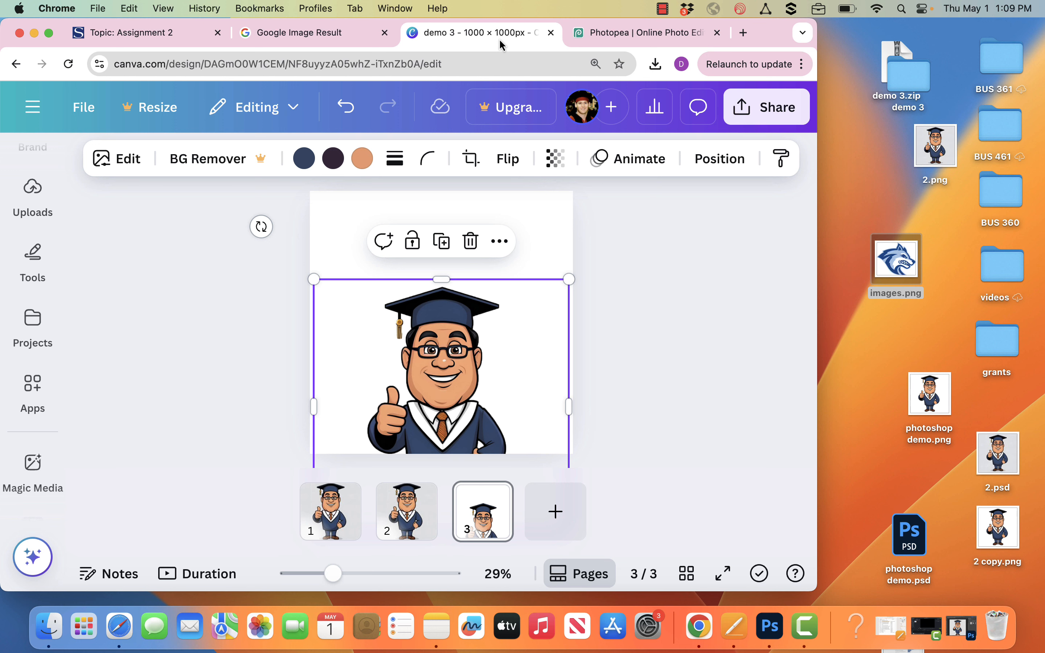
drag(894, 263, 530, 244)
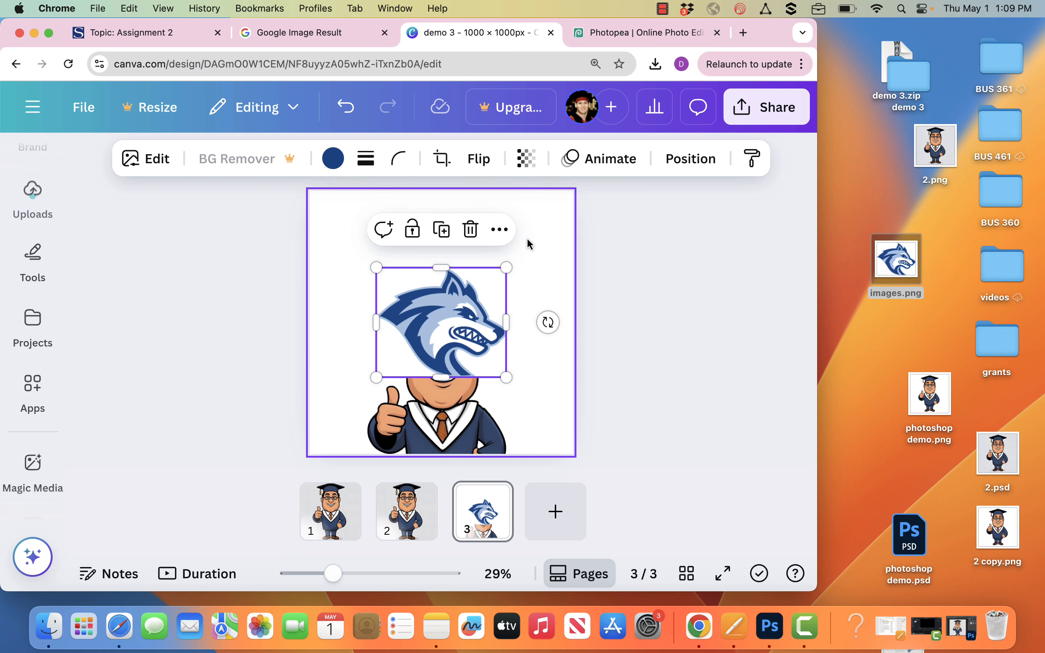
drag(464, 341, 463, 283)
drag(506, 322, 457, 281)
click(654, 299)
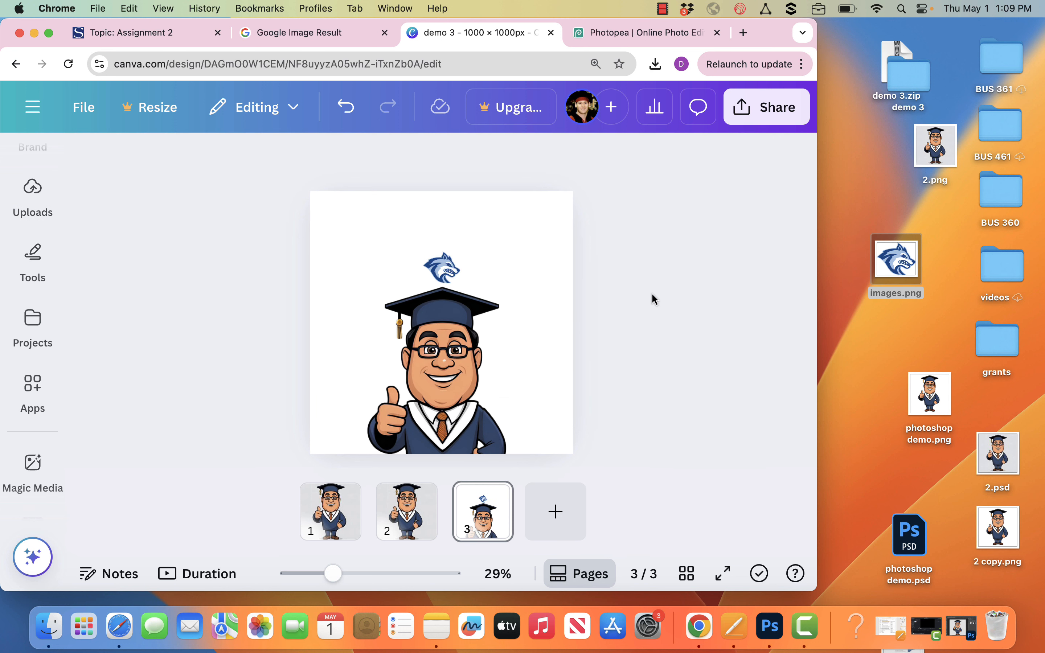
click(442, 276)
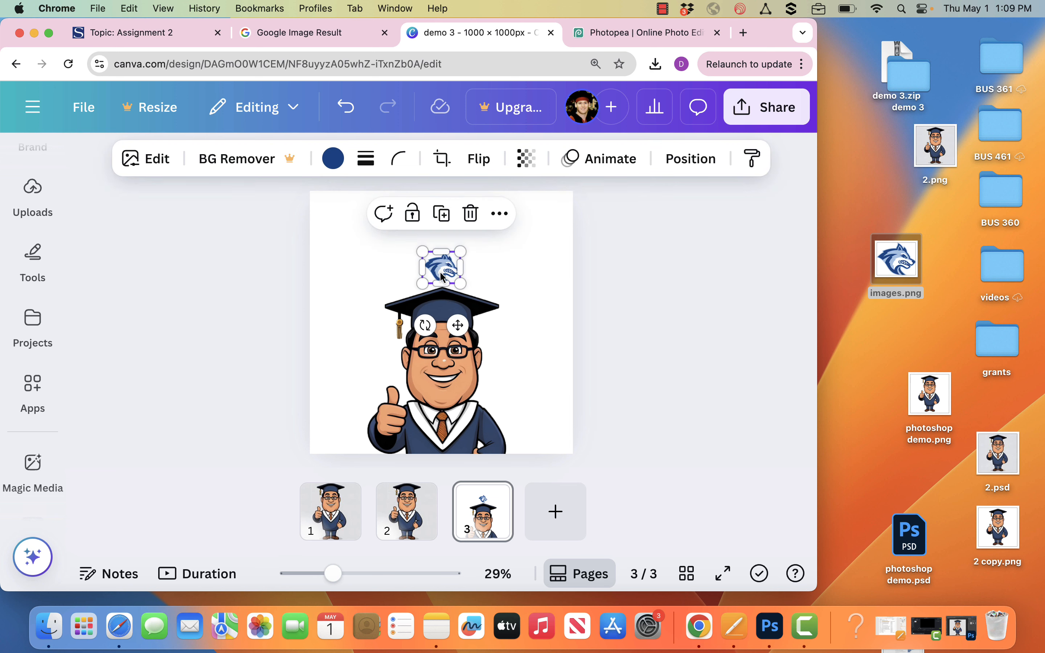
click(214, 283)
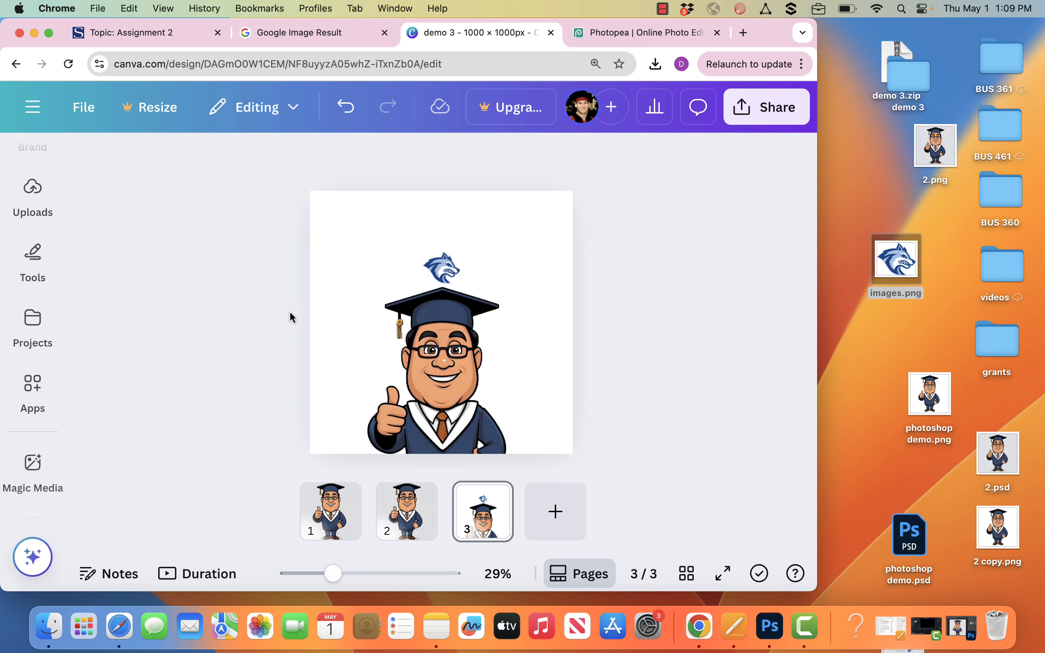
- Search the text fonts and combinations for "outline"
click(41, 261)
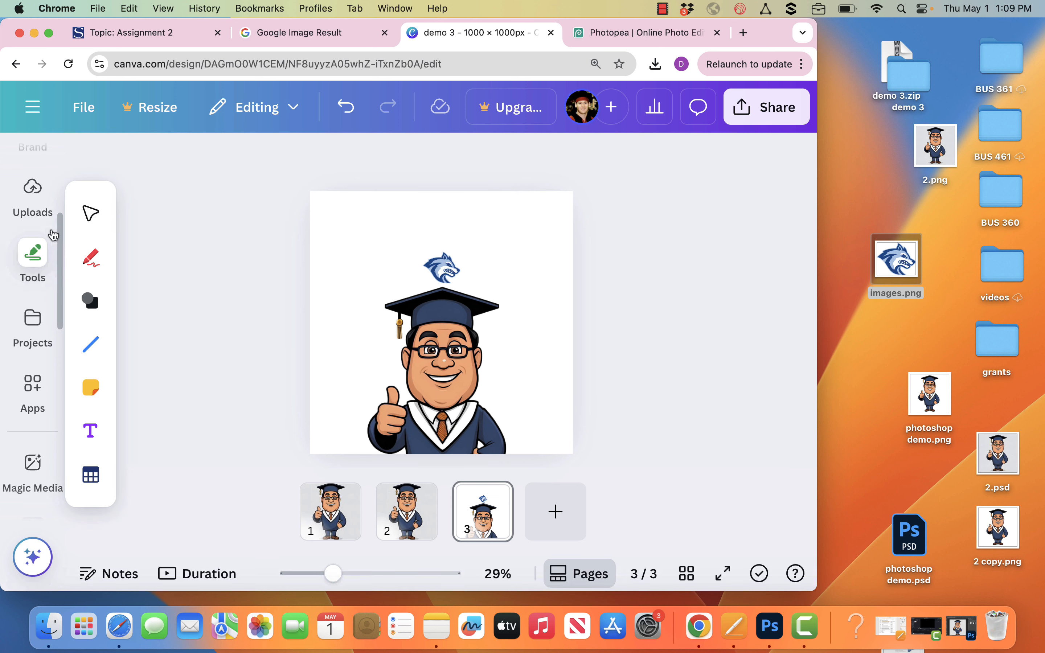
scroll(52, 234, up, 4)
click(38, 203)
click(37, 300)
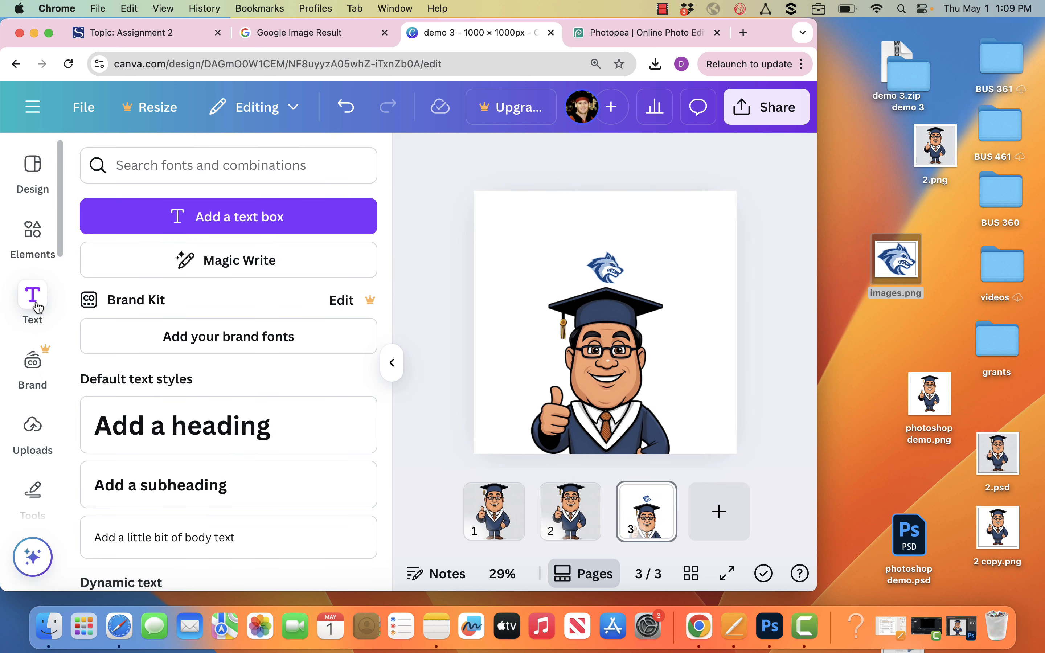
scroll(188, 383, down, 5)
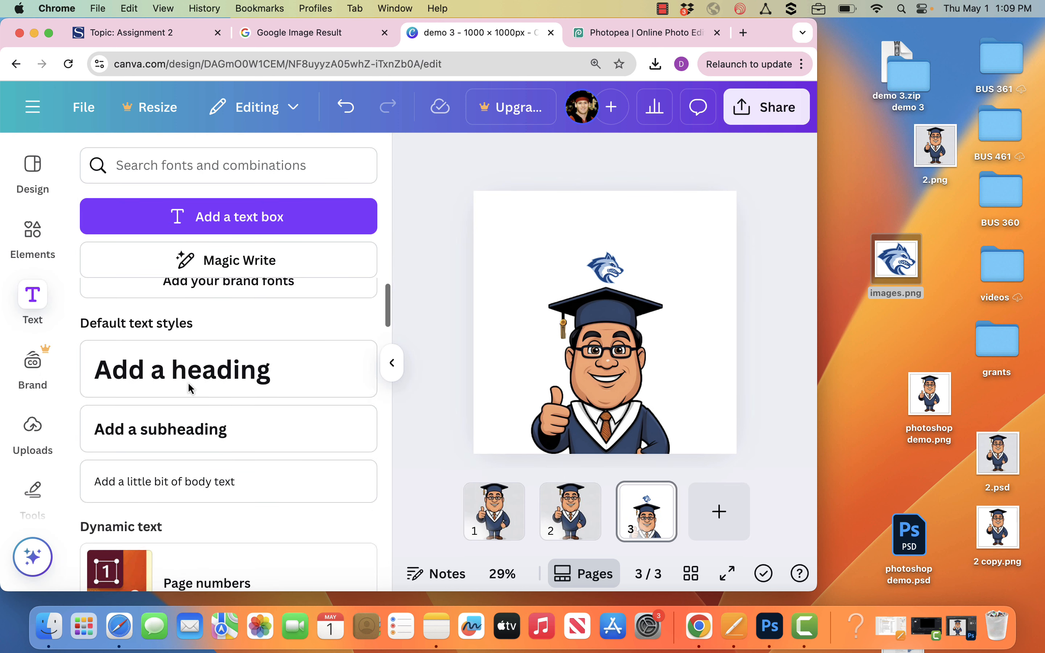
scroll(188, 385, down, 6)
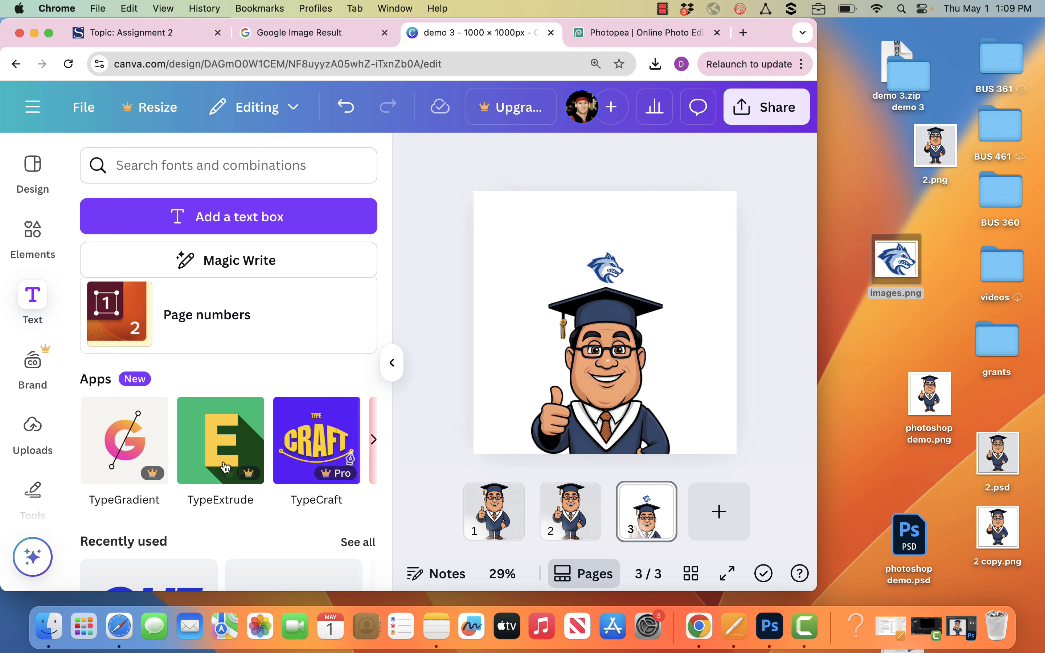
scroll(261, 522, down, 5)
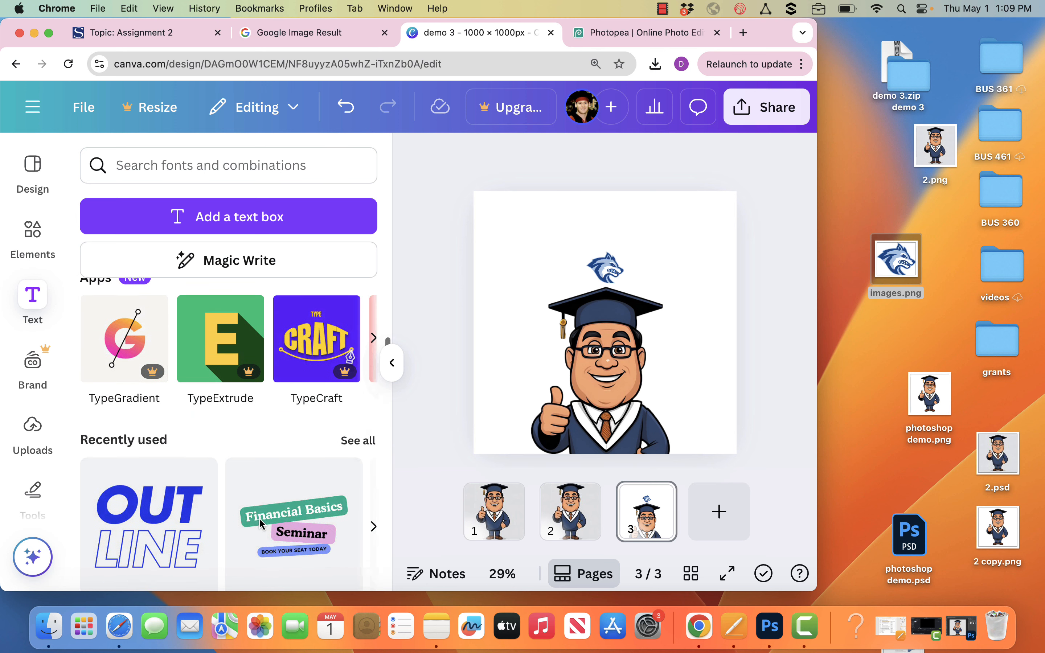
click(223, 161)
text(out)
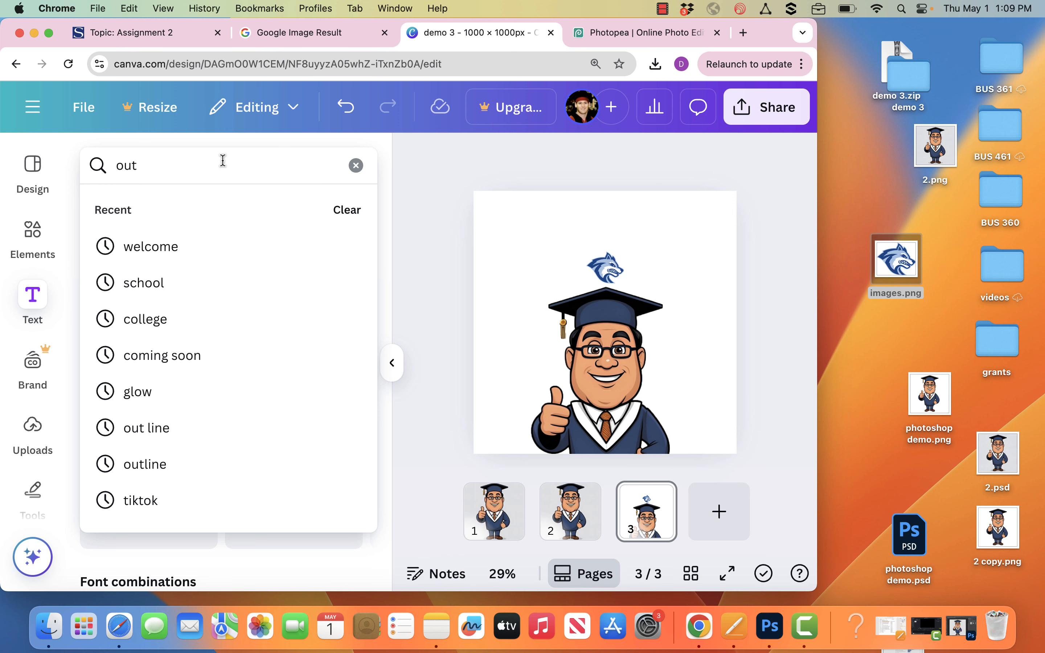
text(line)
key(Return)
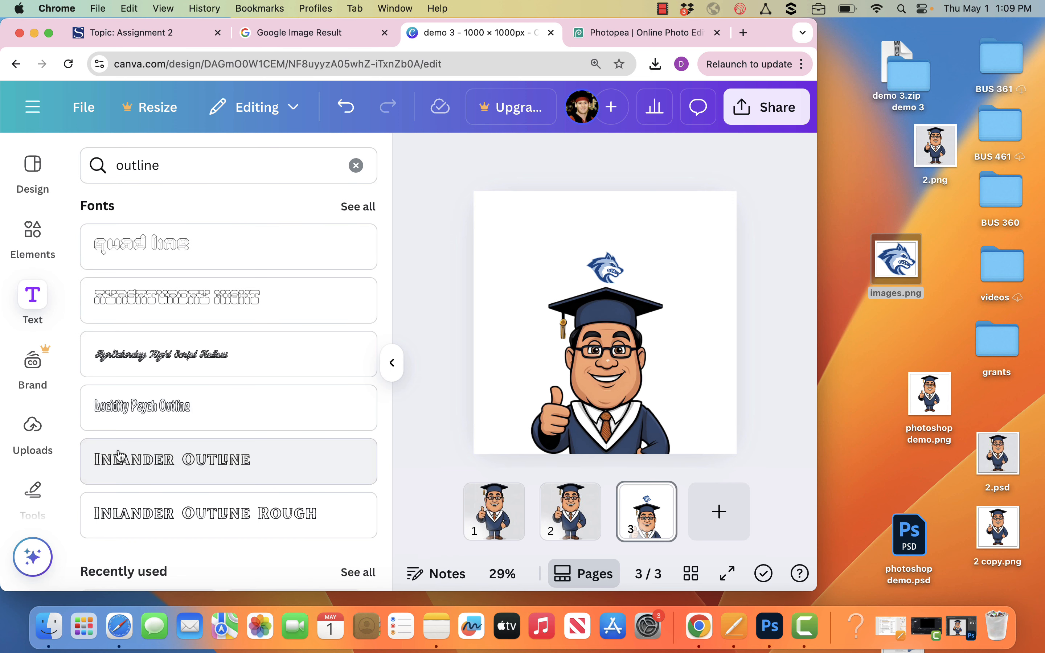
- Place the blue OUT LINE font combination centred at the top edge of page 3
scroll(144, 548, down, 5)
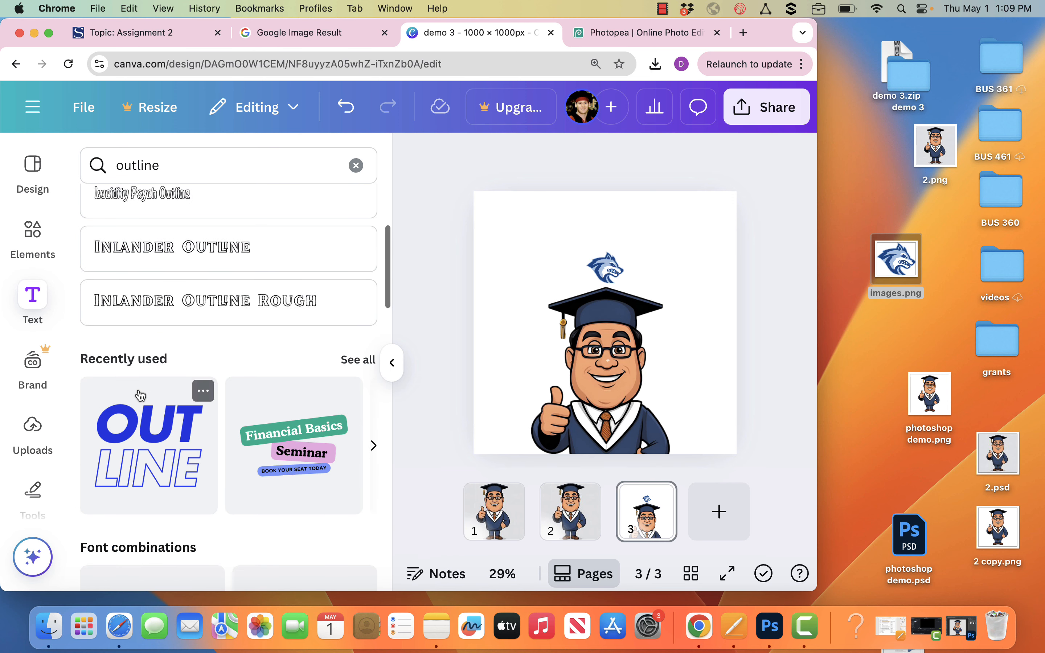
scroll(156, 464, down, 3)
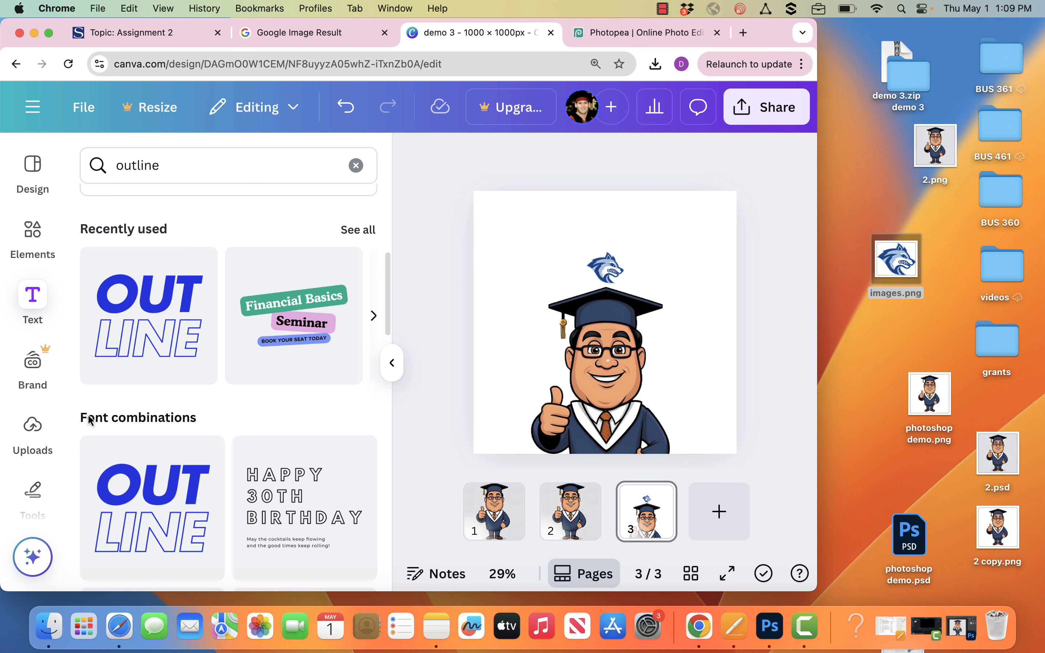
drag(137, 498, 557, 252)
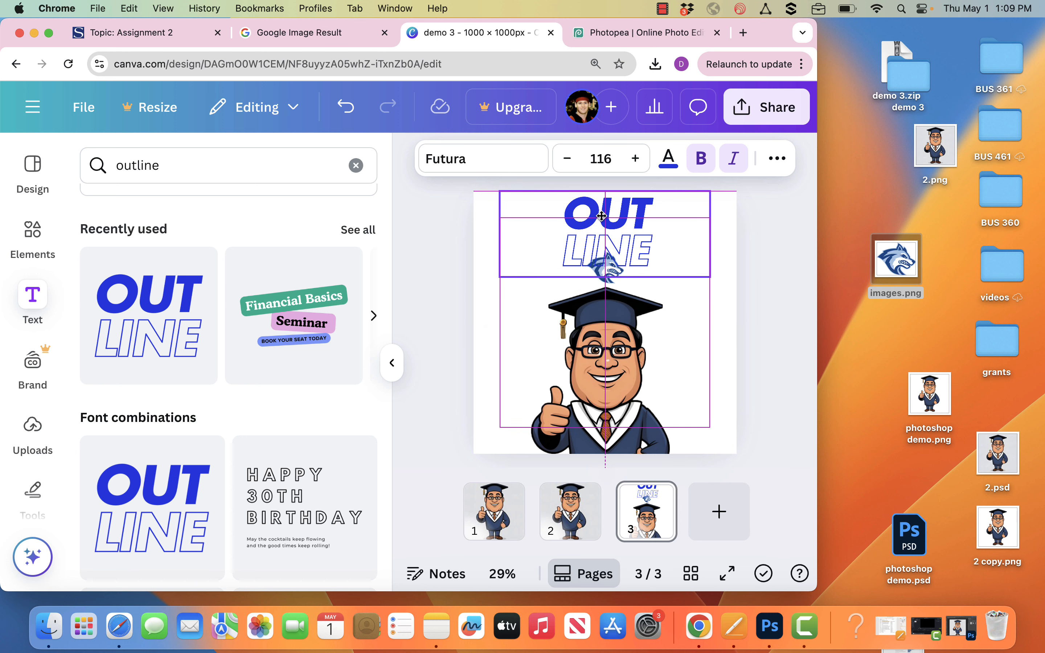
- Lower the professor slightly and move the wolf logo down into the gap between the OUT LINE text and the cap
click(620, 419)
drag(615, 374, 615, 392)
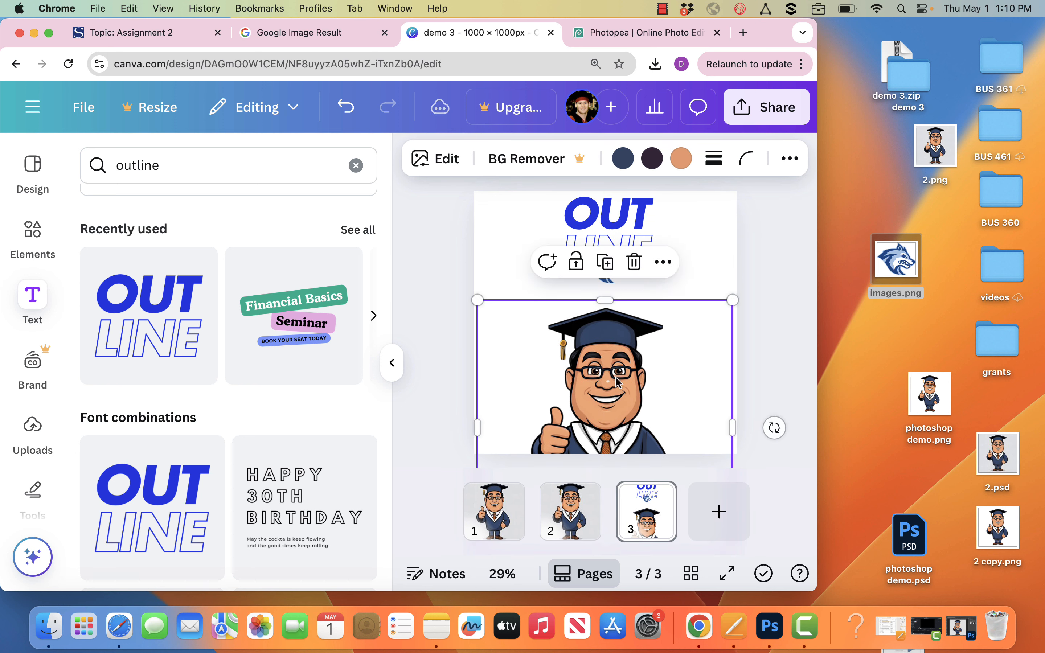
click(725, 251)
drag(620, 286, 613, 301)
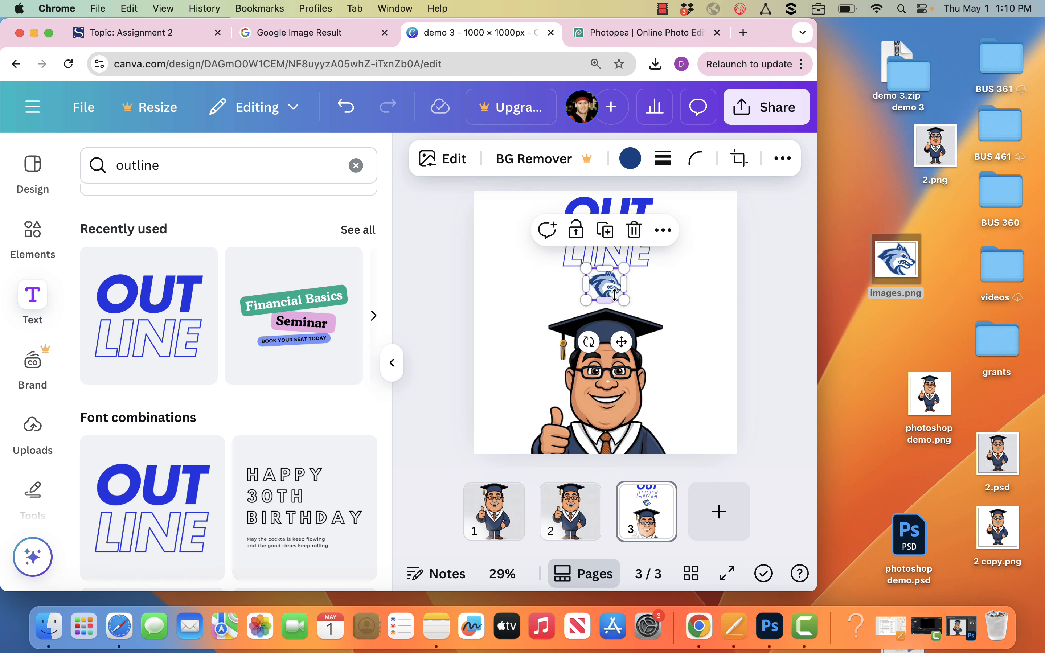
key(Down)
key(Down)
key(Down)
key(Down)
key(Down)
key(Down)
key(Down)
key(Down)
key(Down)
key(Down)
key(Down)
key(Down)
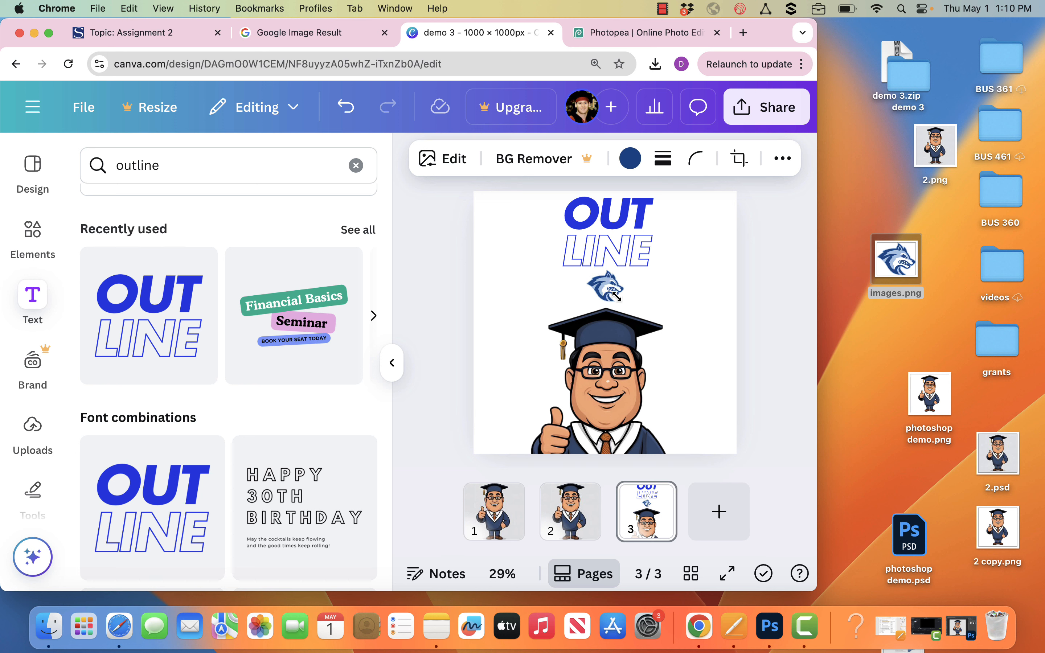
- Replace the word OUT with SUMMER and the outlined word LINE with 2025
click(604, 255)
mouse_move(610, 237)
mouse_down()
mouse_move(609, 224)
mouse_move(611, 239)
mouse_up()
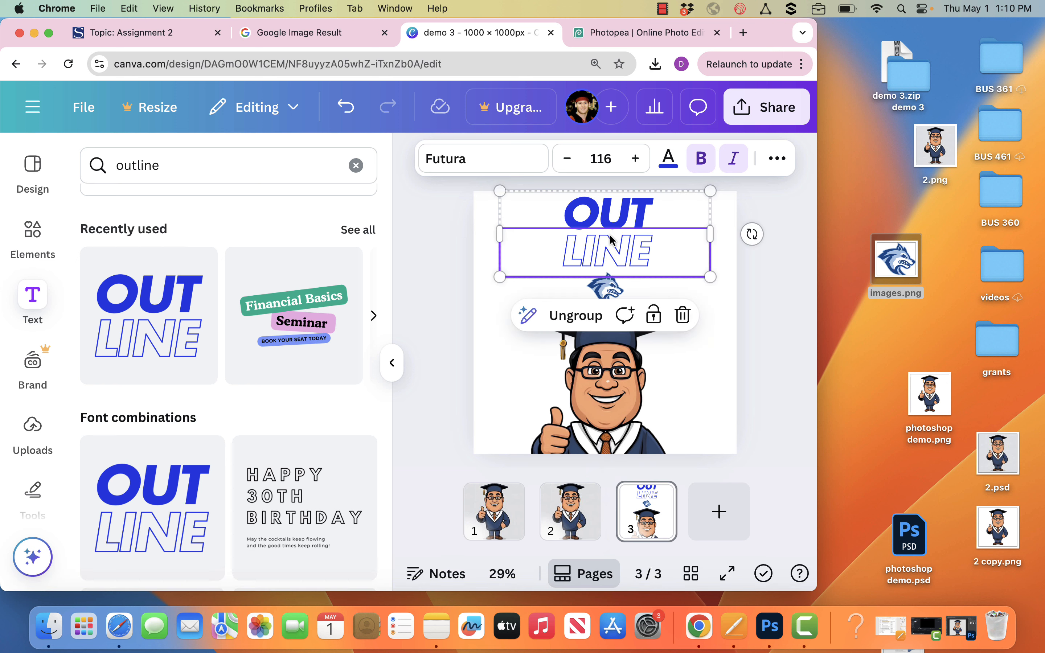
click(610, 205)
click(611, 204)
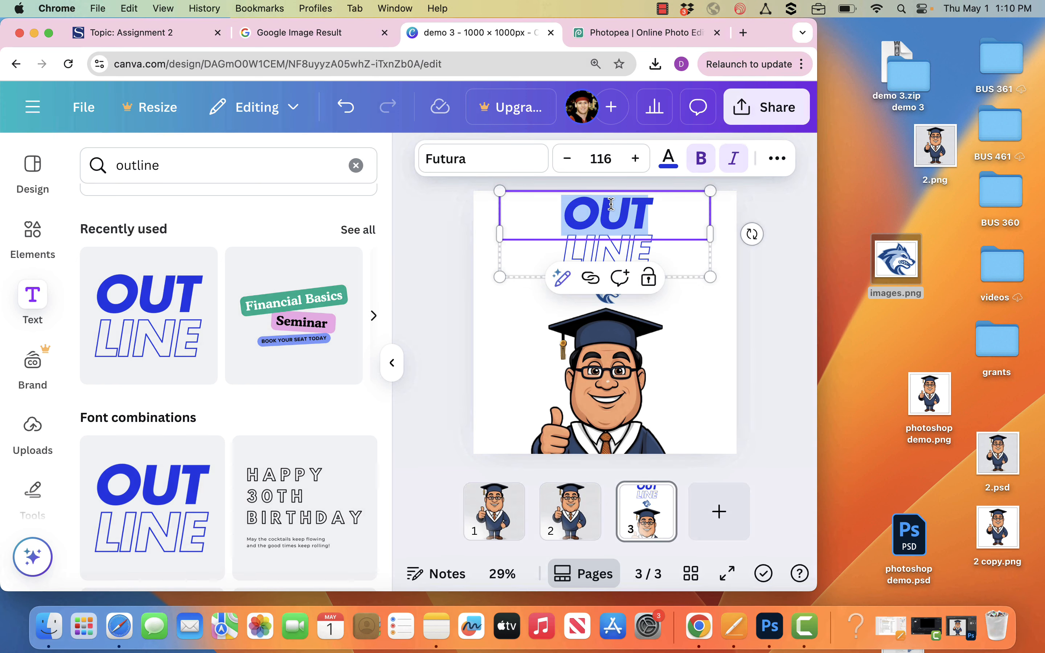
text(SUMMER)
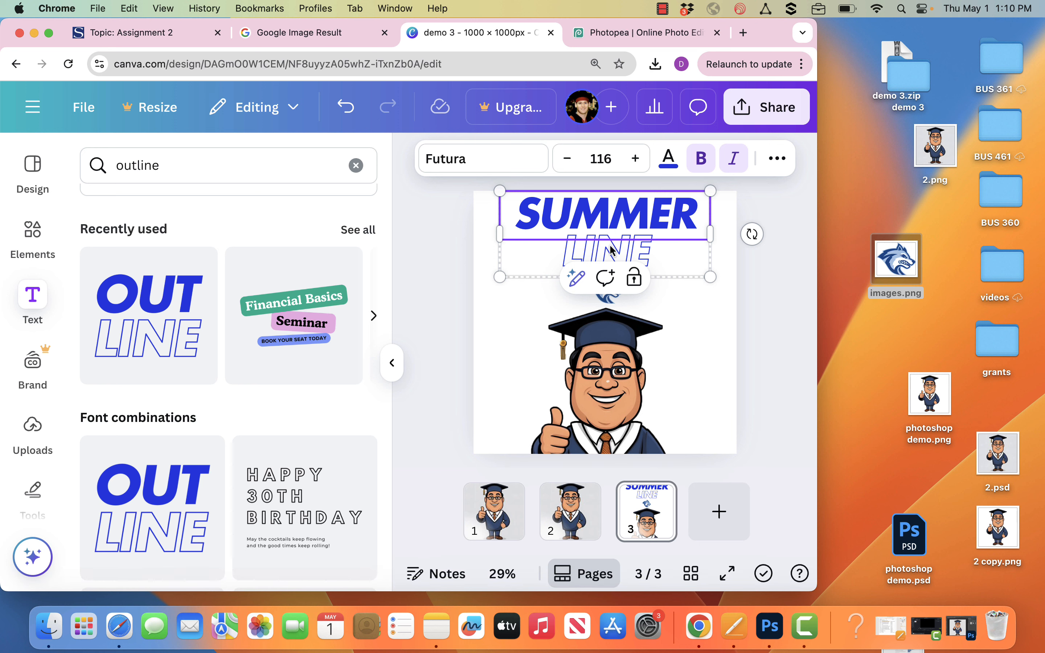
double_click(611, 248)
text(2025)
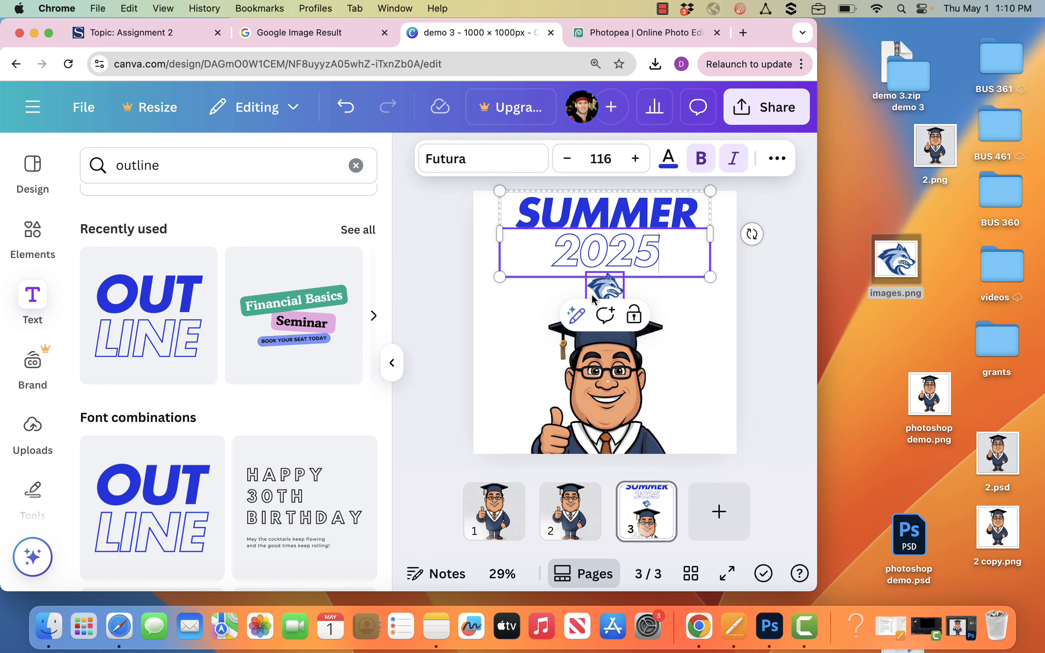
- Recolour the word SUMMER with the dark blue #0c4e92 from the wolf logo's photo colours
click(593, 298)
double_click(601, 210)
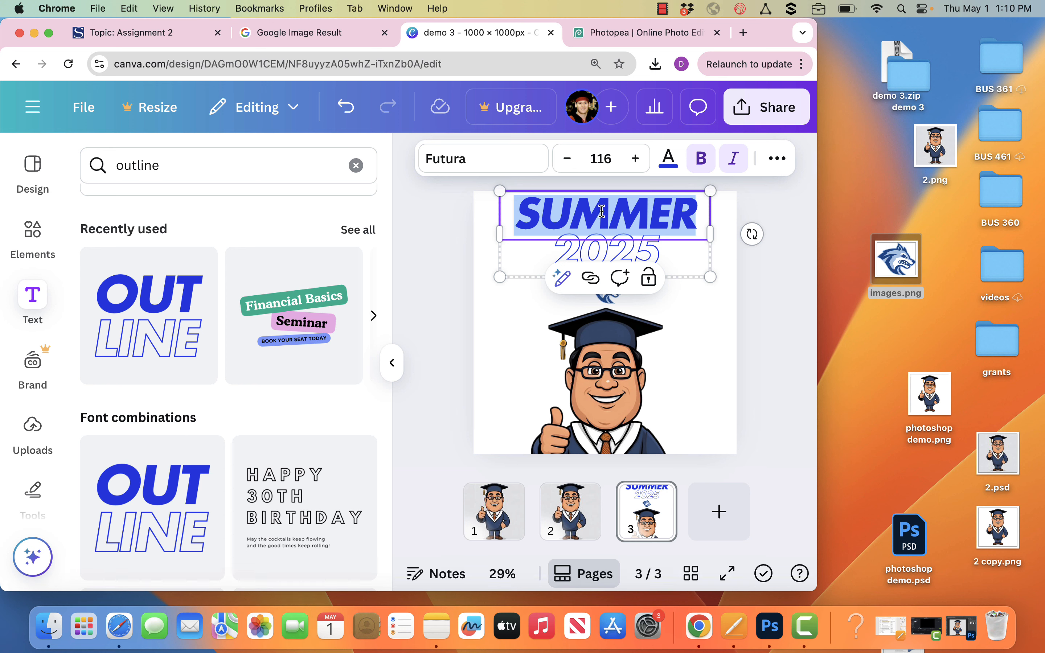
click(671, 164)
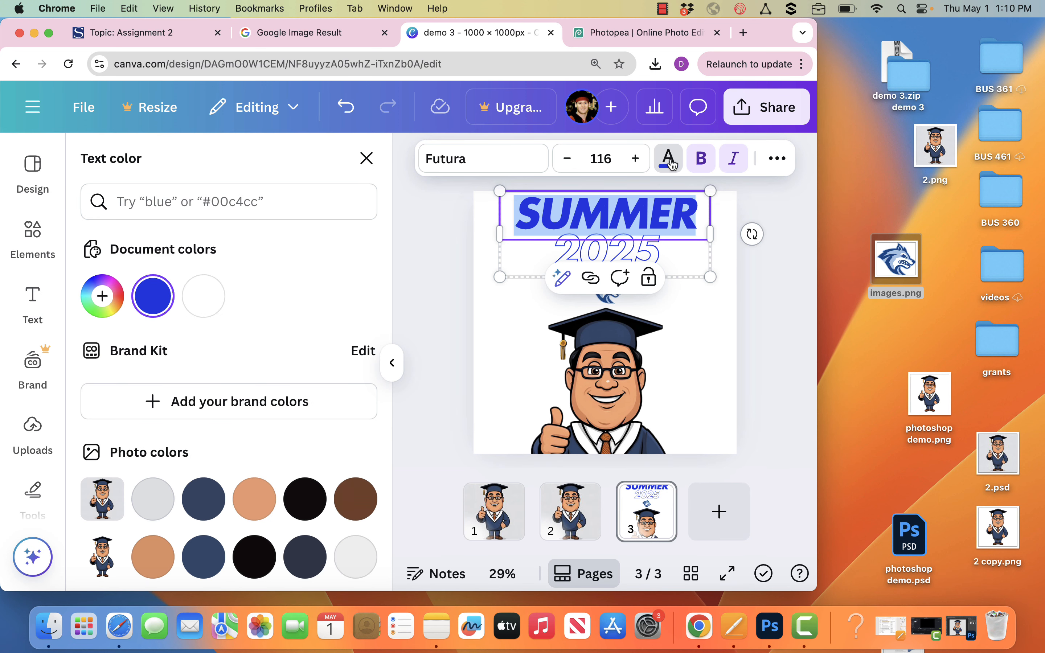
scroll(256, 465, down, 3)
click(207, 477)
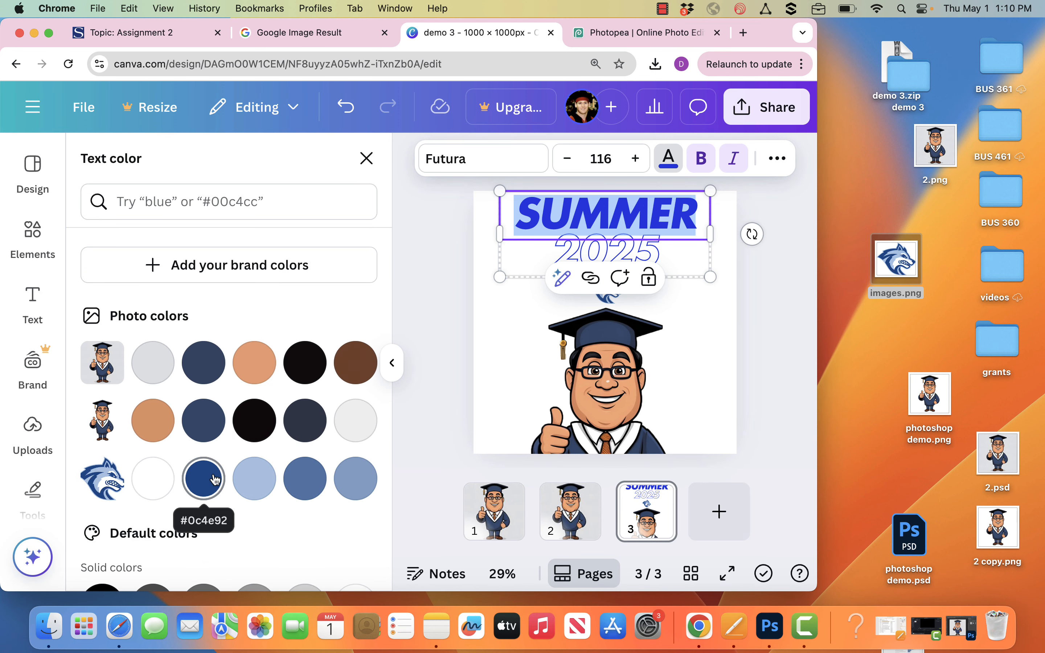
- Recolour the outlined 2025 with the muted light blue that comes last in the wolf logo's photo colours
click(616, 256)
double_click(616, 256)
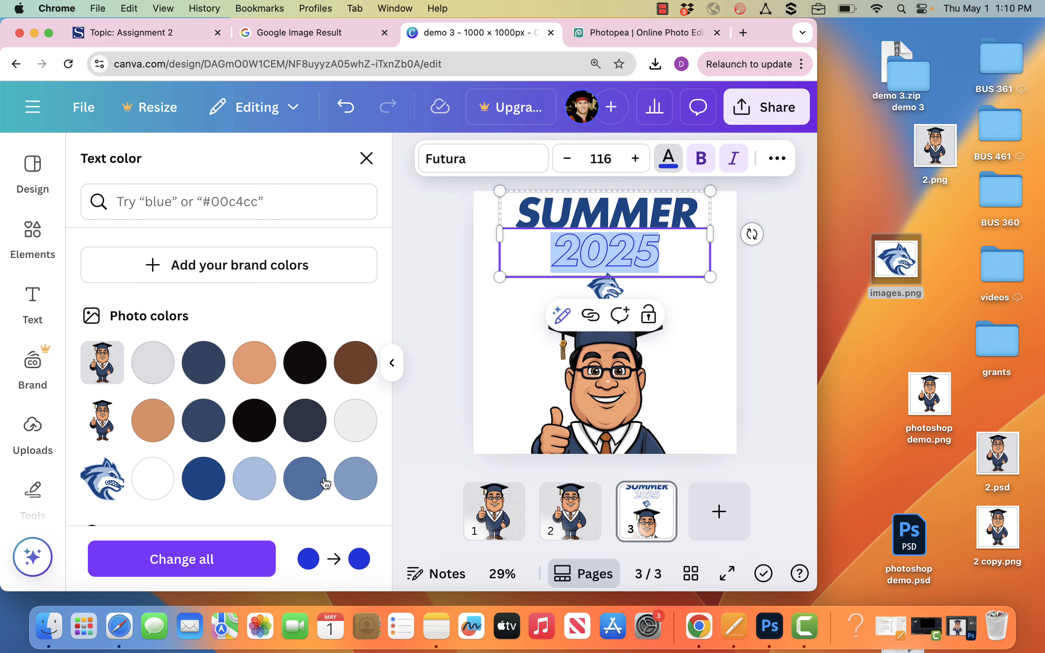
click(271, 482)
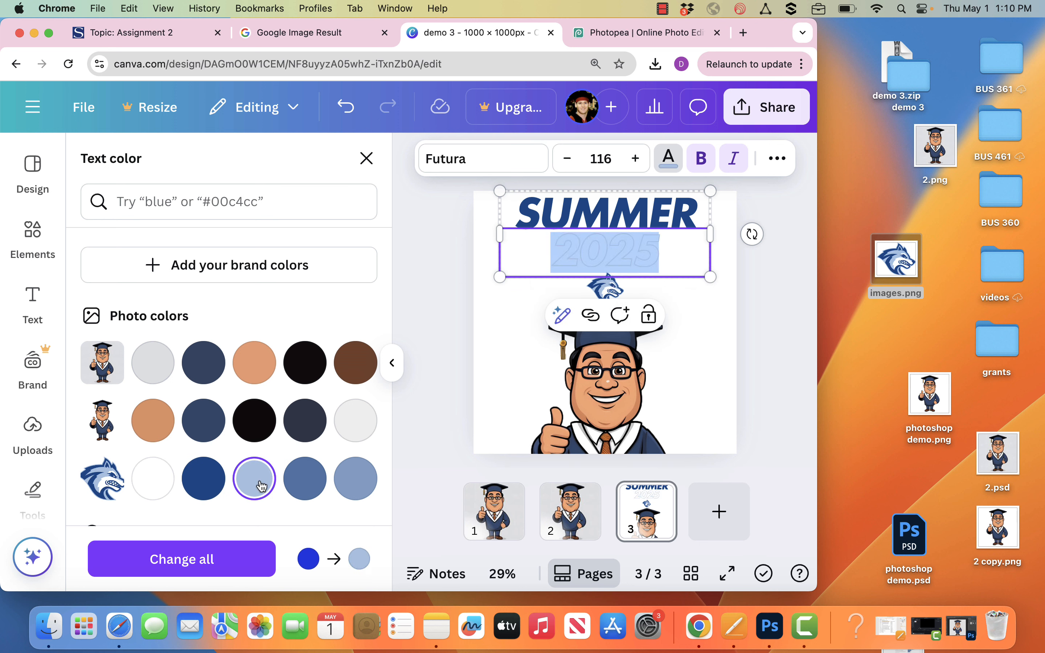
click(349, 484)
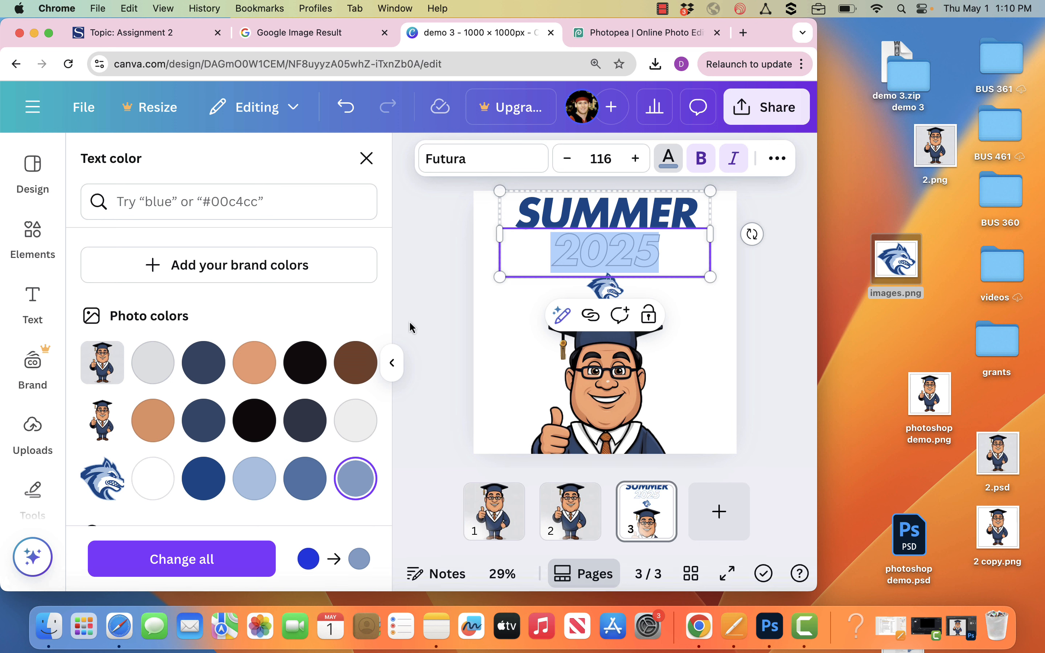
click(462, 259)
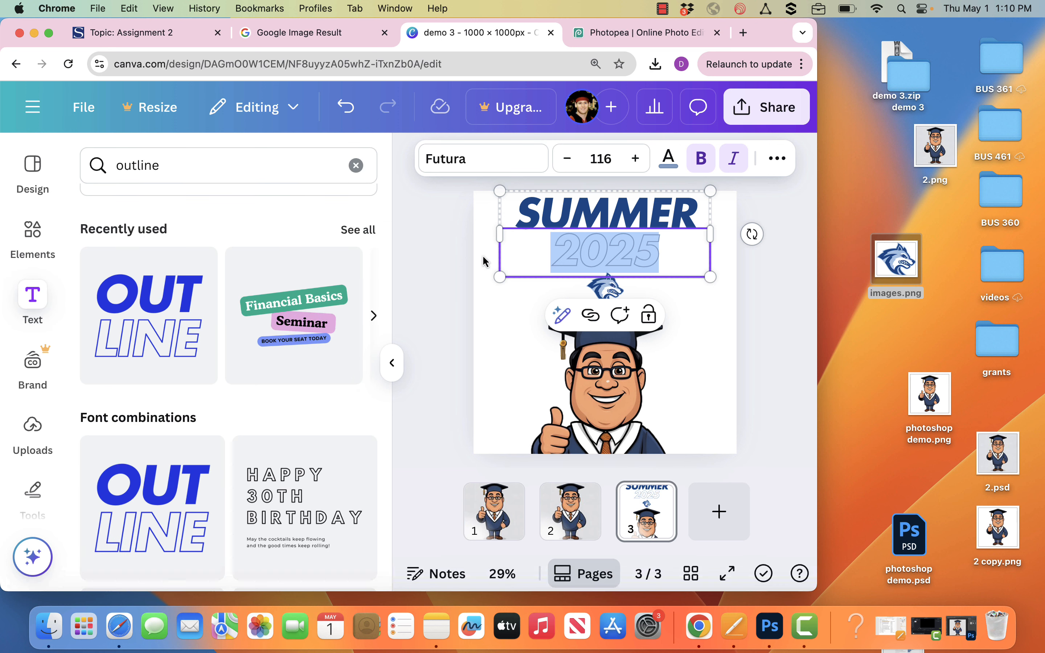
- Set the Hollow effect thickness of the 2025 text to 67
click(777, 159)
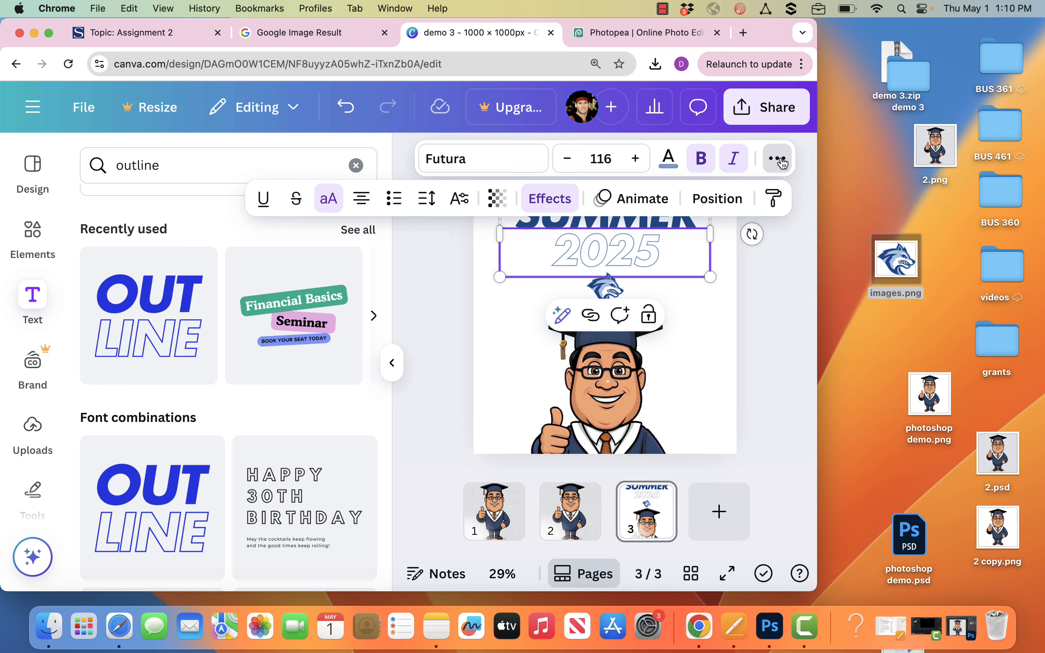
click(546, 199)
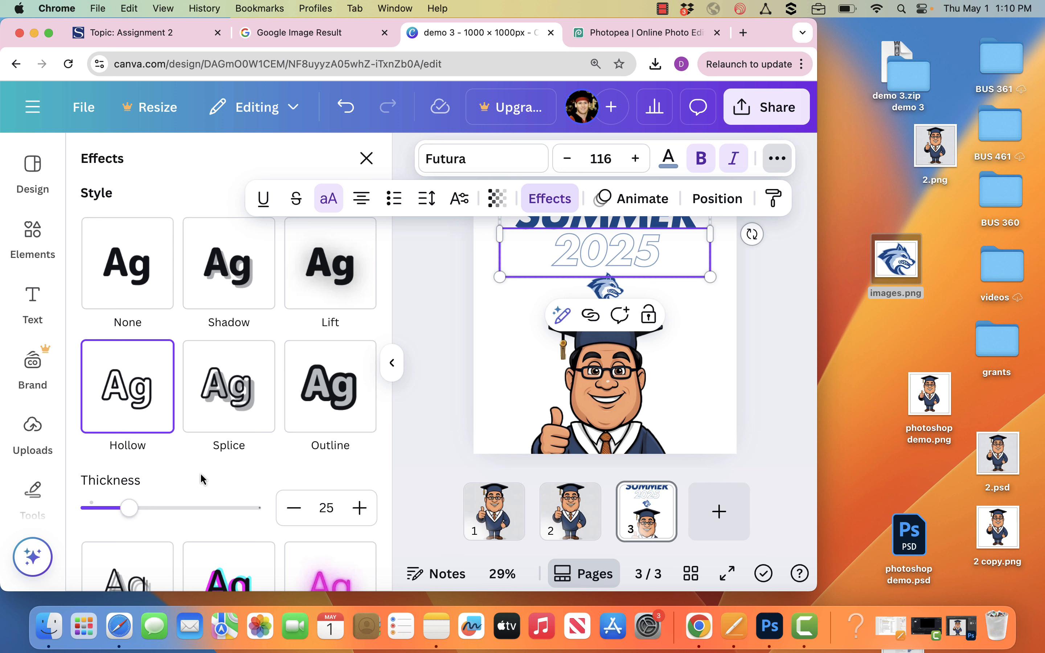
drag(129, 508, 200, 511)
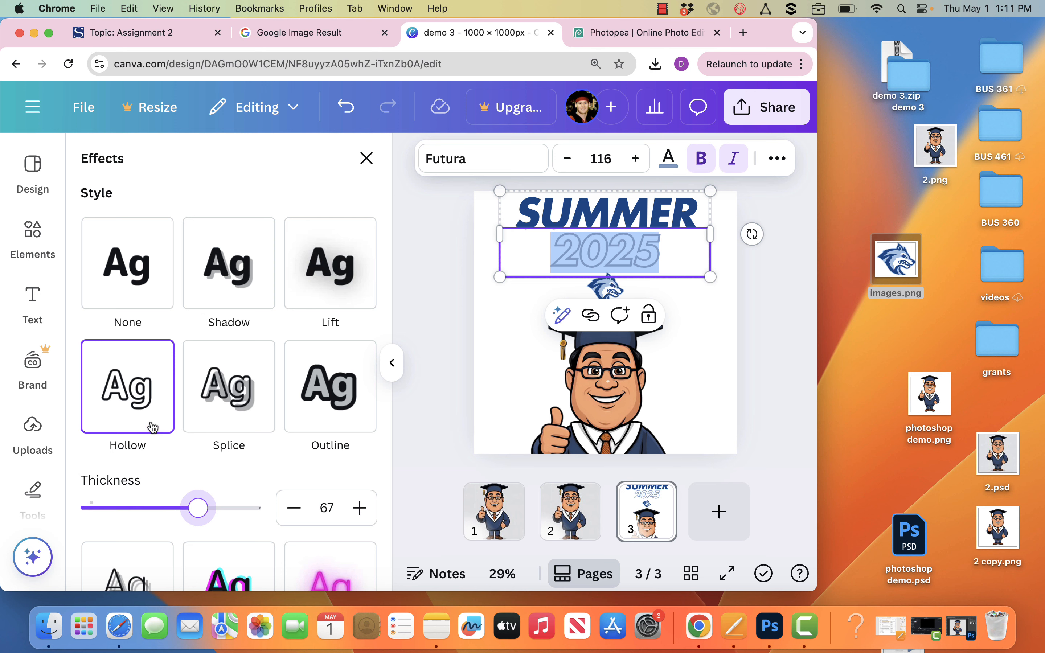
click(439, 353)
click(489, 315)
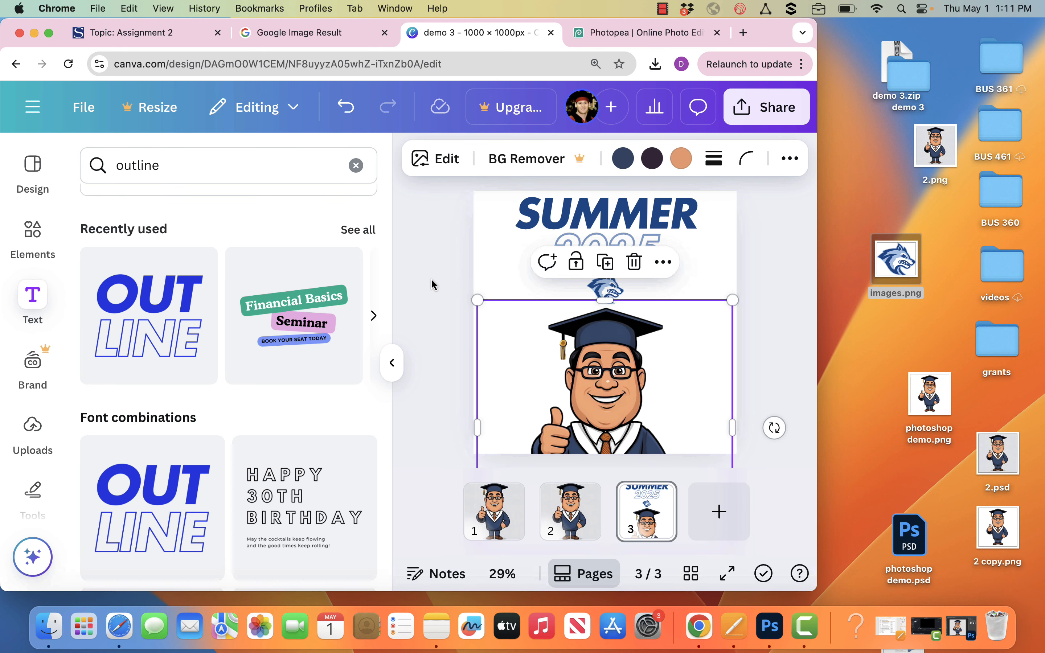
click(806, 260)
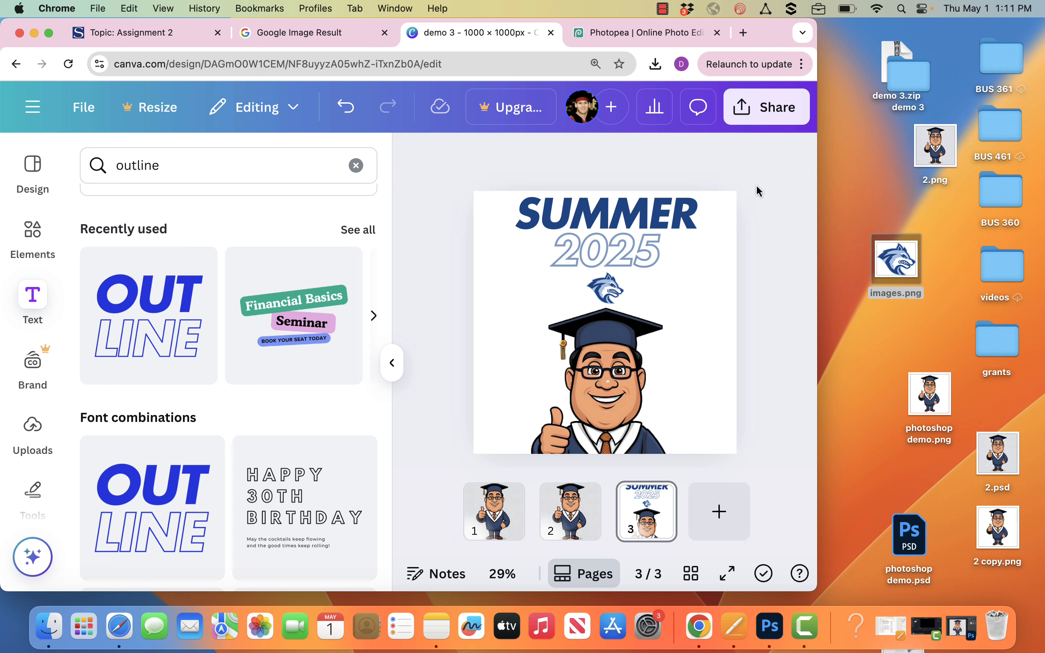
- Ungroup the SUMMER and 2025 lines and reduce the font size of 2025 slightly
click(628, 260)
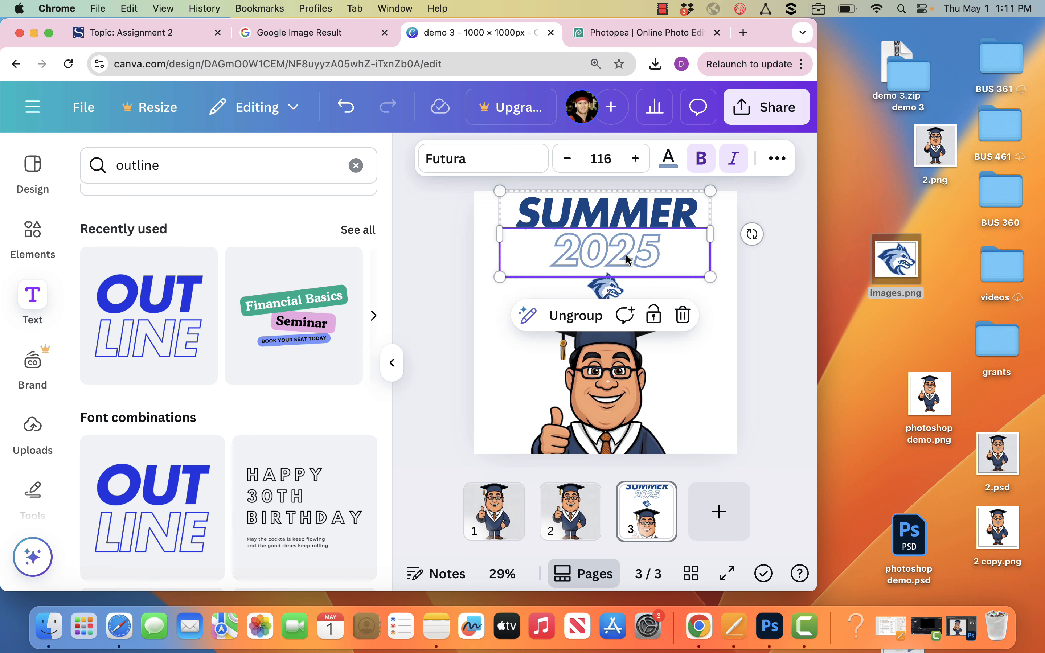
click(570, 316)
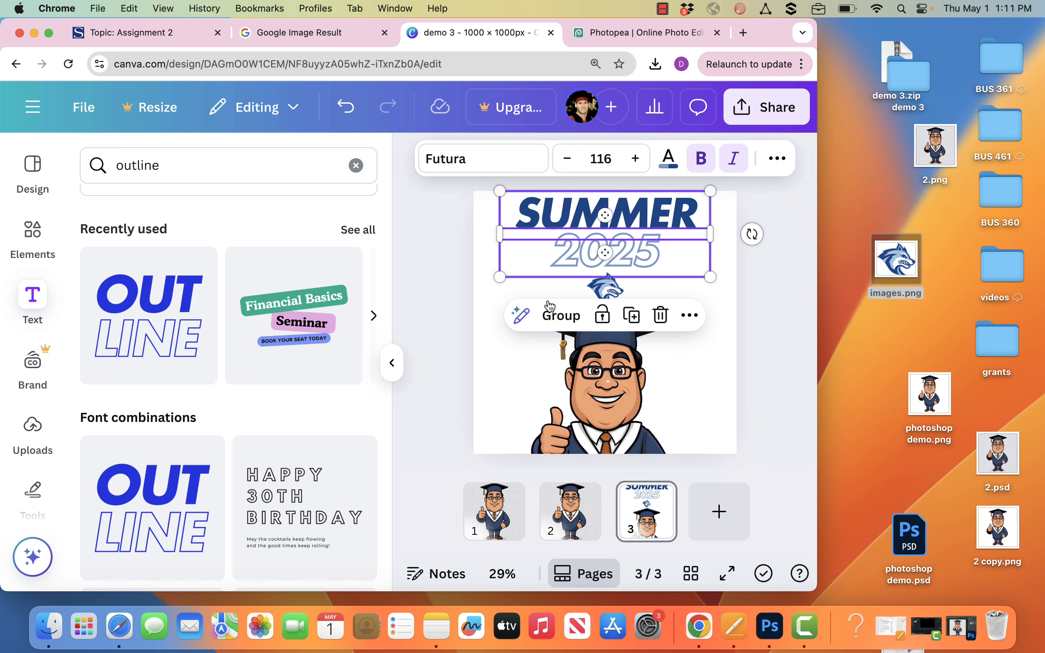
click(452, 296)
click(589, 259)
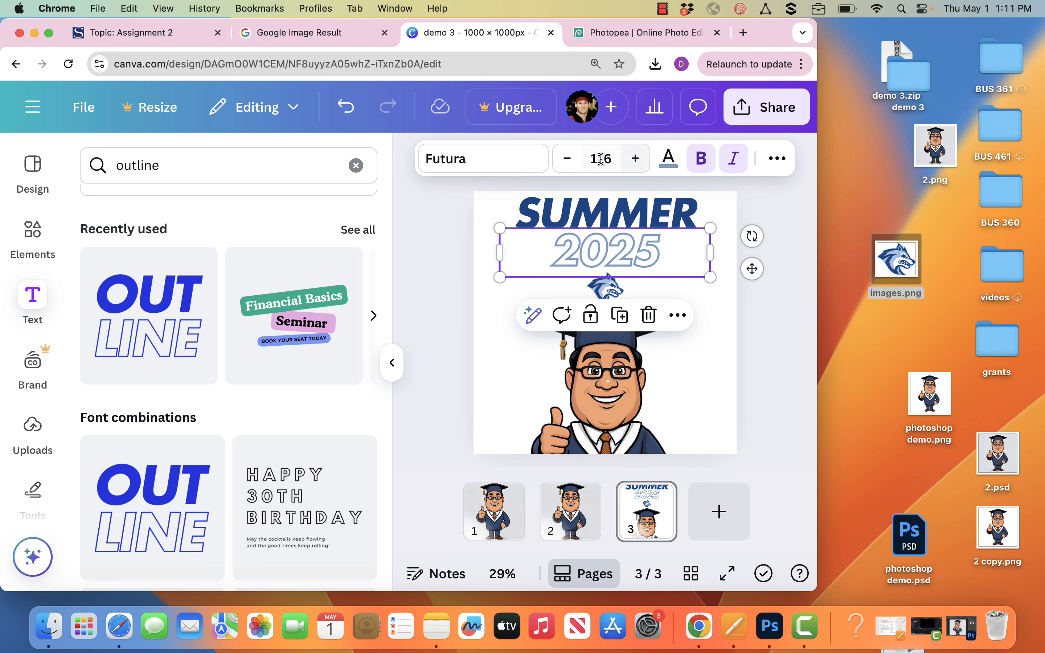
click(568, 159)
click(567, 160)
click(567, 160)
click(568, 160)
click(568, 160)
click(568, 160)
click(568, 160)
click(567, 160)
click(568, 159)
click(567, 159)
click(567, 160)
click(567, 160)
click(438, 286)
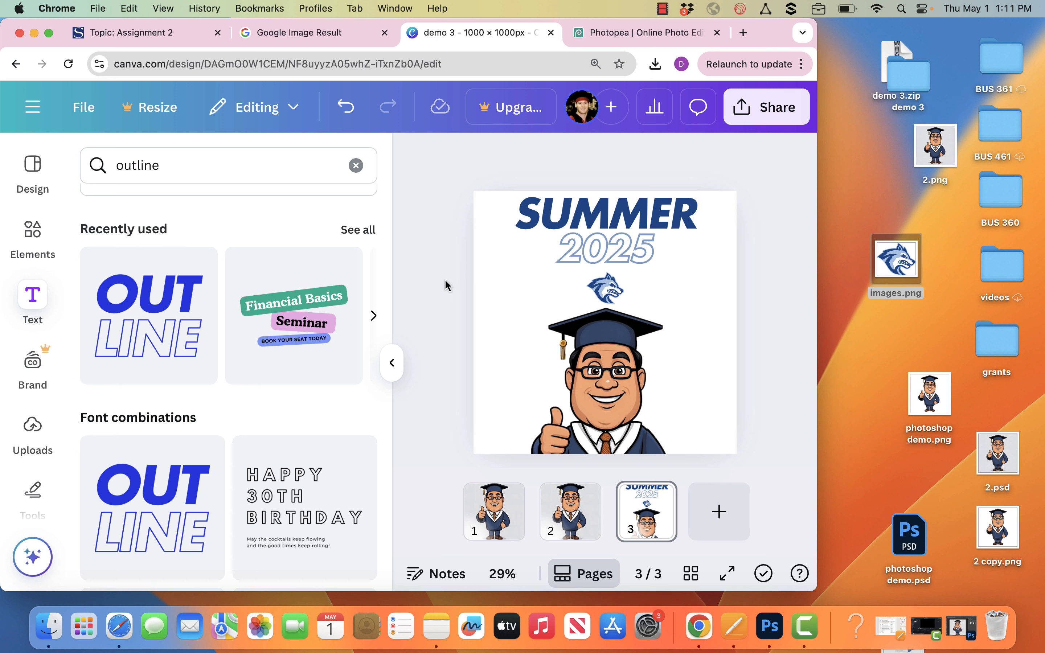
- Rearrange page 3 so the wolf logo sits centred at the page top, with SUMMER 2025 between it and the graduation cap
drag(604, 288, 469, 207)
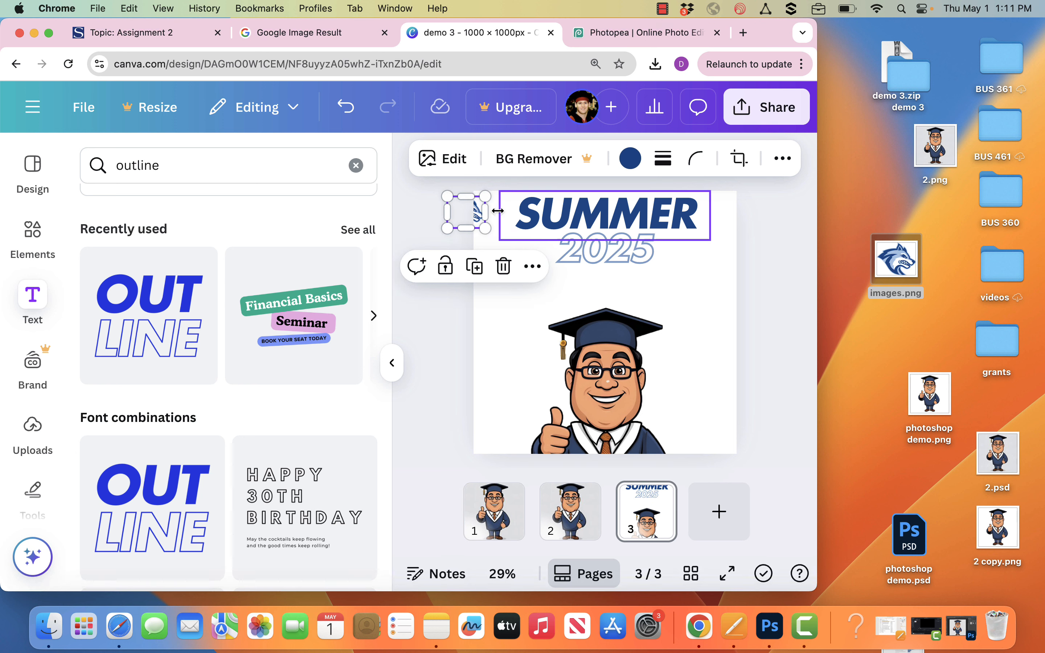
drag(534, 184, 636, 266)
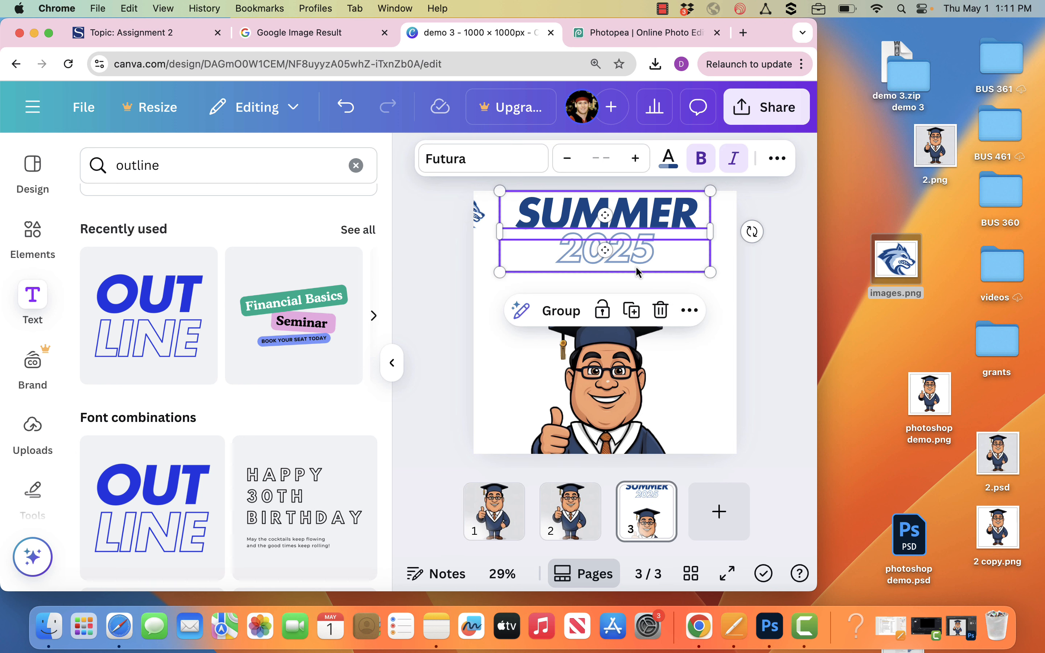
drag(630, 225, 629, 268)
drag(511, 215, 618, 218)
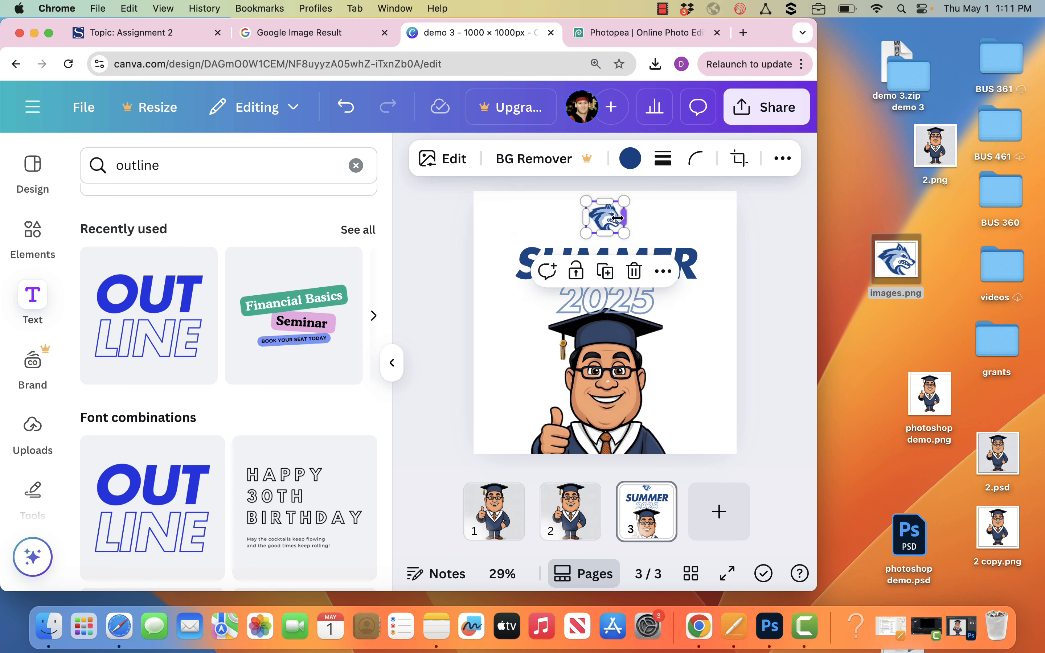
click(778, 243)
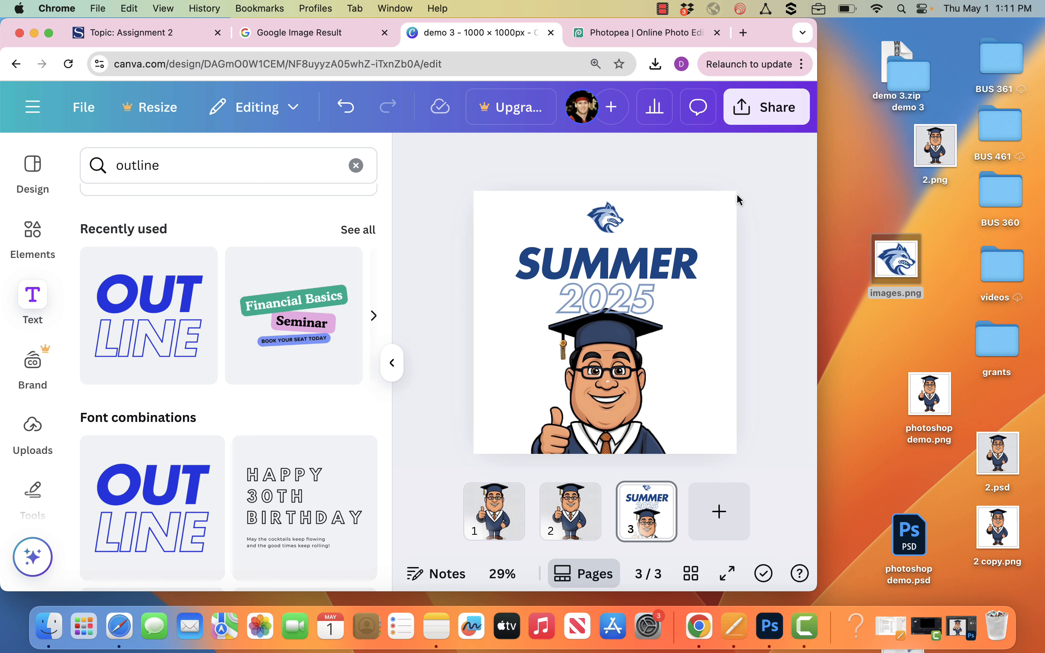
- Move the professor image to the front of the layer stack, above the SUMMER and 2025 text
click(732, 203)
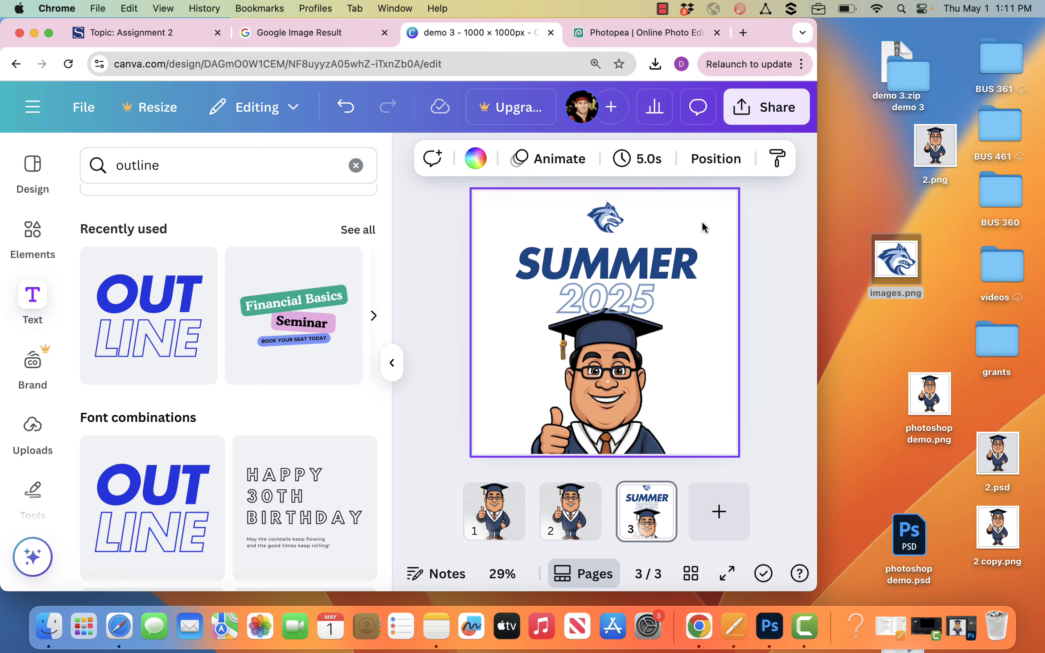
click(716, 159)
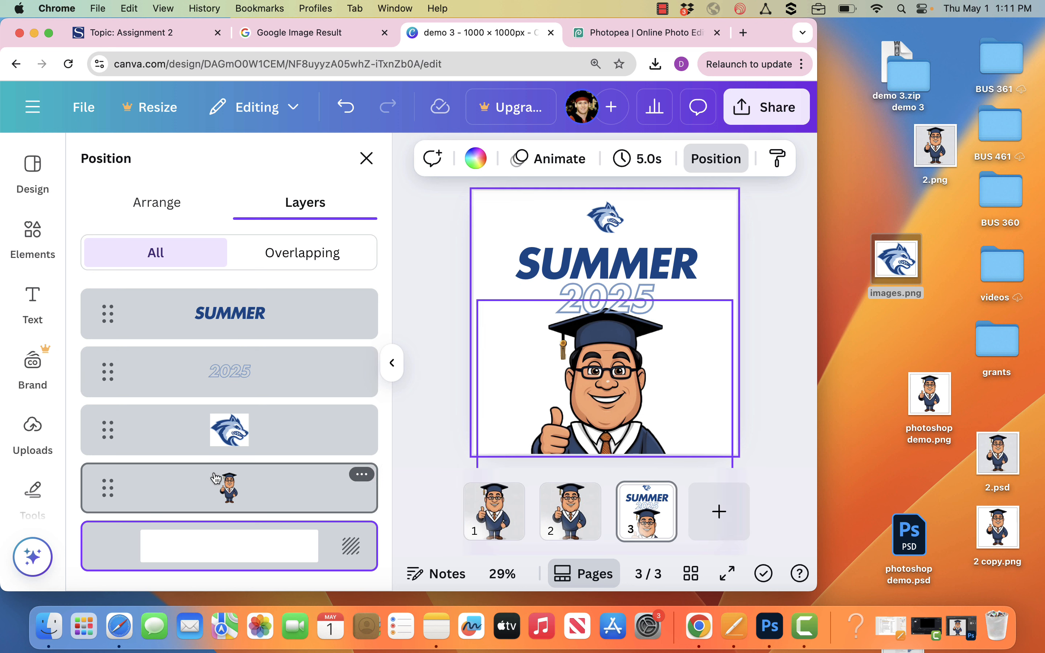
drag(216, 479, 223, 277)
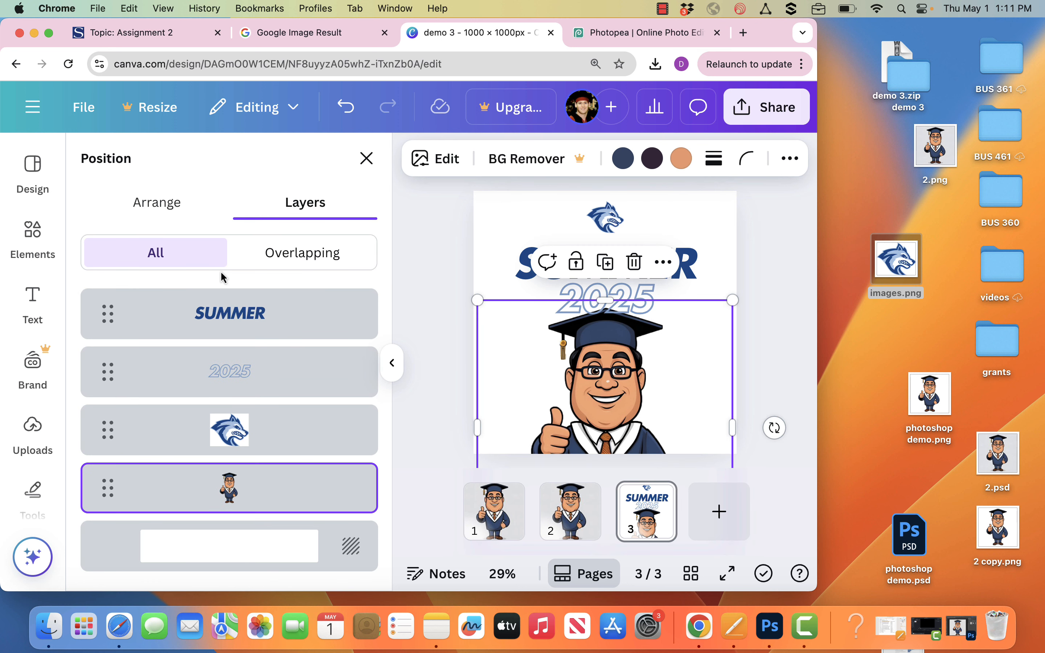
drag(220, 477, 205, 303)
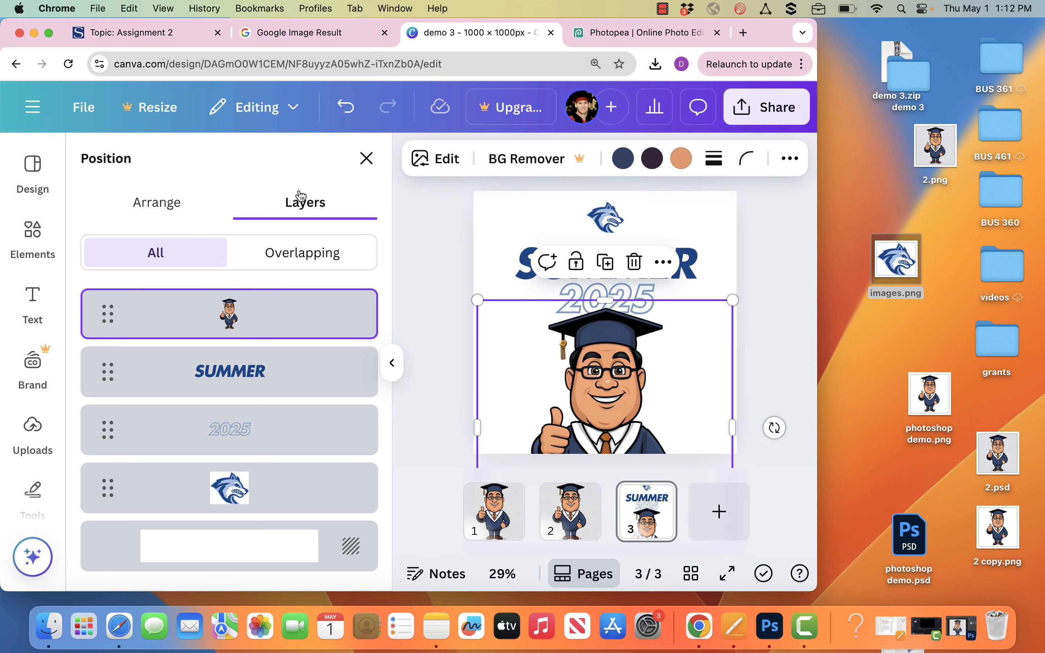
click(761, 245)
click(440, 231)
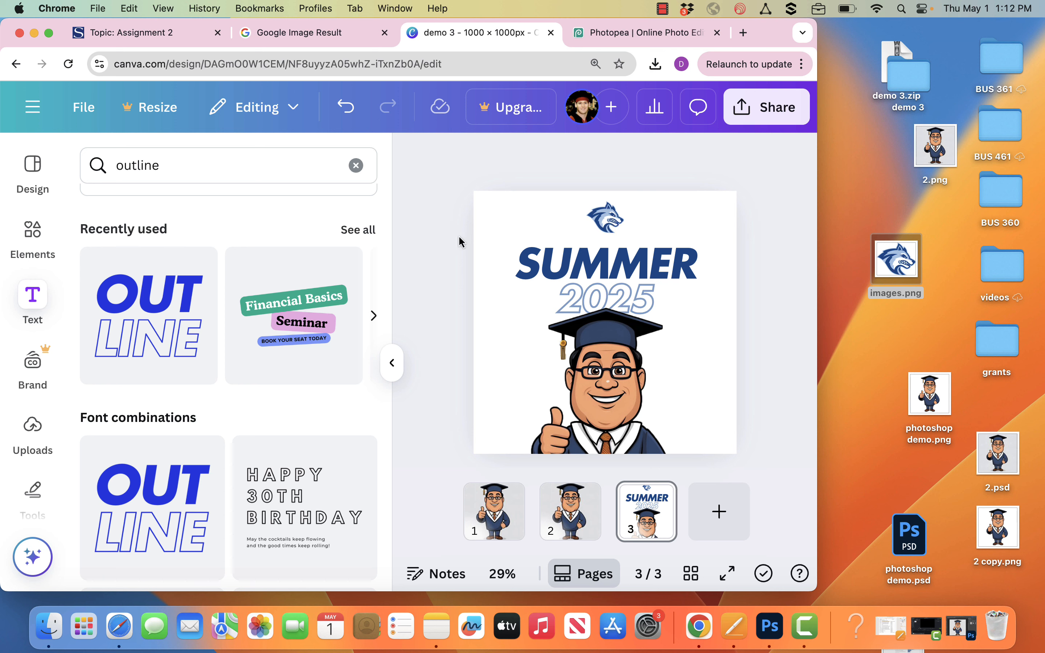
- Download the design as PNG files at size 1, 1,000 × 1,000 px
click(762, 109)
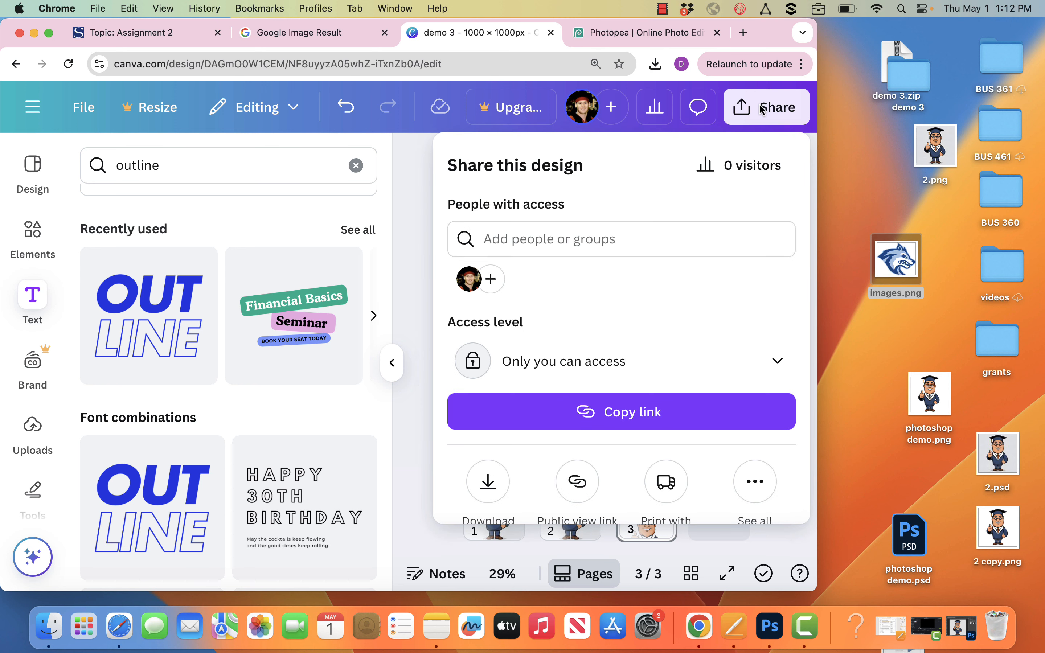
scroll(574, 344, down, 1)
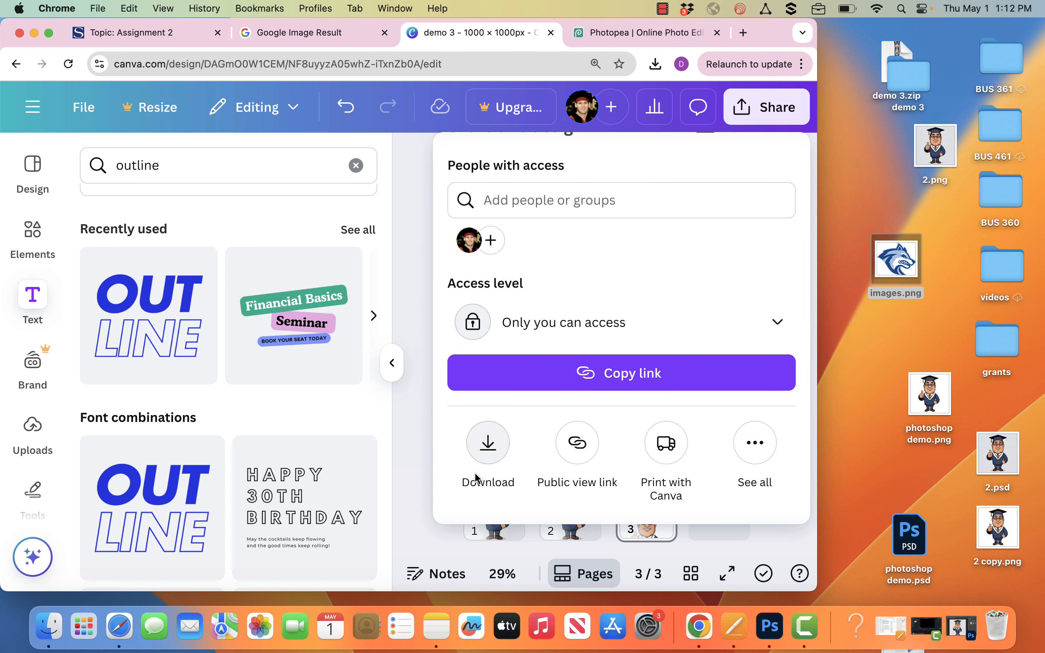
click(492, 459)
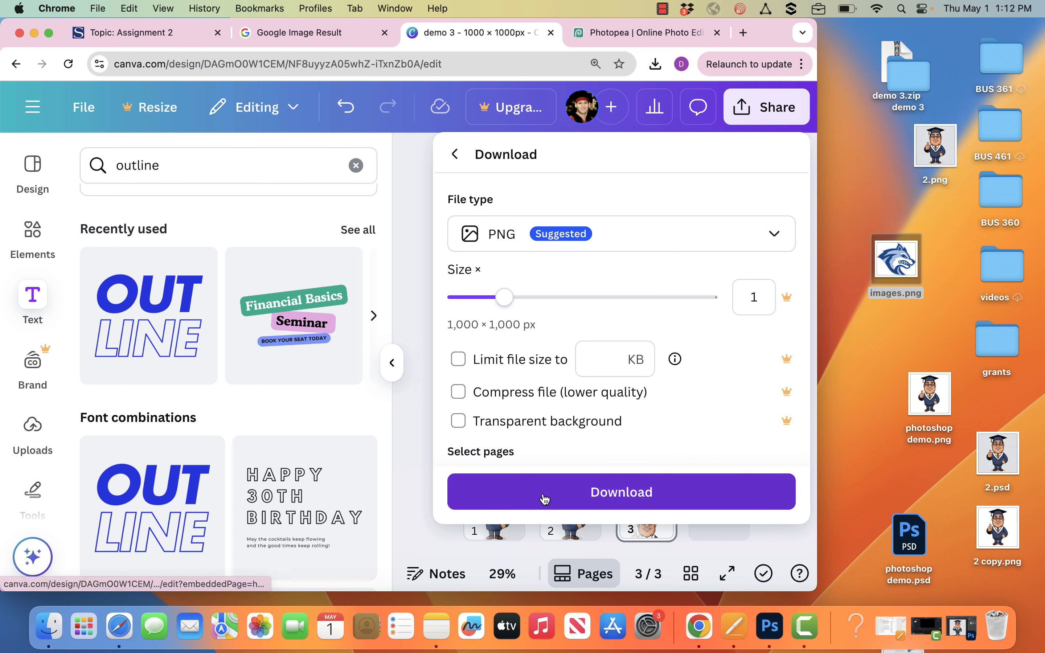
click(543, 496)
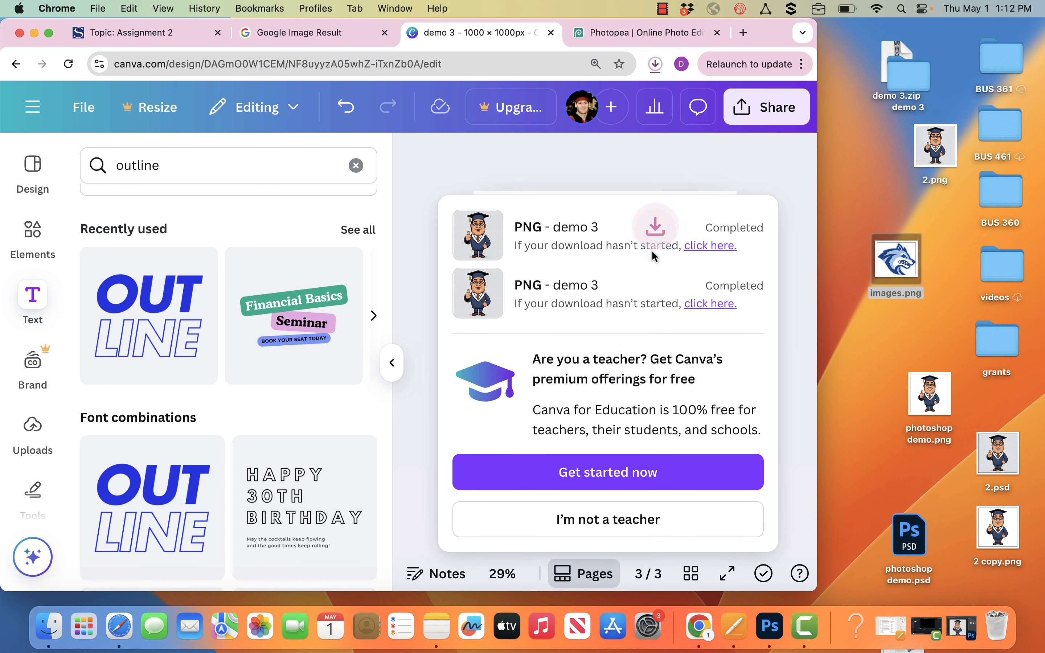
- Copy the newly downloaded zip archive from the browser's recent downloads onto the desktop
click(656, 65)
click(656, 65)
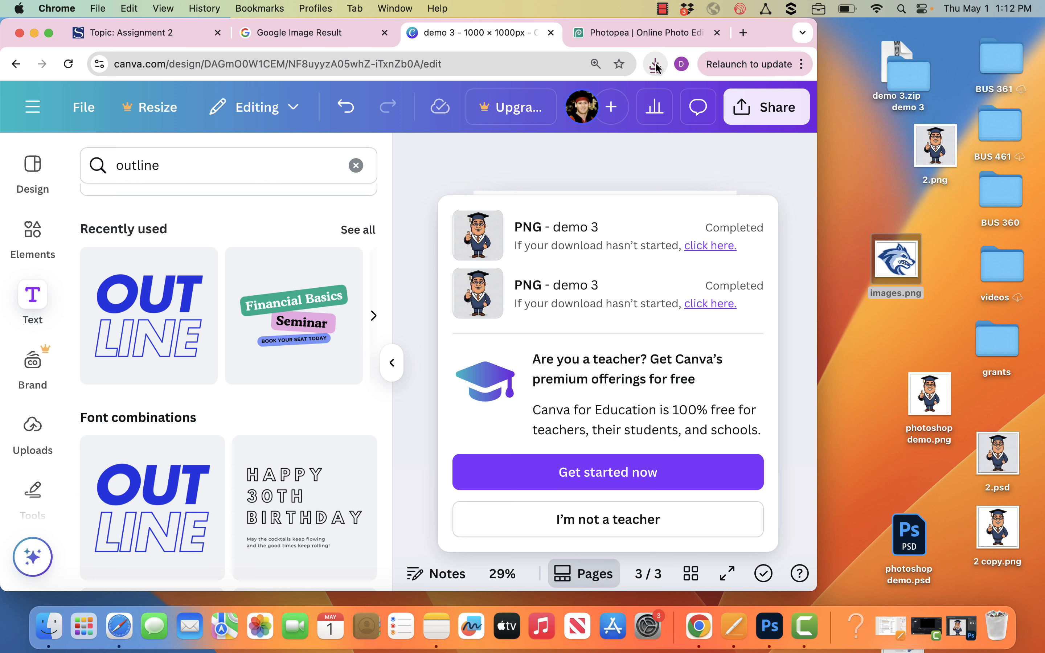
click(655, 65)
drag(571, 126, 865, 169)
click(667, 250)
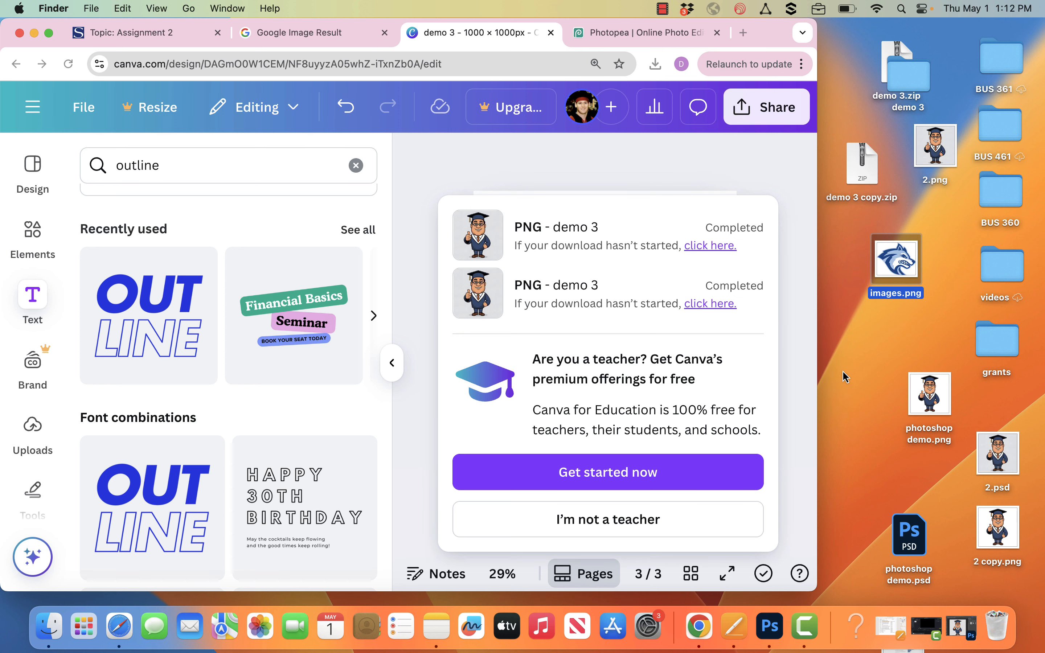
- Extract demo 3 copy.zip and move 3.png from the extracted folder to the desktop, checking the image in Preview
double_click(856, 157)
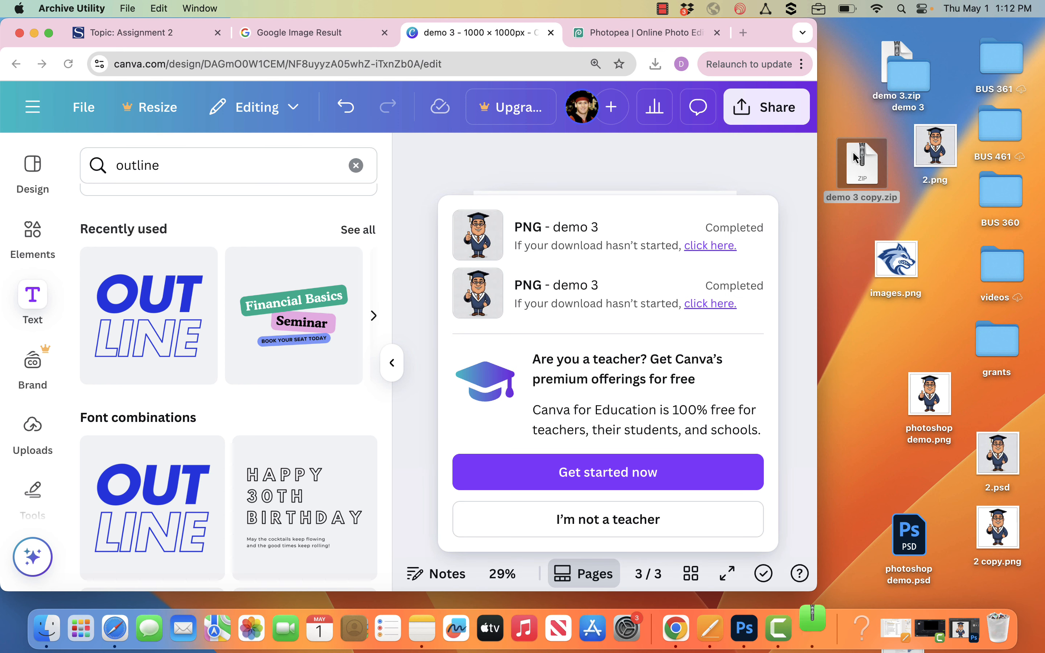
double_click(873, 174)
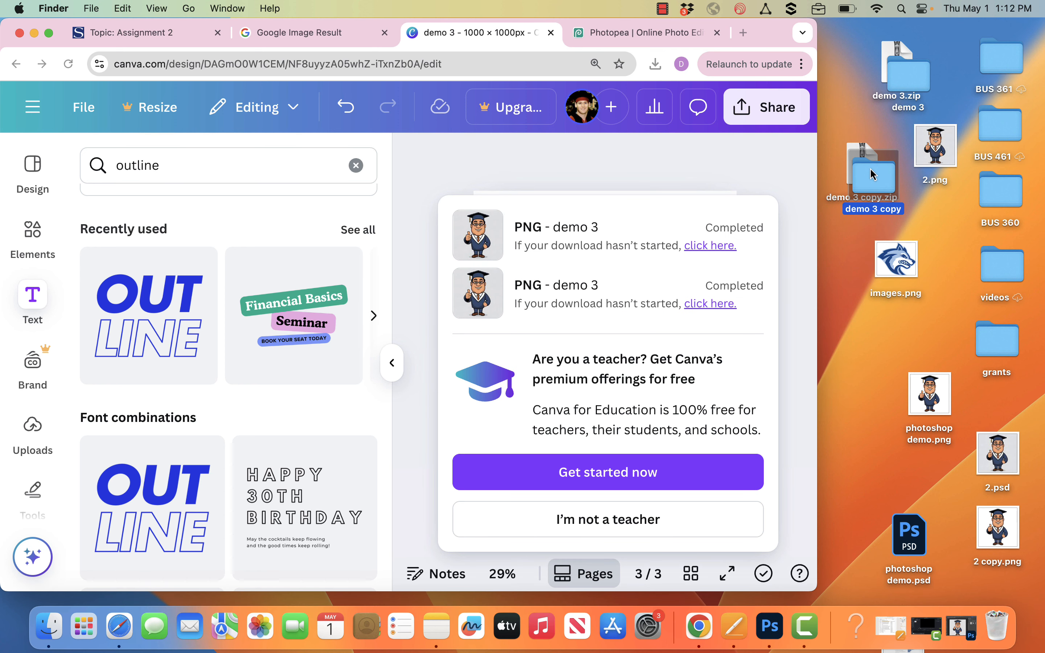
drag(531, 168, 892, 327)
double_click(928, 310)
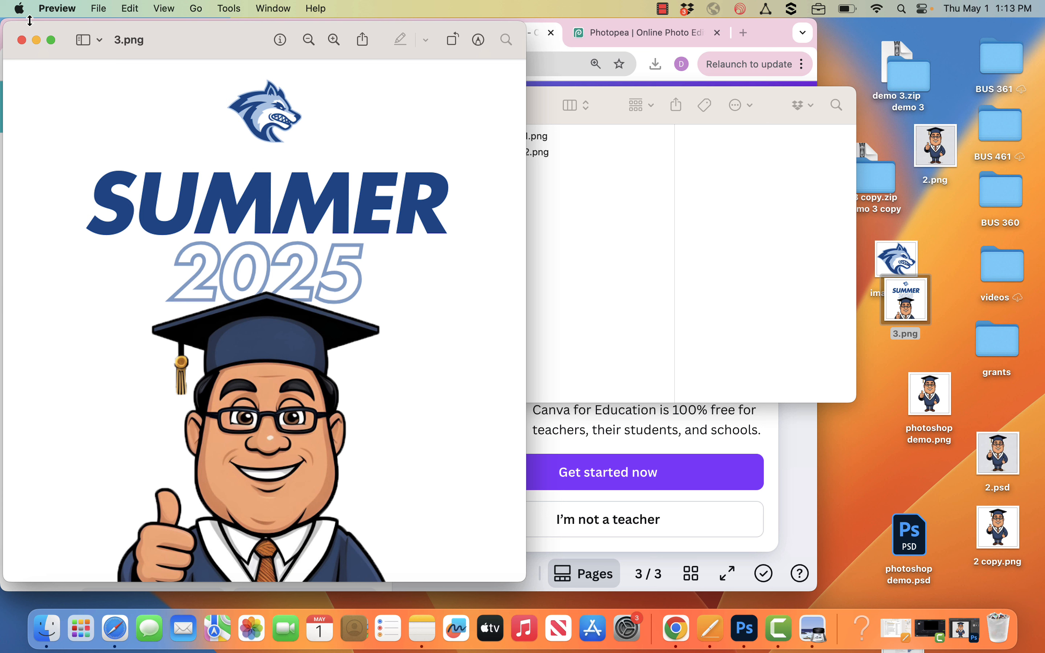
click(21, 40)
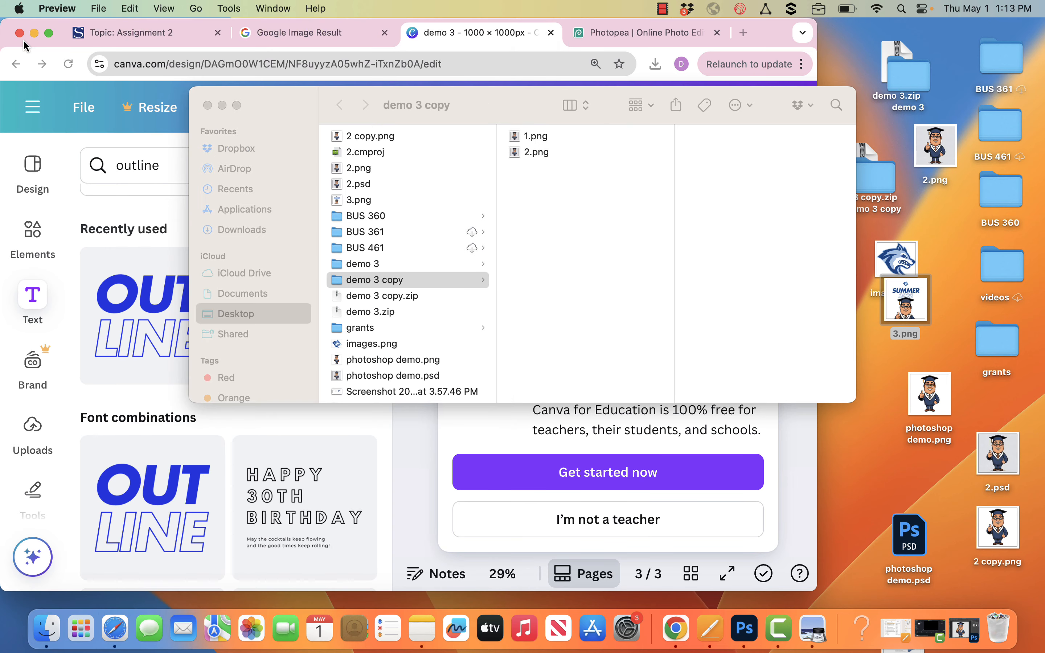
- Switch to the Assignment 2 discussion in Canvas LMS and start a reply to the topic
click(184, 40)
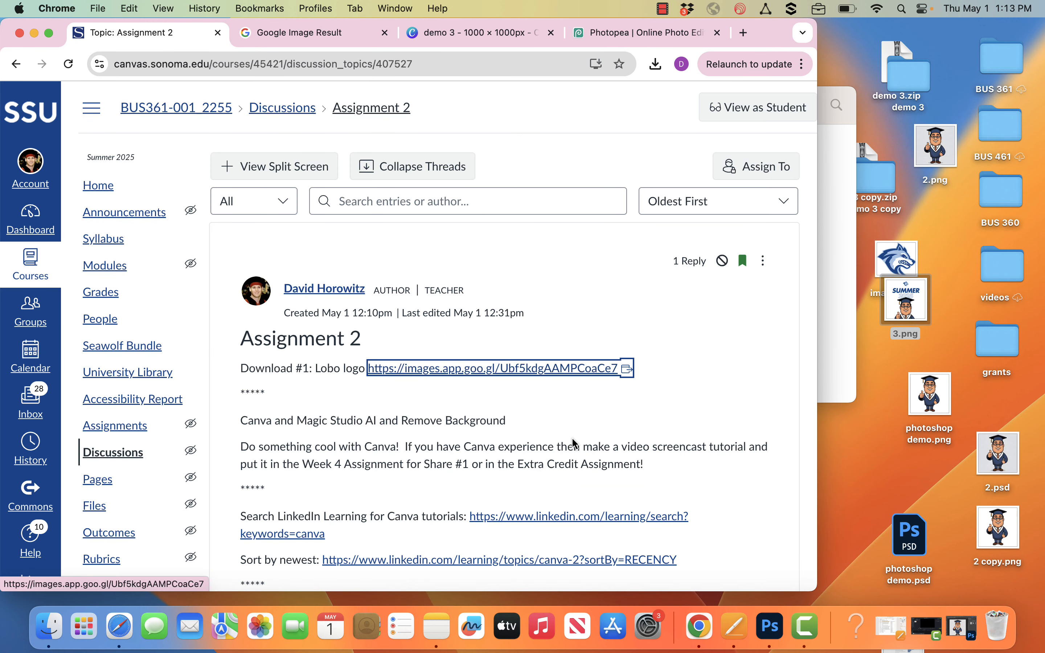
scroll(575, 443, down, 6)
scroll(575, 442, down, 8)
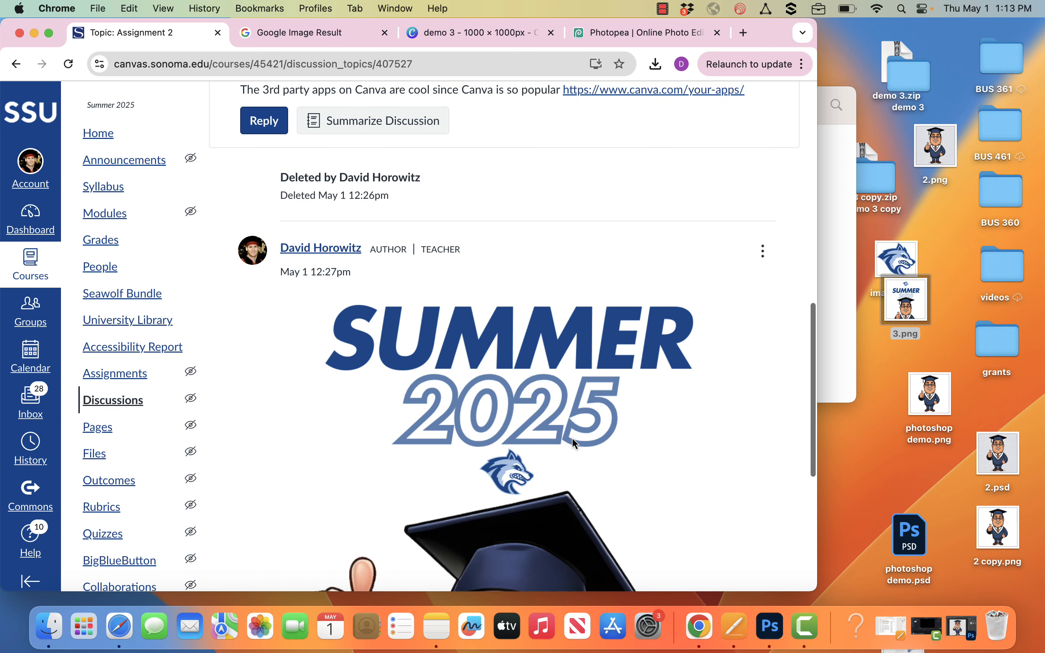
scroll(469, 292, down, 1)
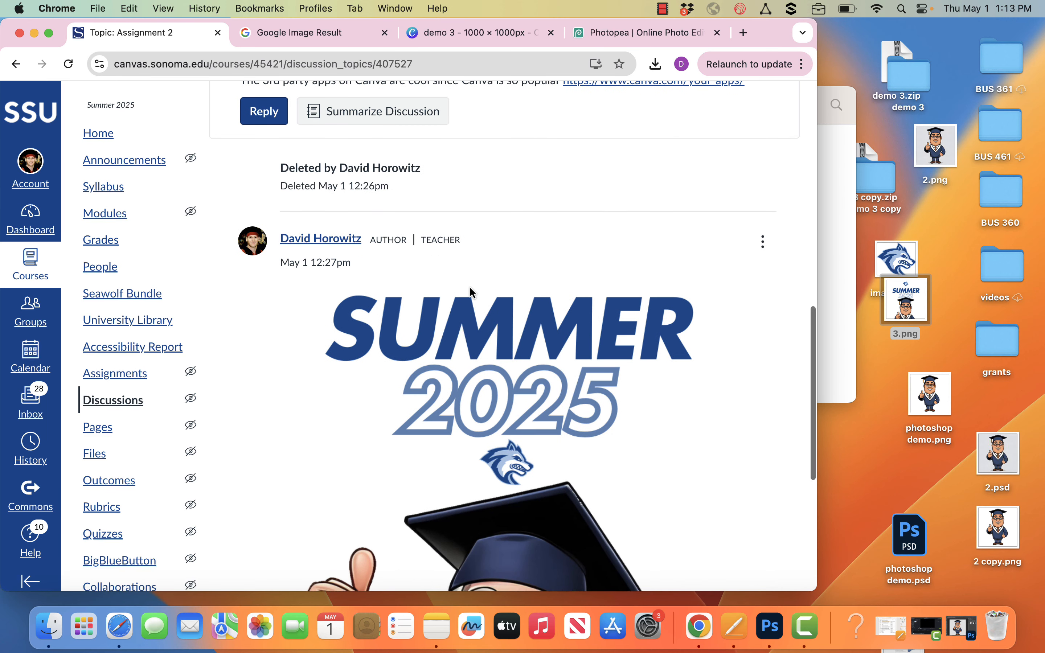
click(268, 118)
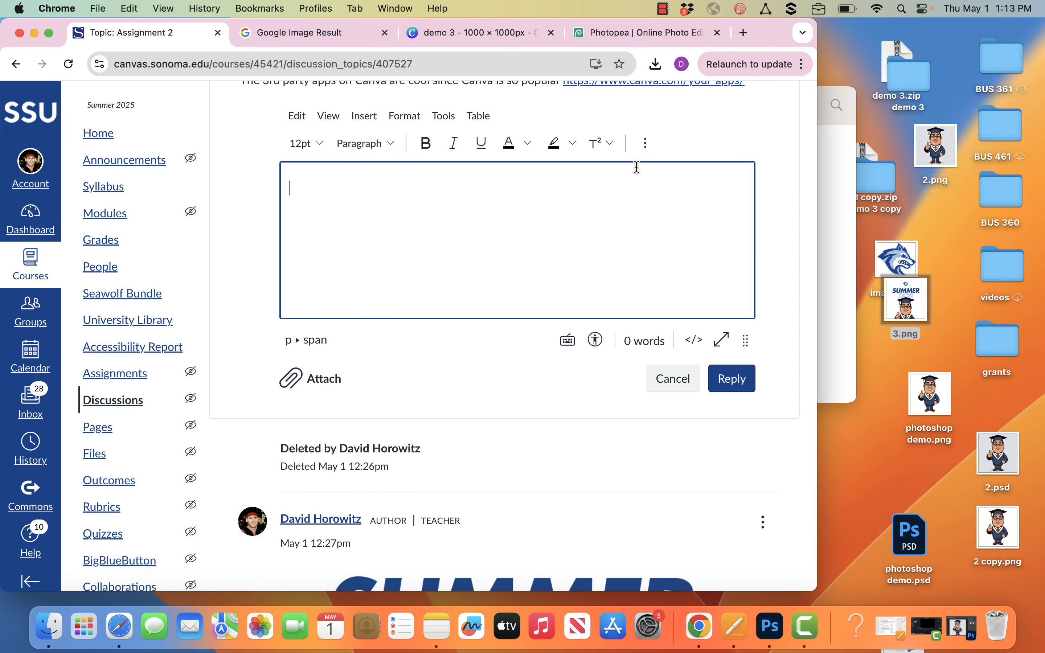
- Upload 3.png from the desktop and insert it as an image in the reply
click(646, 144)
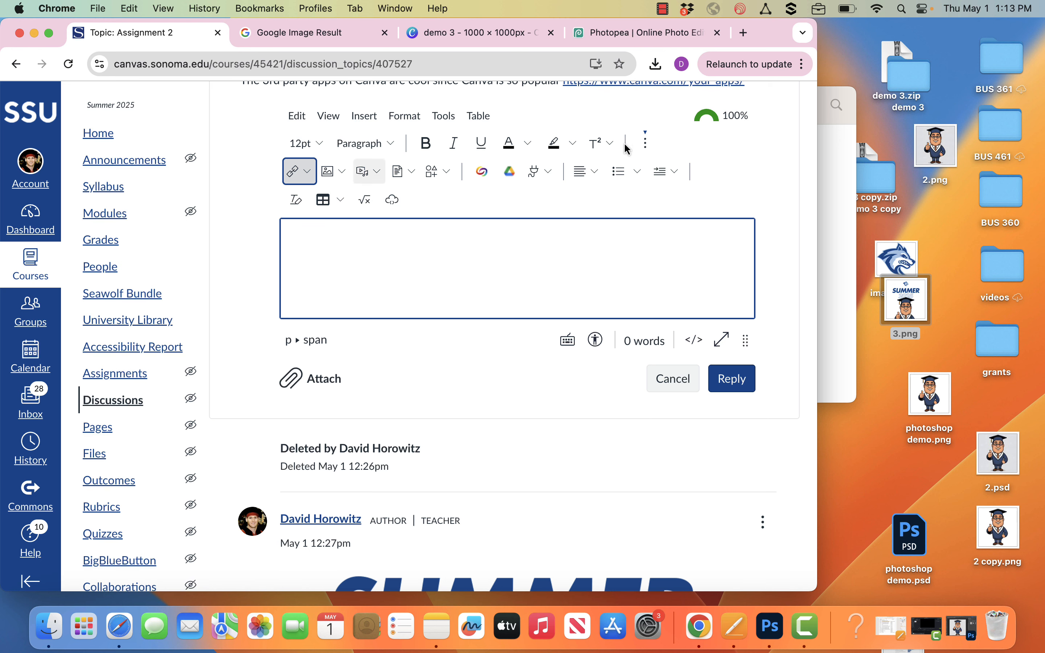
click(330, 178)
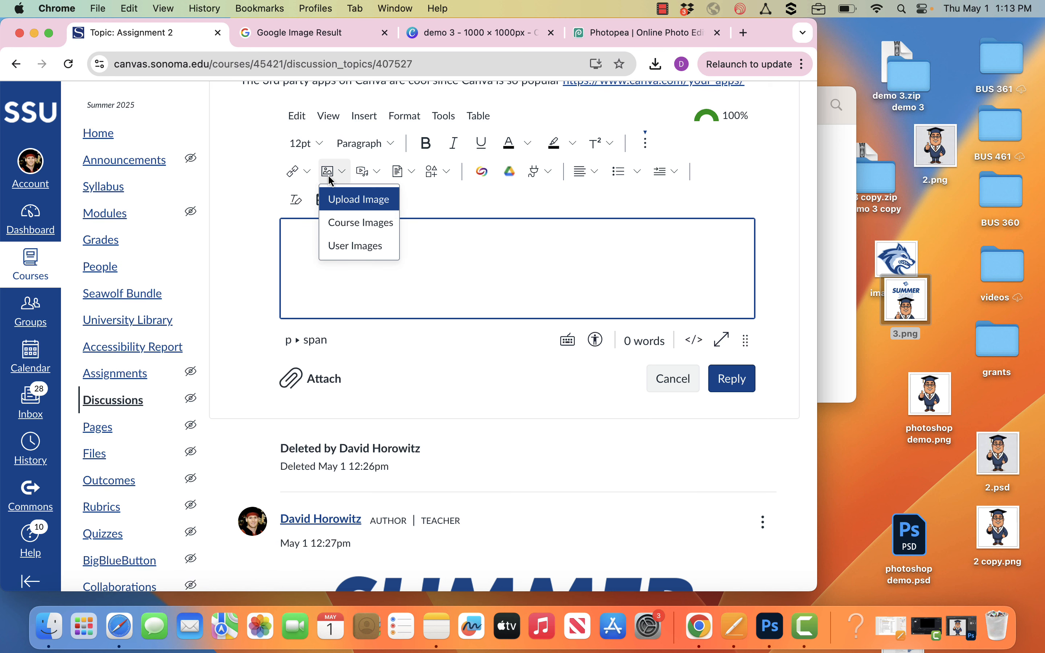
click(341, 207)
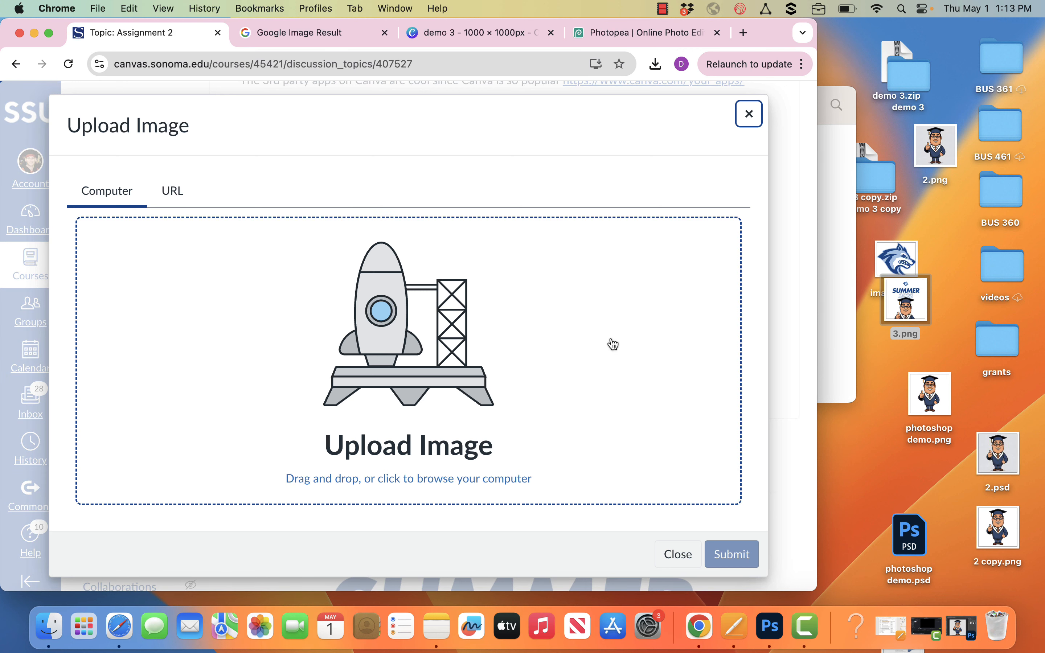
drag(906, 303, 464, 362)
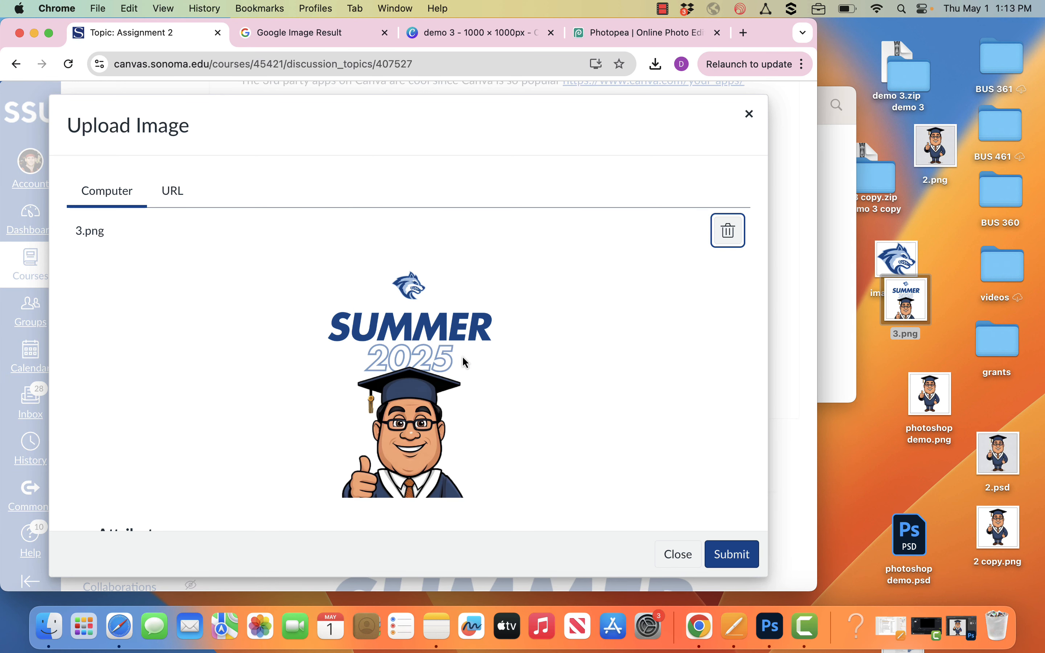
click(748, 554)
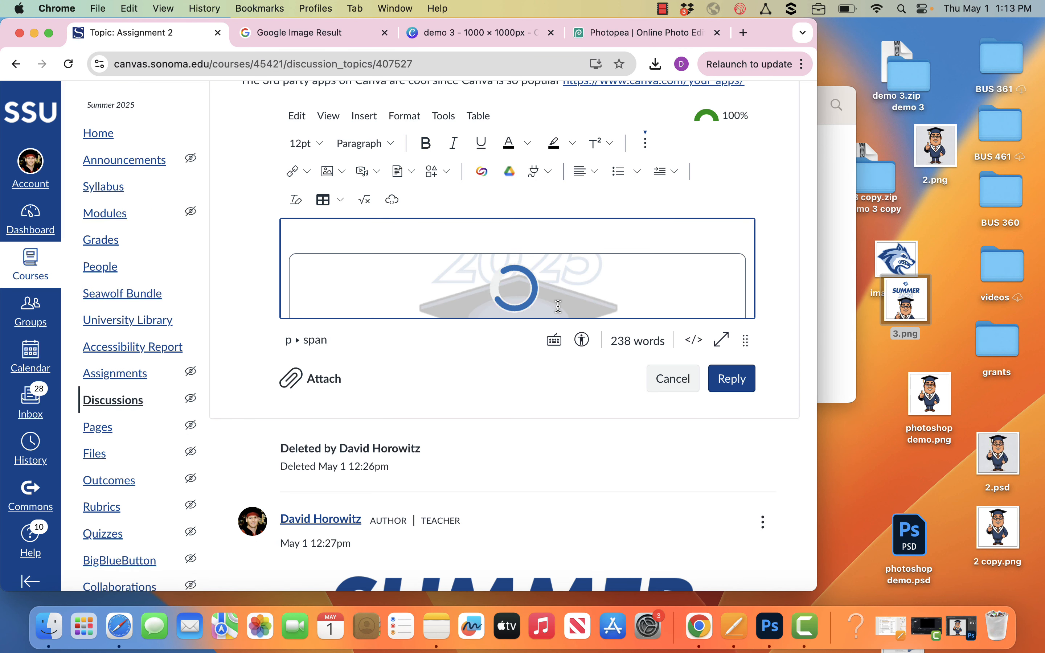
- Post the reply to the discussion and look over the published image
scroll(558, 306, down, 3)
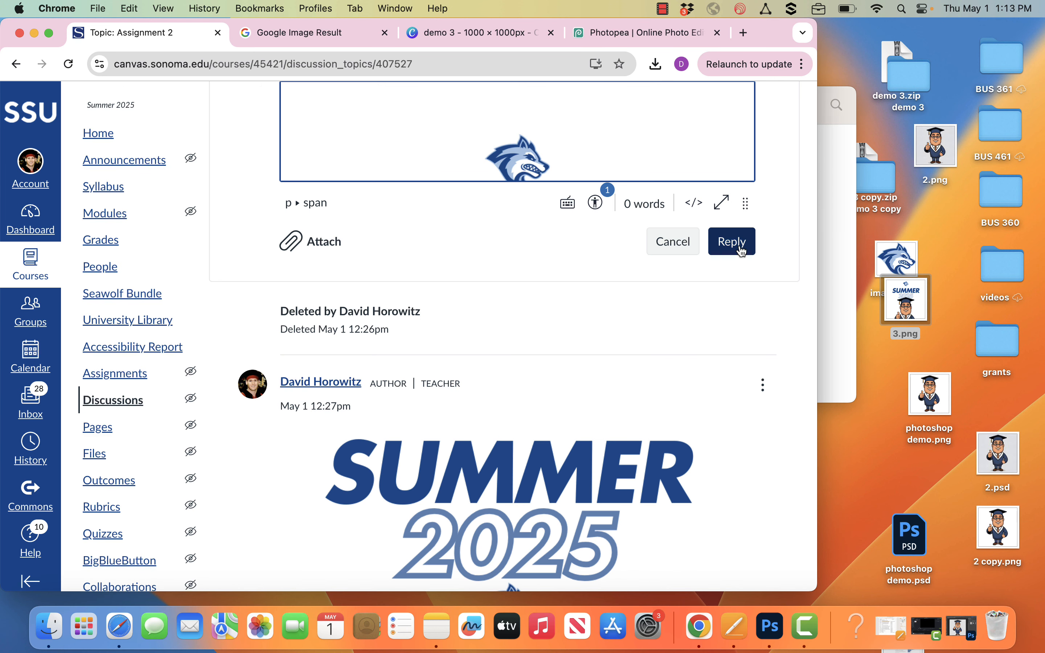
click(741, 250)
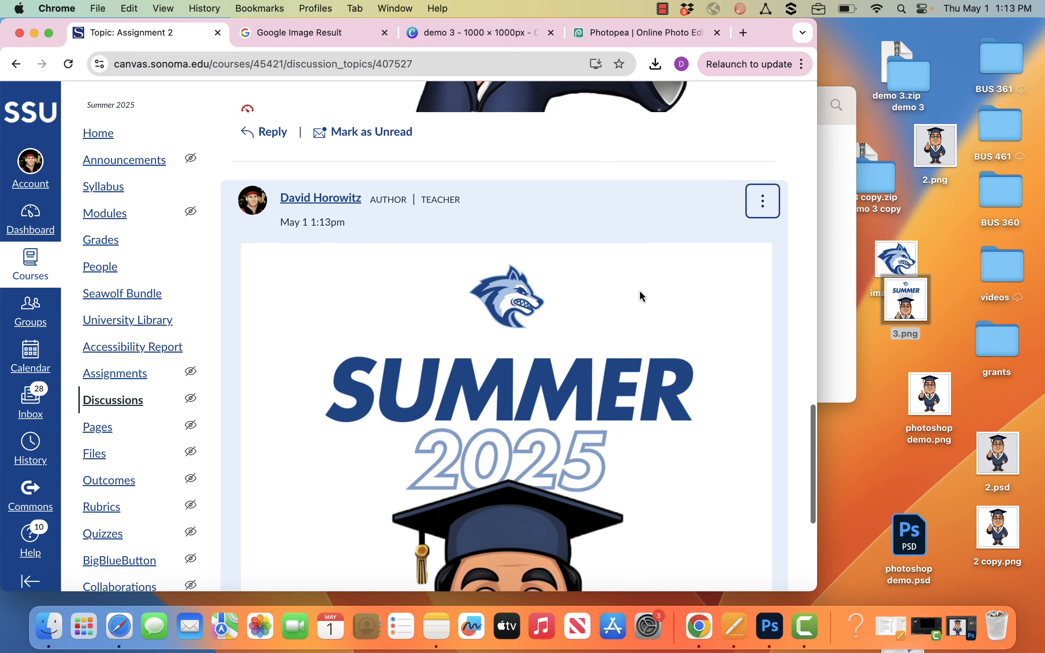
scroll(640, 295, down, 3)
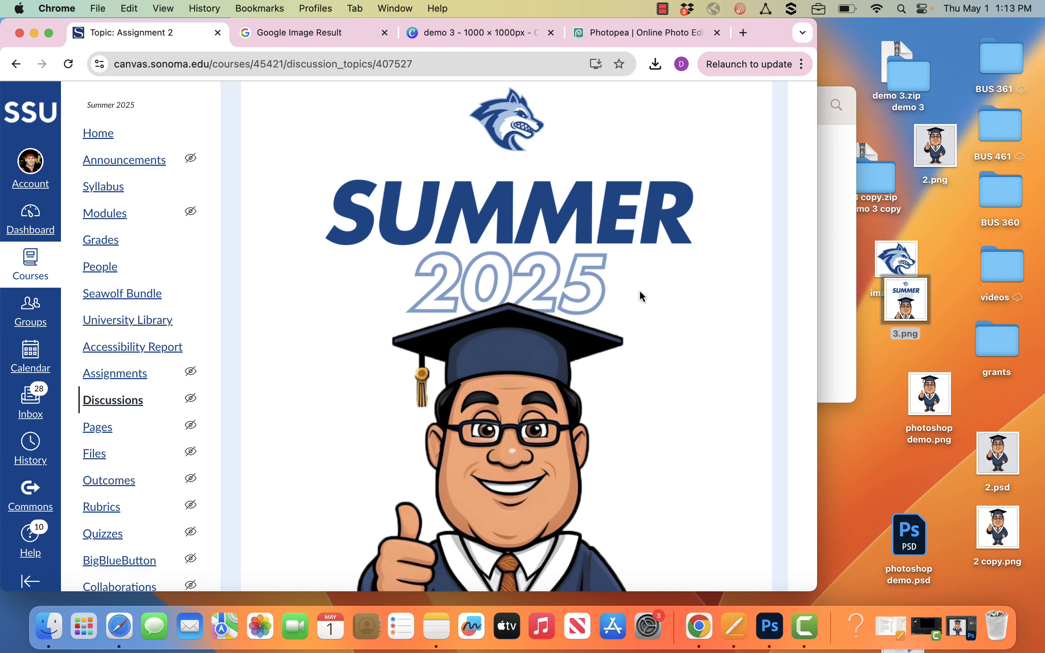
scroll(639, 289, down, 1)
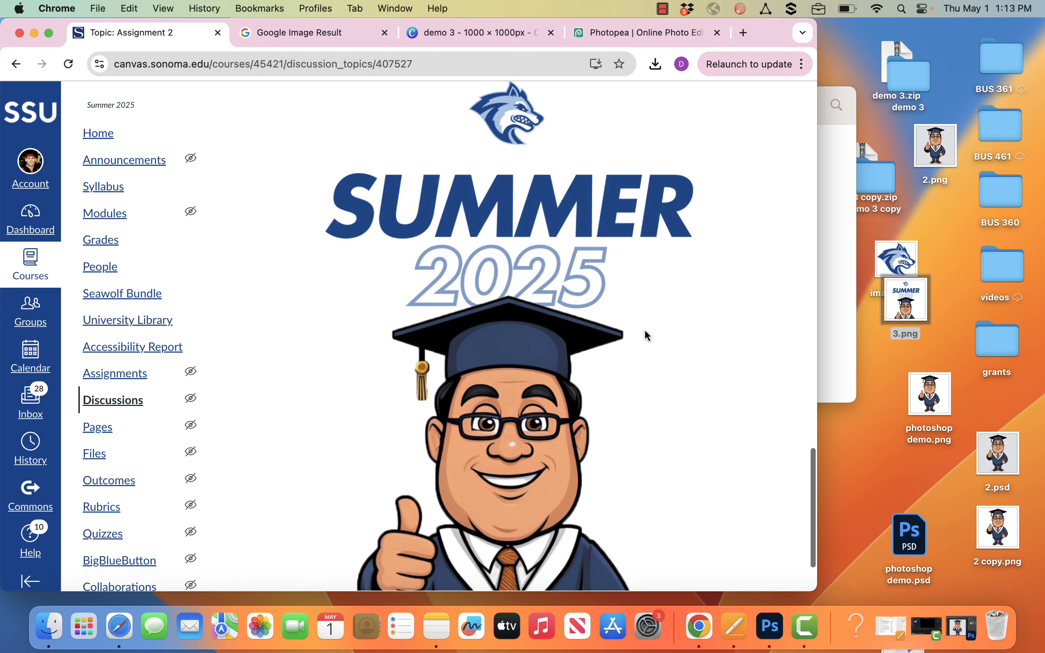
scroll(645, 331, down, 3)
scroll(645, 331, up, 5)
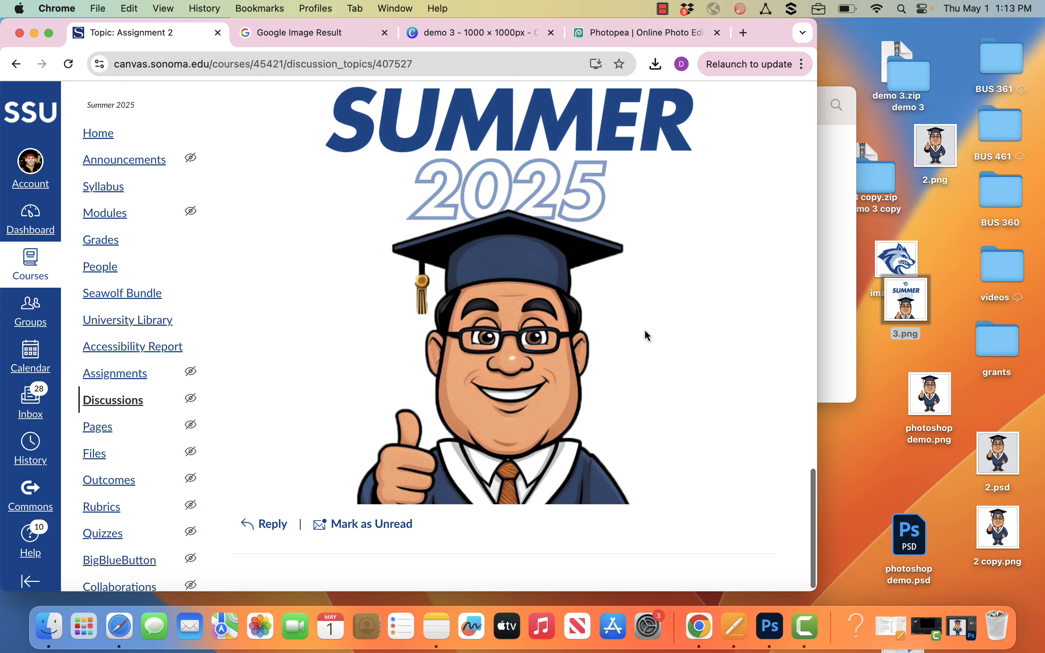